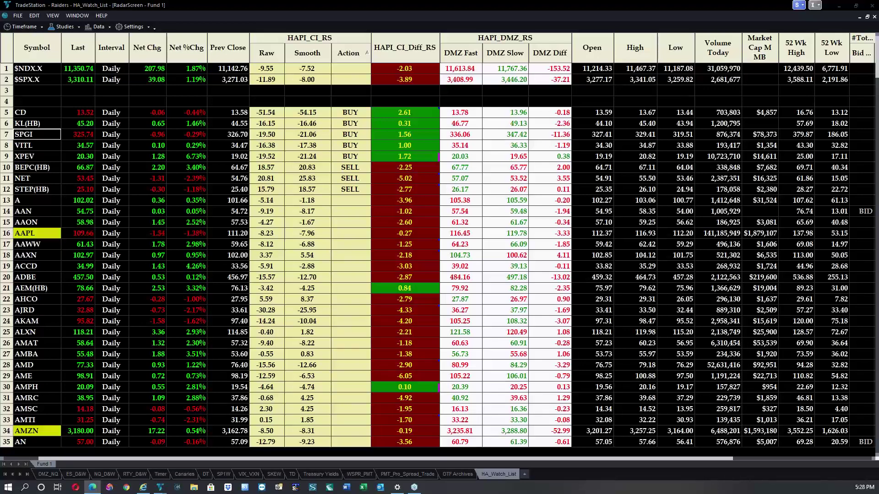
# Switch to the Google Sheets trade log in the browser and inspect the CSIQ exit price among the completed trades
pyautogui.hotkey('alt', 'Tab')
pyautogui.doubleClick(366, 114)
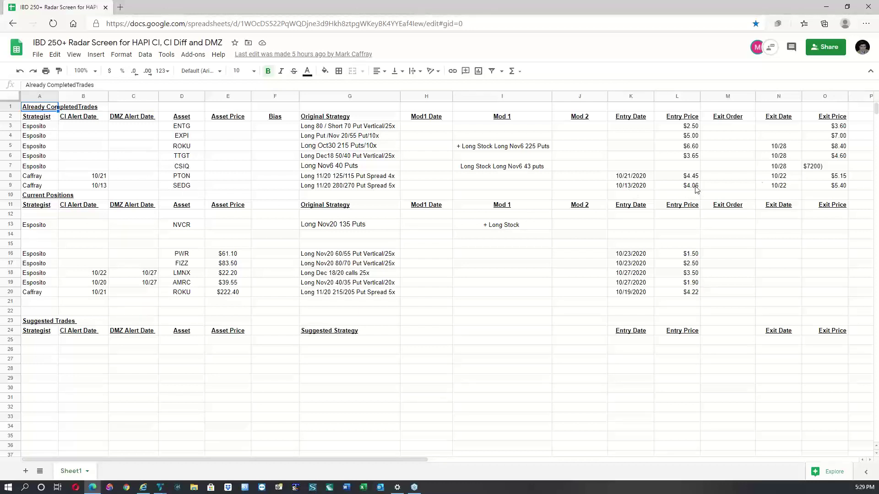
pyautogui.click(821, 169)
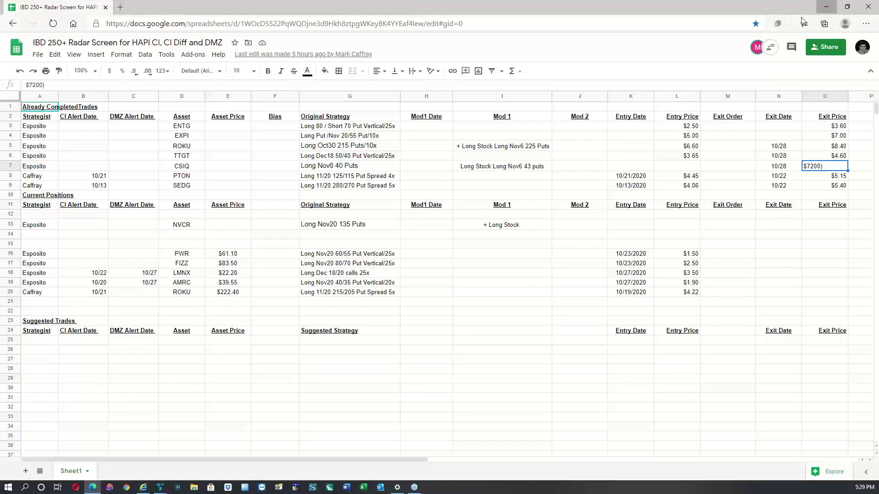
# Return to TradeStation, restore the RadarScreen beside the chart, and view the daily charts of $SPX.X and SPGI
pyautogui.click(826, 6)
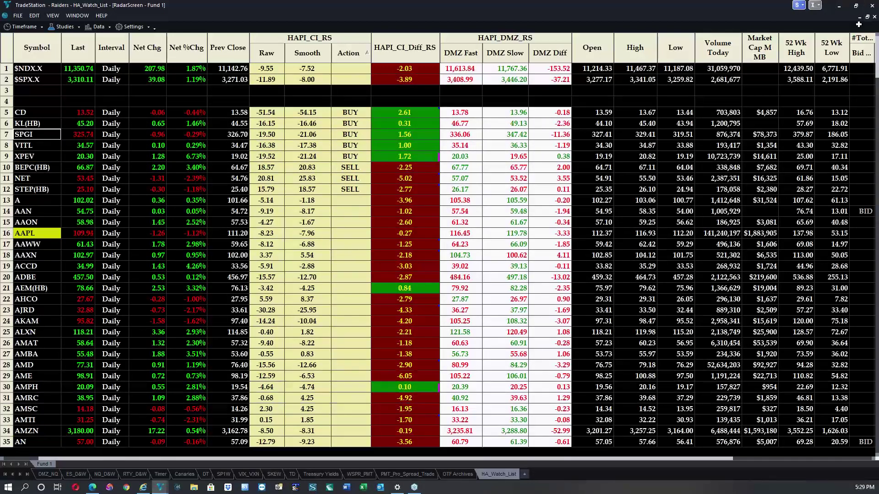
pyautogui.click(867, 17)
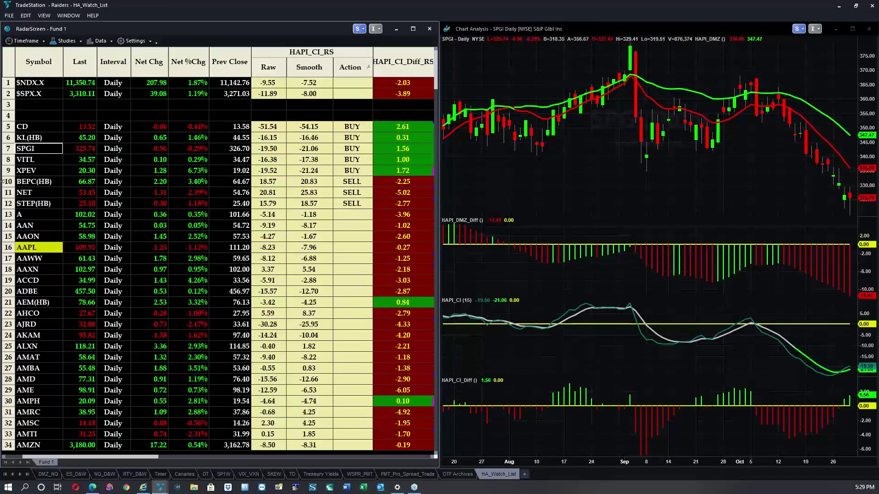
pyautogui.click(45, 95)
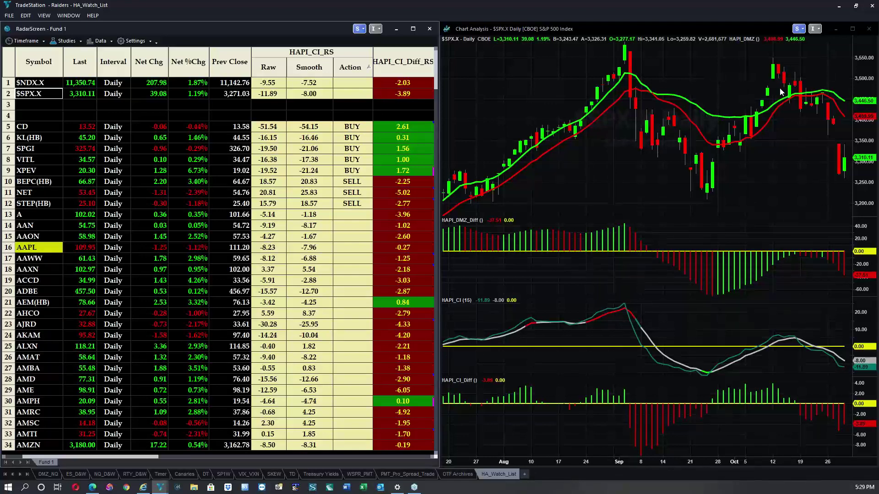
pyautogui.click(41, 149)
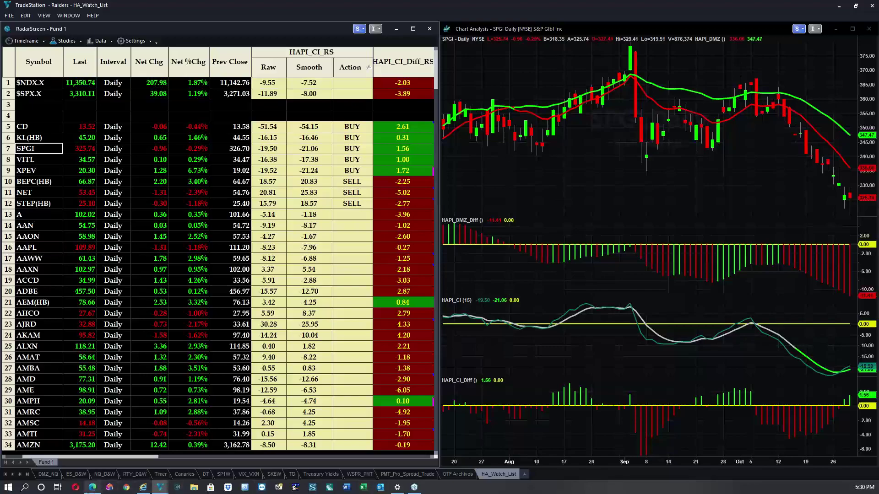
# Go back to the Google Sheets trade log and review the CSIQ exit price in cell O7
pyautogui.click(93, 487)
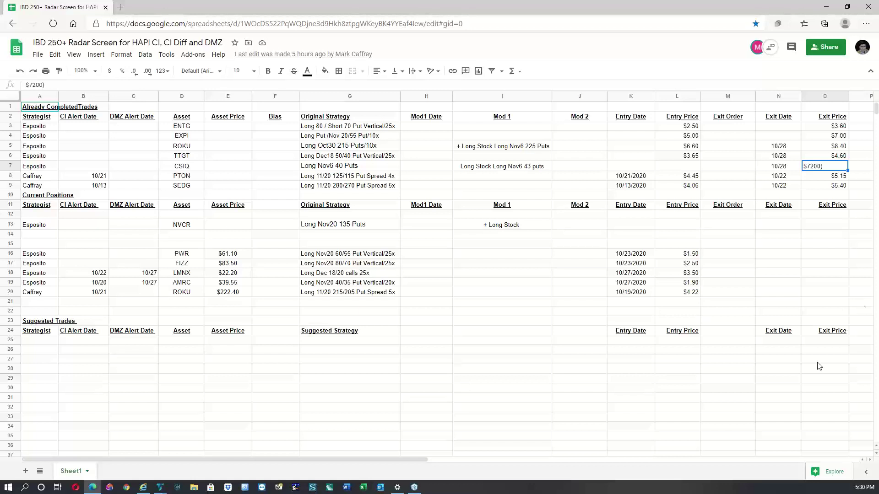
pyautogui.click(822, 394)
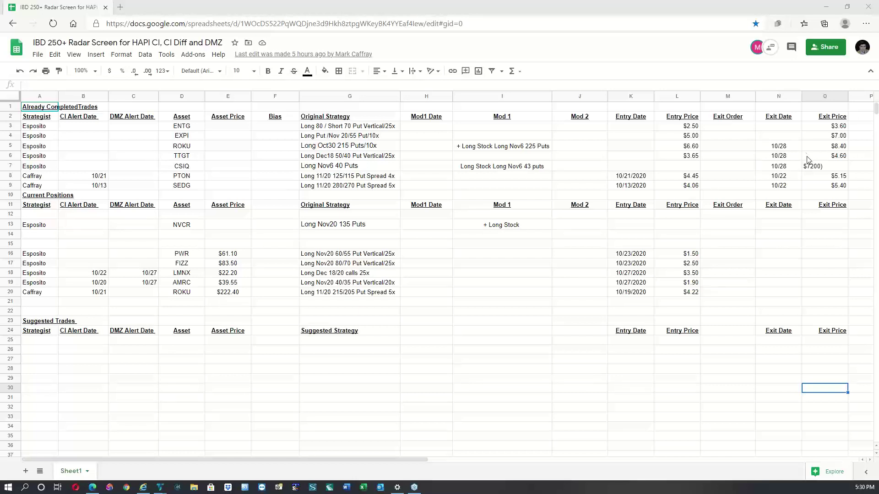
pyautogui.click(819, 169)
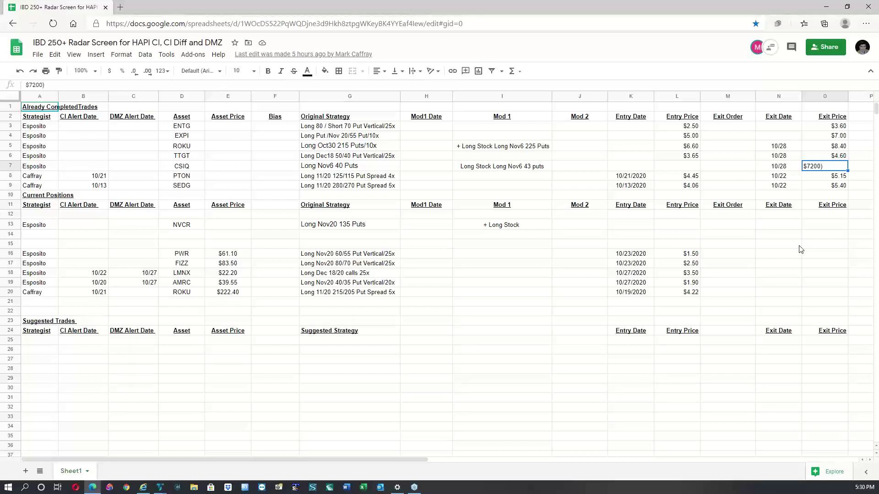
pyautogui.click(727, 371)
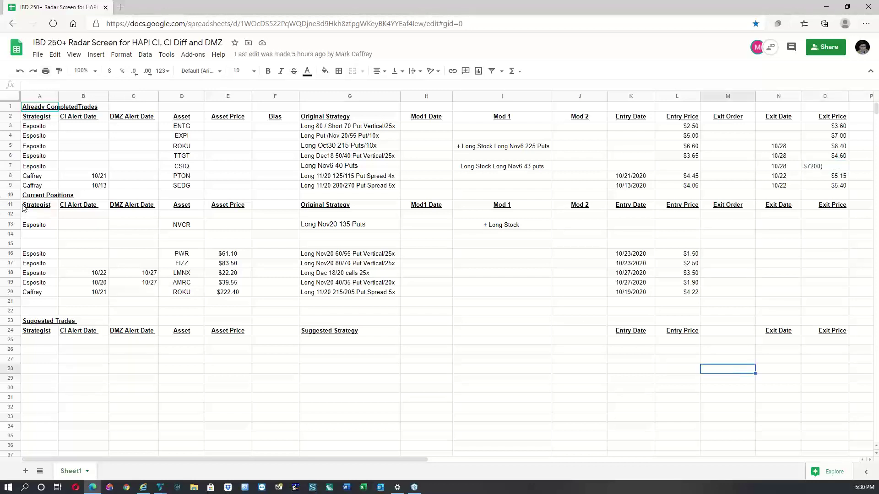
# Insert one blank row below the Current Positions heading
pyautogui.click(10, 195)
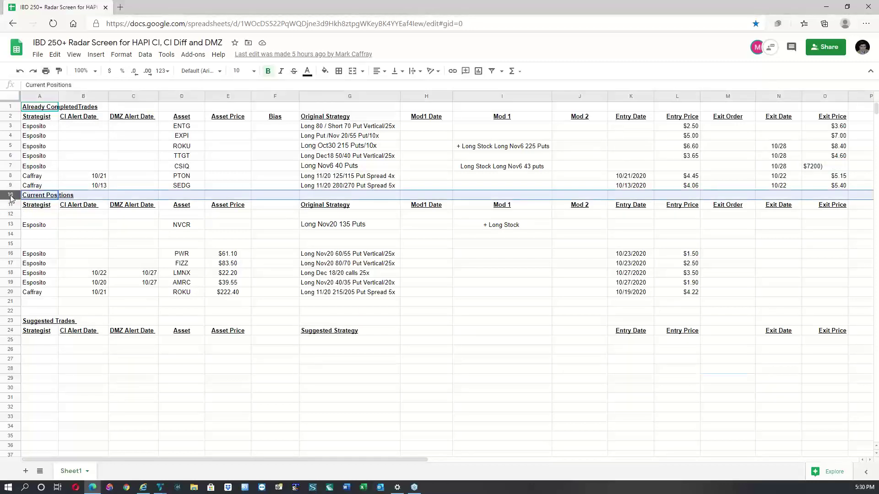
pyautogui.rightClick(10, 195)
pyautogui.click(37, 285)
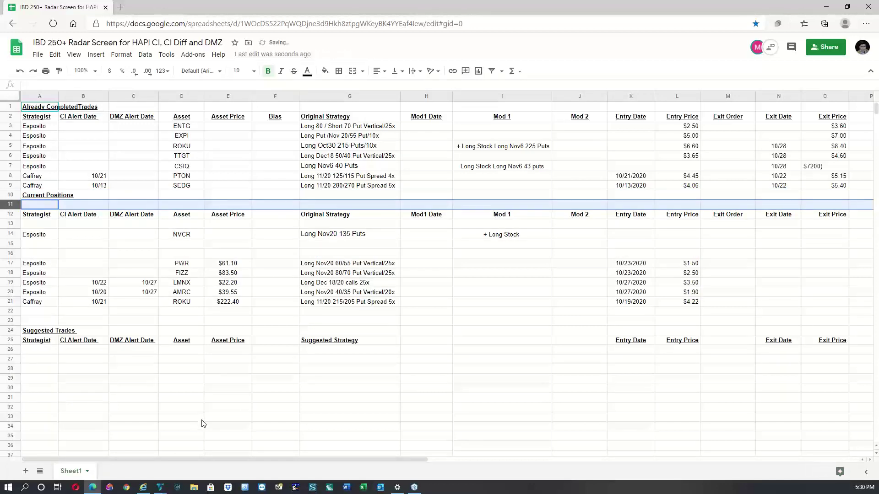
pyautogui.rightClick(11, 204)
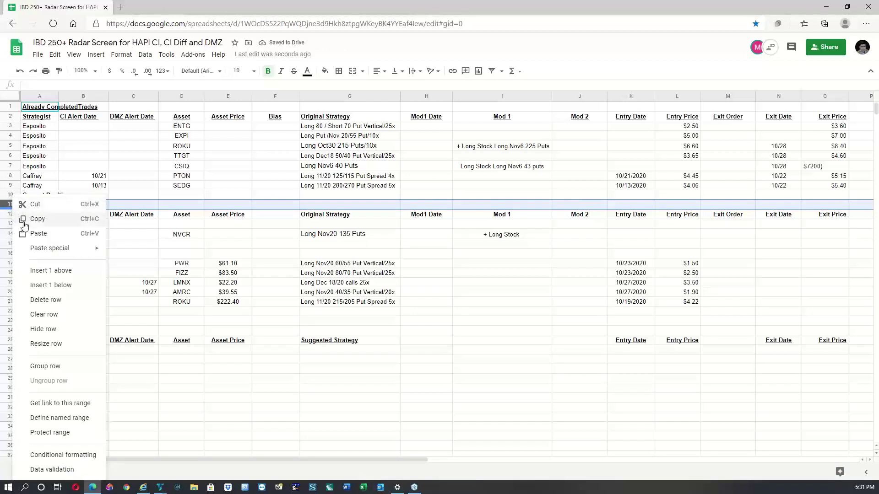
# Insert one blank row above the Current Positions heading to separate it from the completed trades
pyautogui.click(10, 195)
pyautogui.rightClick(10, 194)
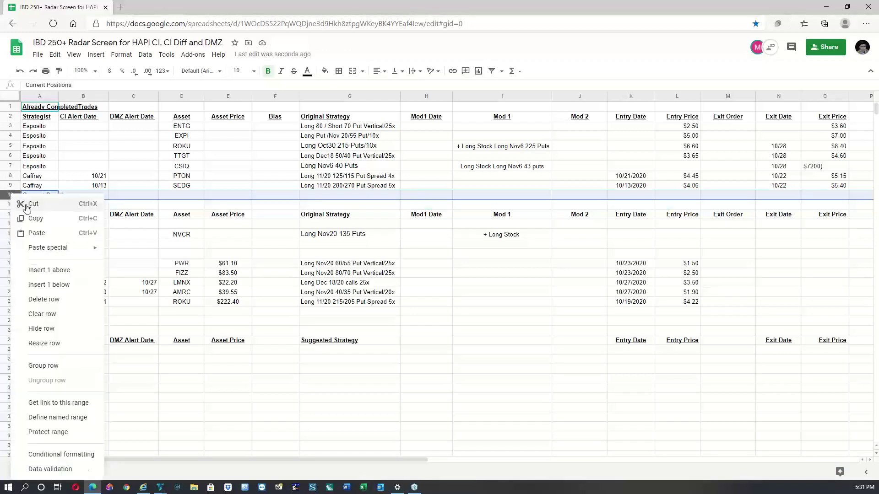
pyautogui.click(59, 274)
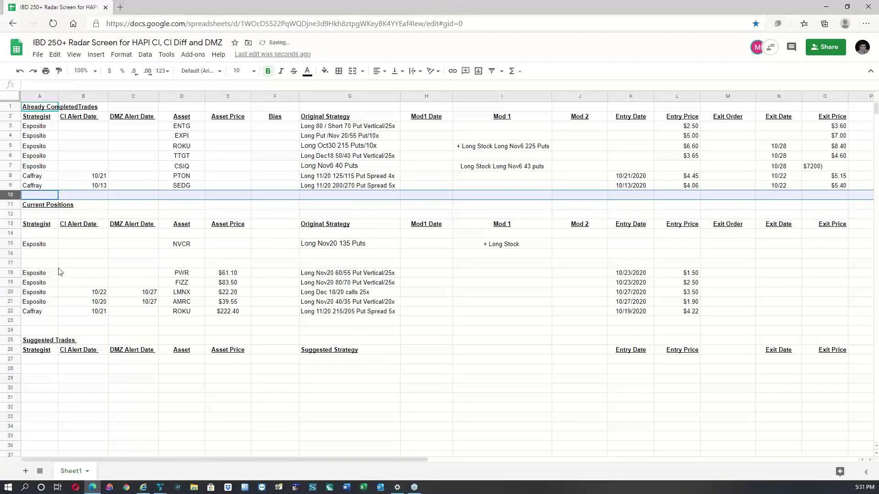
# Delete the blank row between the Current Positions heading and its column headers
pyautogui.click(10, 214)
pyautogui.rightClick(10, 214)
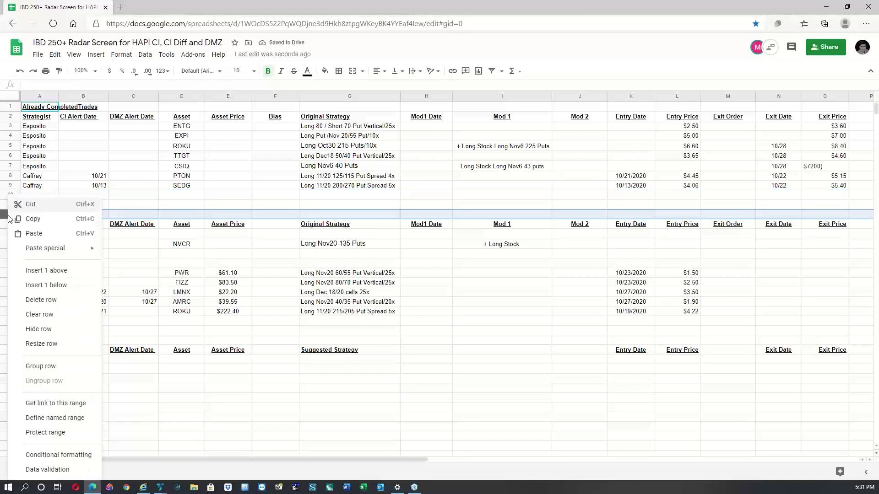
pyautogui.click(47, 303)
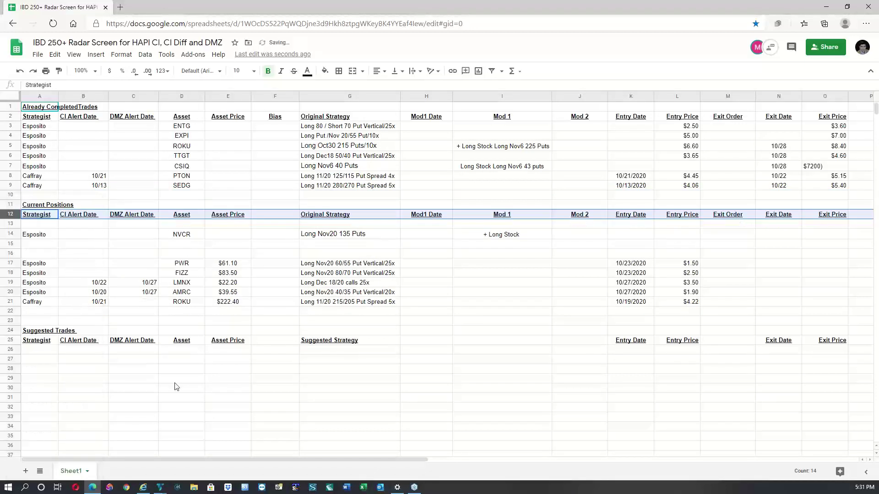
pyautogui.click(304, 426)
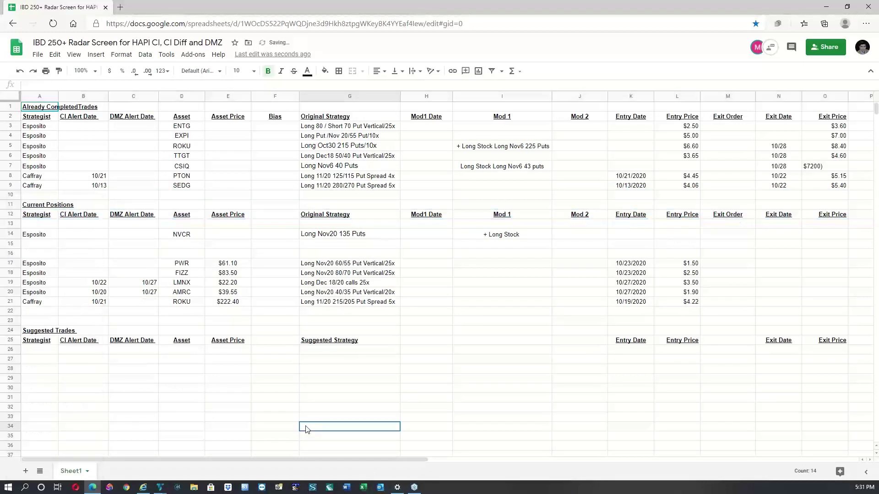
# Insert a second blank row between the completed trades and Current Positions, and widen the Original Strategy column slightly
pyautogui.click(10, 194)
pyautogui.rightClick(10, 194)
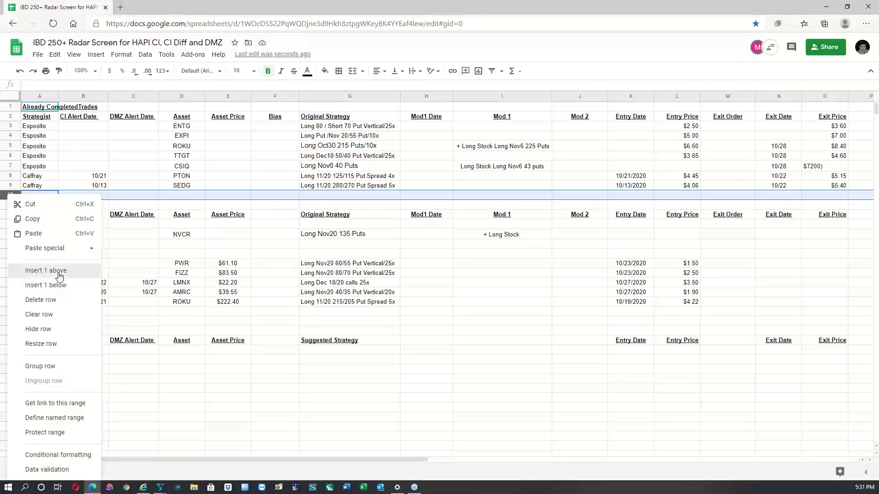
pyautogui.click(59, 271)
pyautogui.click(344, 430)
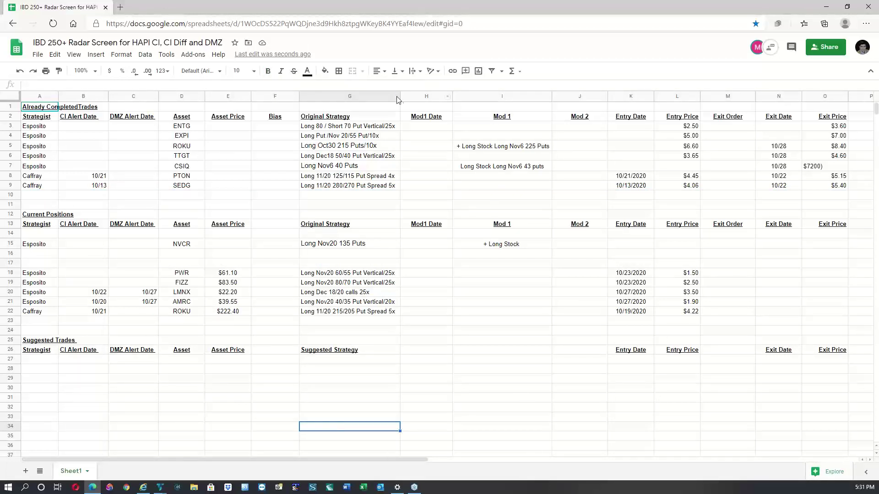
pyautogui.moveTo(399, 97); pyautogui.dragTo(415, 97)
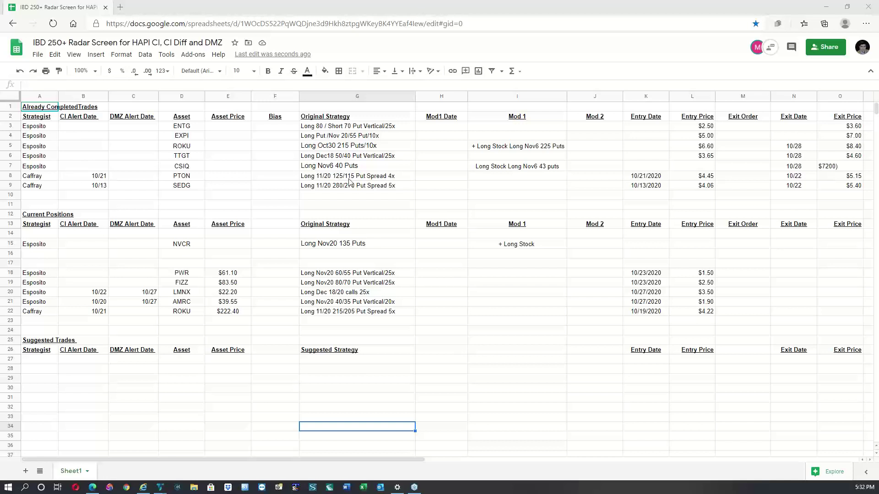
# Add an ampersand to the completed ROKU trade's Mod 1 entry so it reads "+ Long Stock & Long Nov6 225 Puts"
pyautogui.click(8, 146)
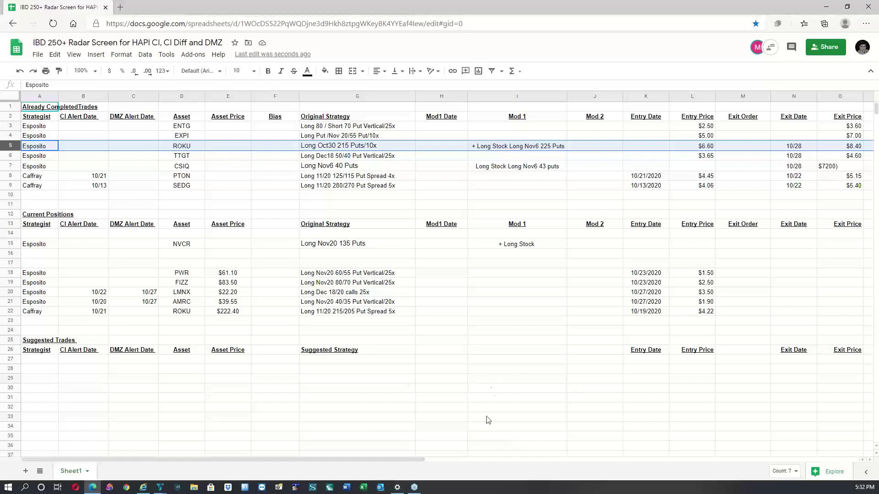
pyautogui.click(509, 147)
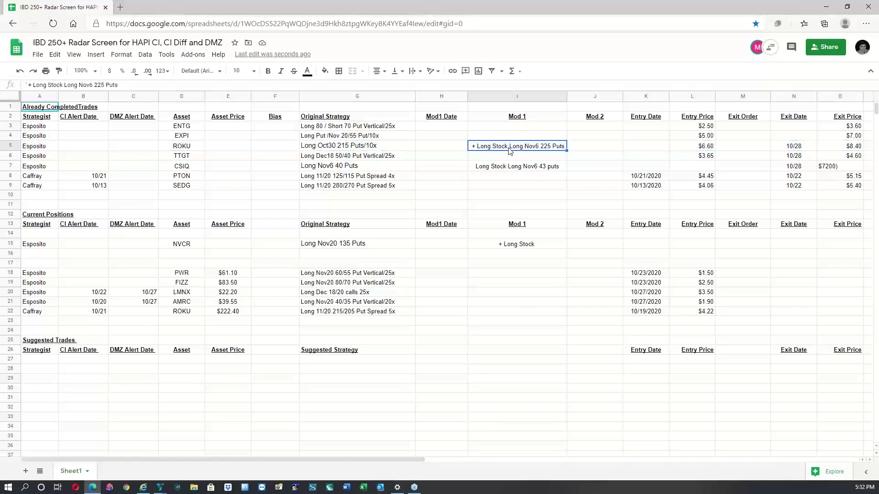
pyautogui.doubleClick(510, 147)
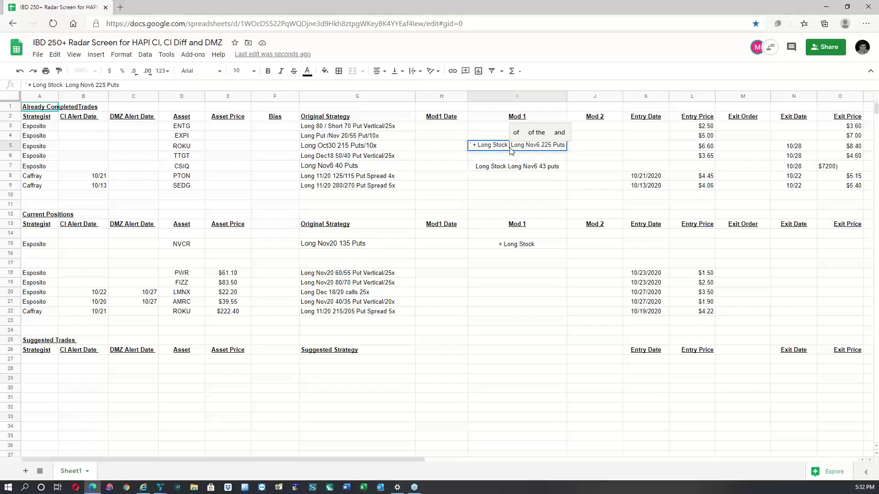
pyautogui.write('&')
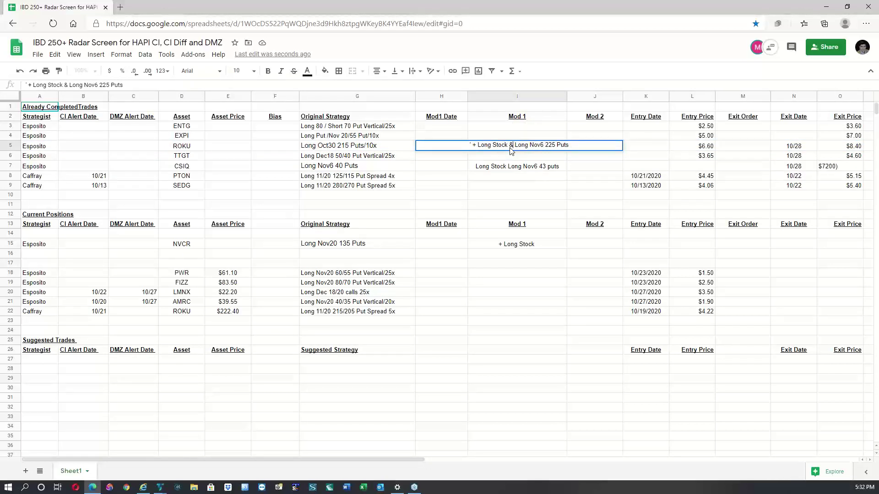
pyautogui.press('Return')
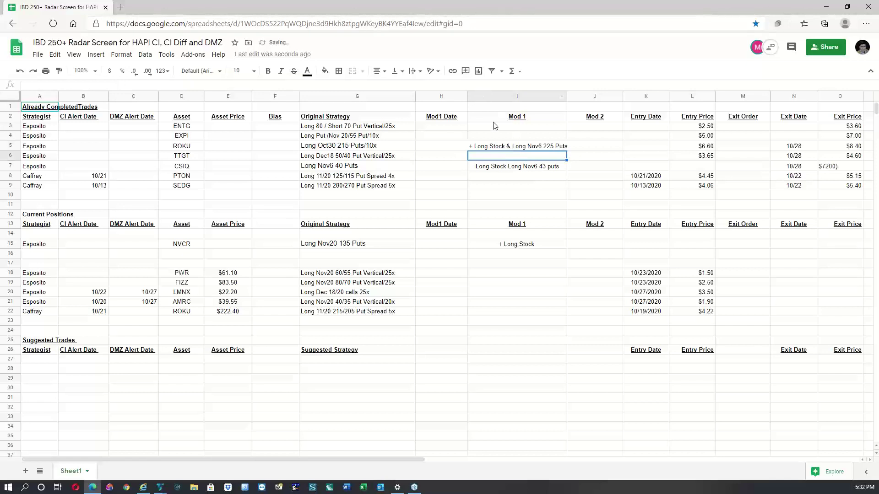
pyautogui.click(524, 381)
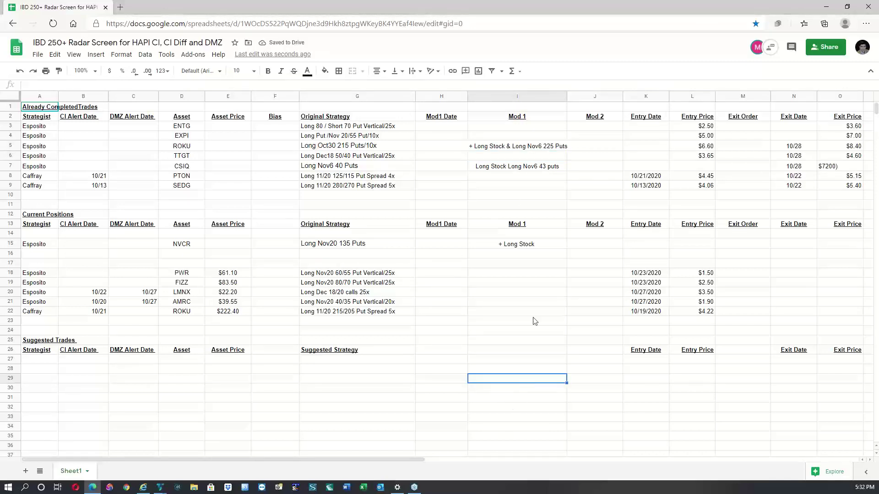
# Add an ampersand to the CSIQ trade's Mod 1 entry so it reads "Long Stock & Long Nov6 43 puts"
pyautogui.click(523, 169)
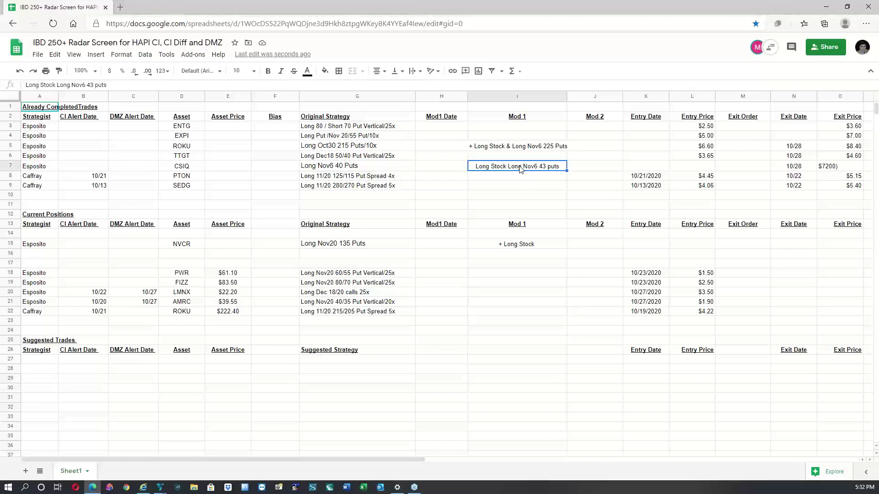
pyautogui.doubleClick(507, 171)
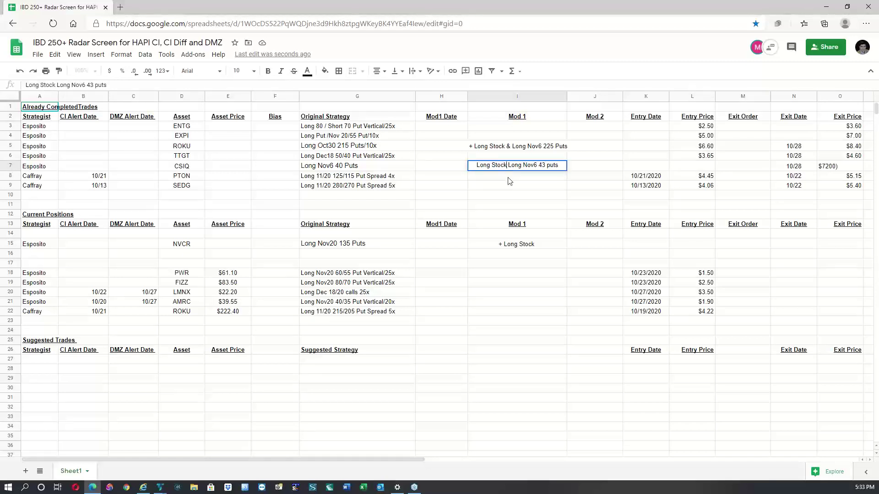
pyautogui.write('&')
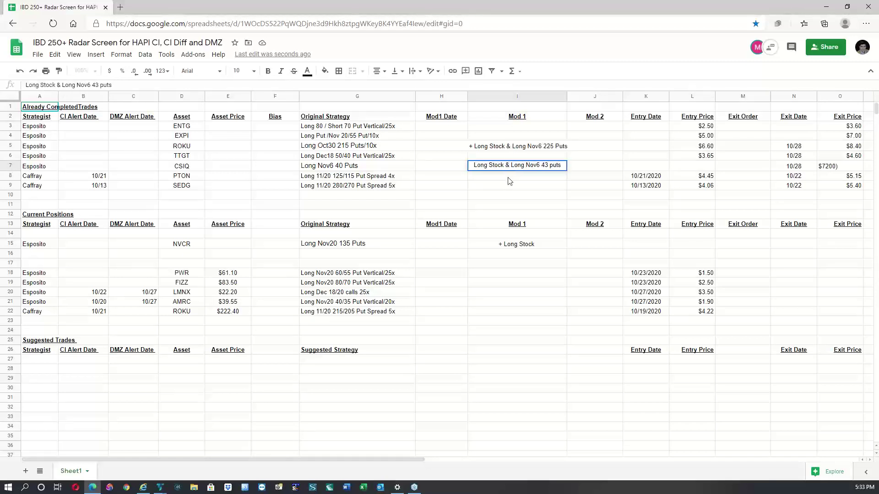
pyautogui.click(510, 181)
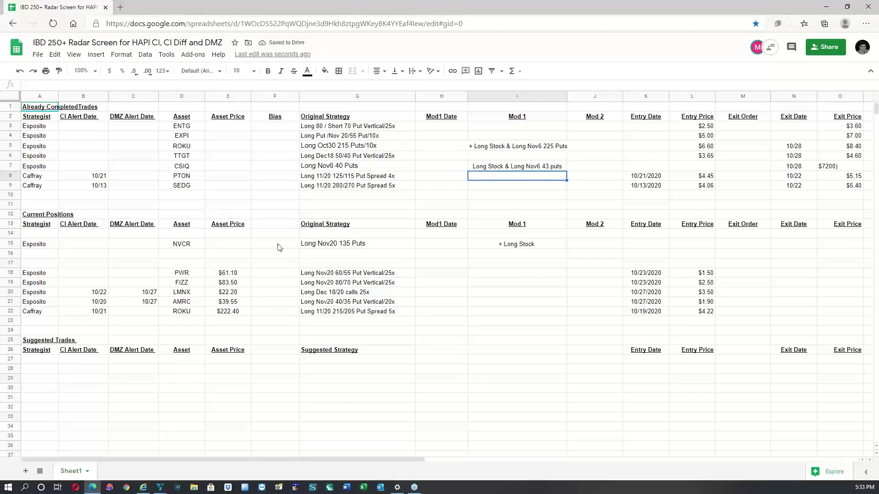
# Narrow the Exit Order column (M) slightly
pyautogui.click(11, 156)
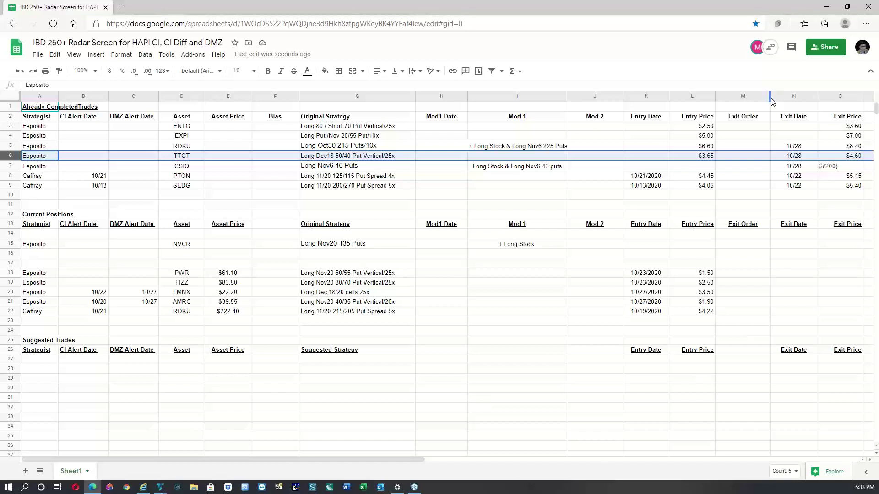
pyautogui.moveTo(770, 100); pyautogui.dragTo(765, 107)
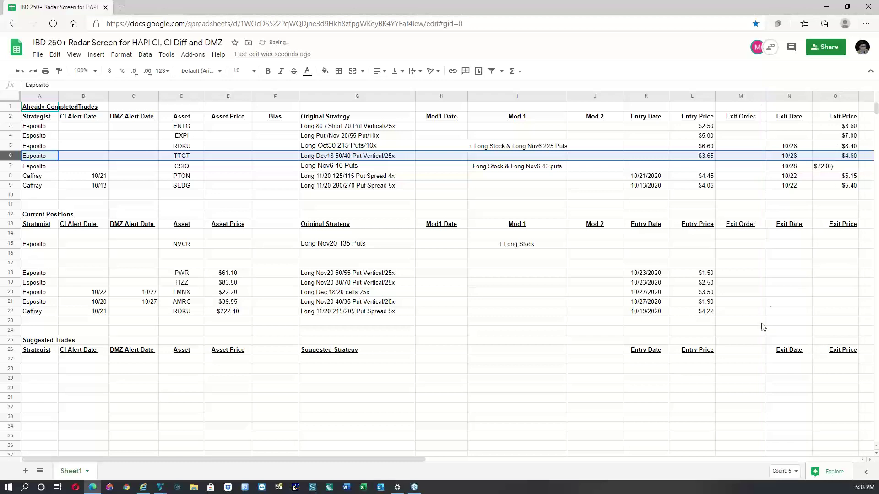
# Add the header "ROI" in cell P2, right after the completed trades' Exit Price header
pyautogui.click(872, 118)
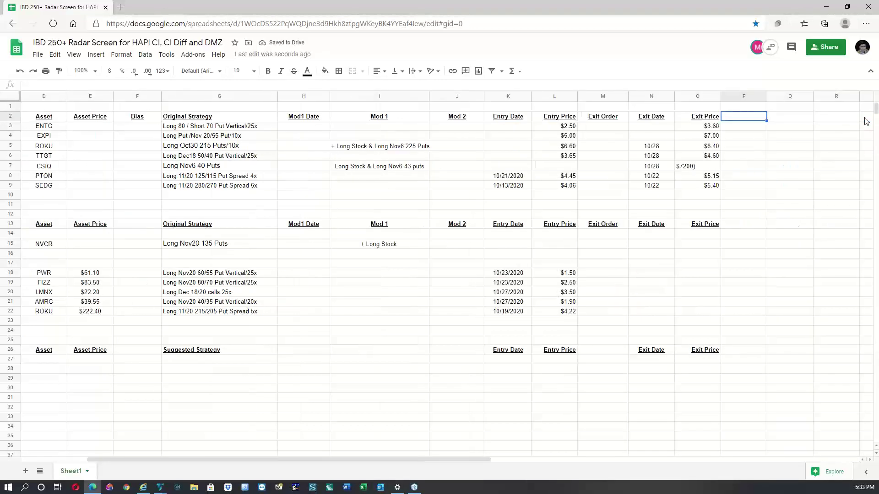
pyautogui.write('TOI')
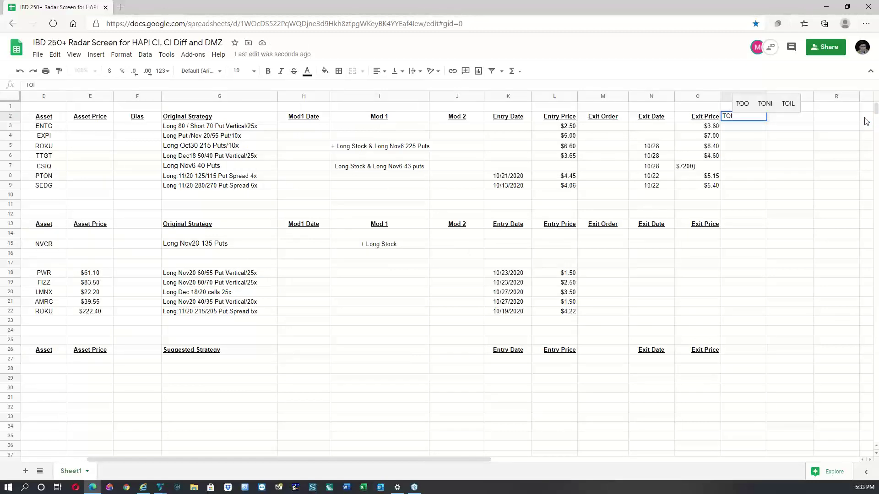
pyautogui.press('BackSpace')
pyautogui.press('BackSpace')
pyautogui.press('BackSpace')
pyautogui.write('R')
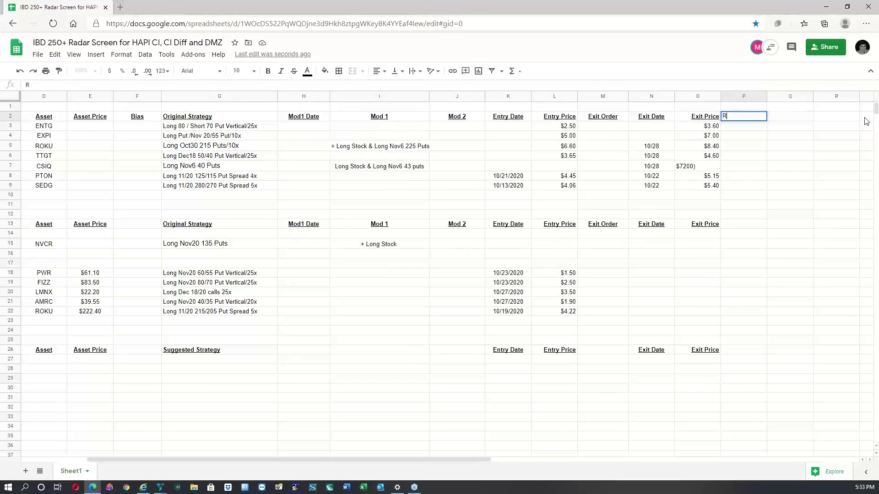
pyautogui.write('OI')
pyautogui.press('Return')
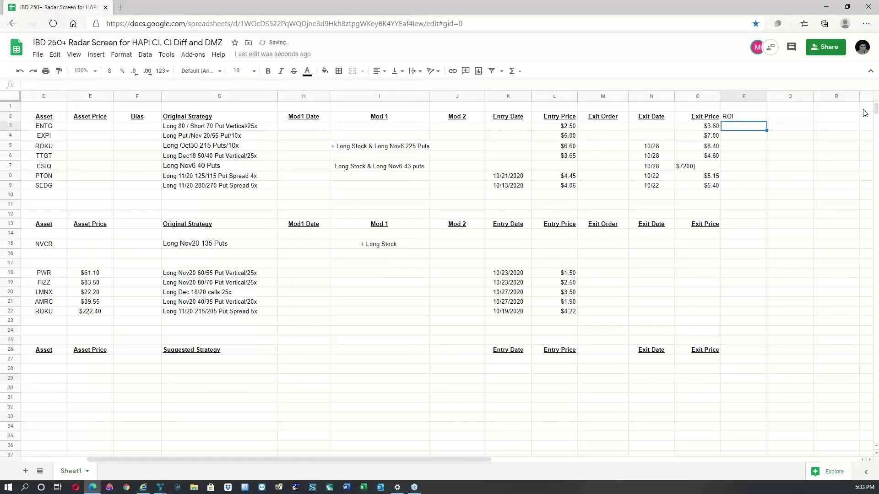
# Centre, bold and underline the ROI header to match the other headers, and narrow column P slightly
pyautogui.click(742, 118)
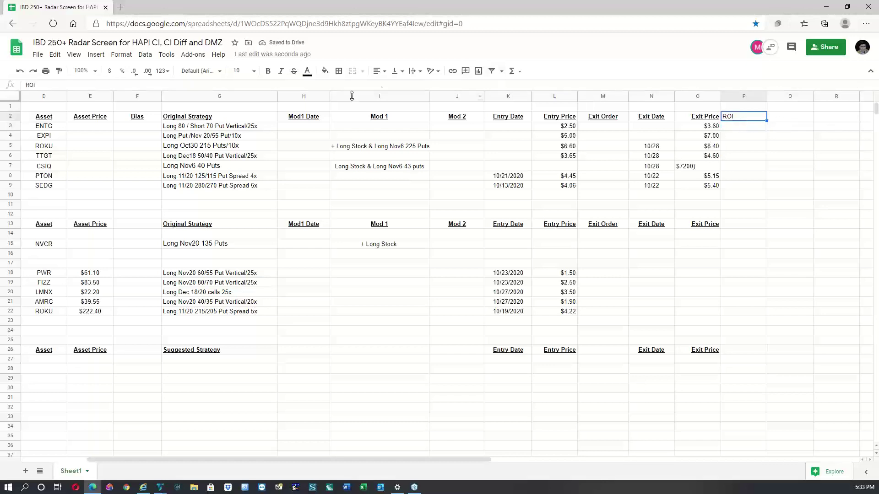
pyautogui.click(383, 71)
pyautogui.click(390, 92)
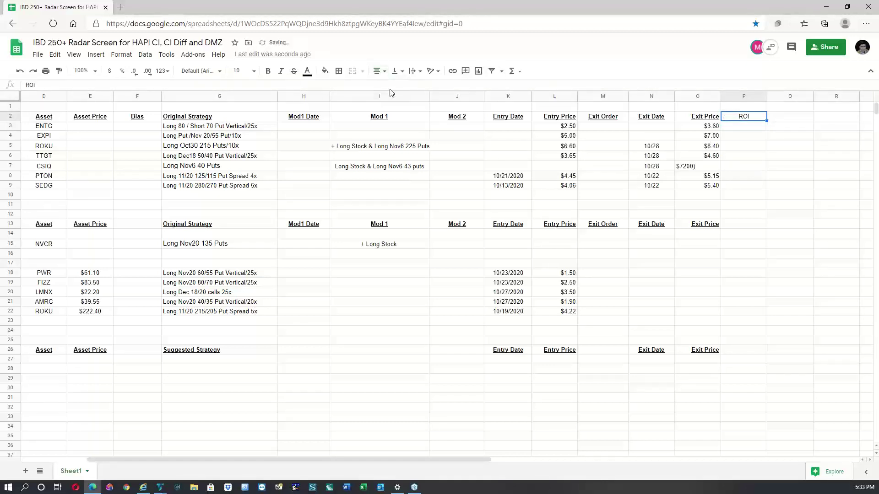
pyautogui.click(121, 55)
pyautogui.click(143, 118)
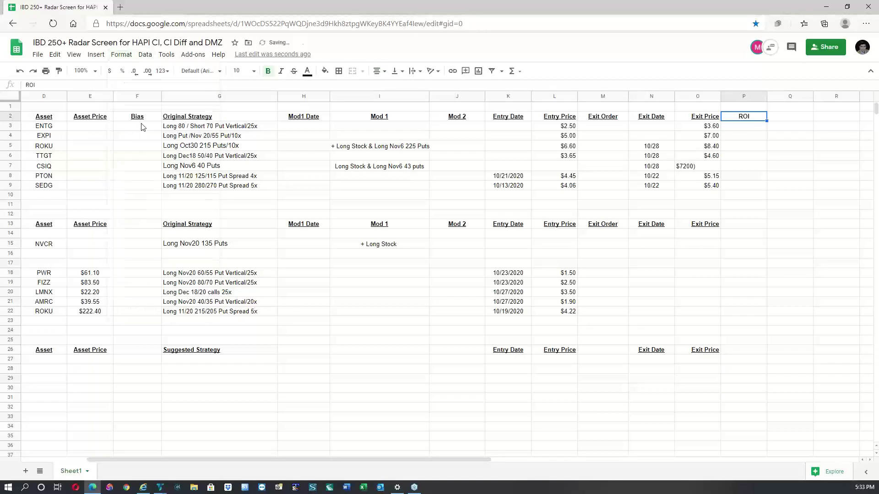
pyautogui.click(121, 54)
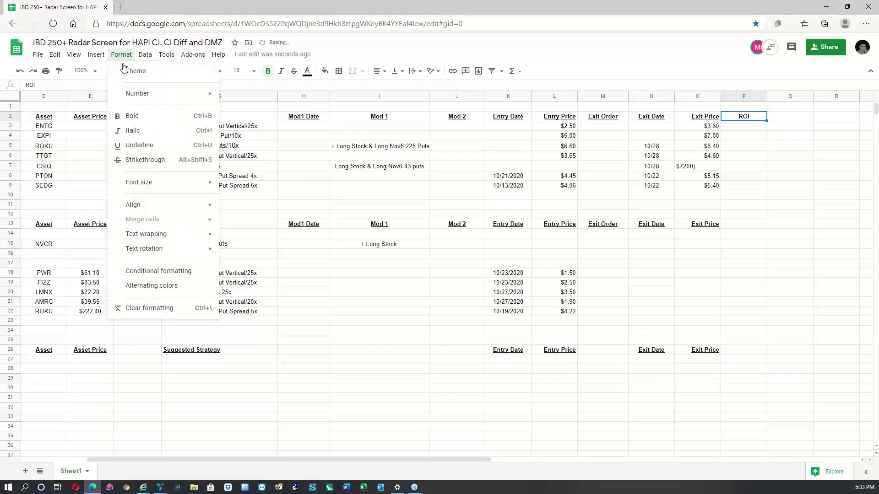
pyautogui.click(143, 144)
pyautogui.click(410, 355)
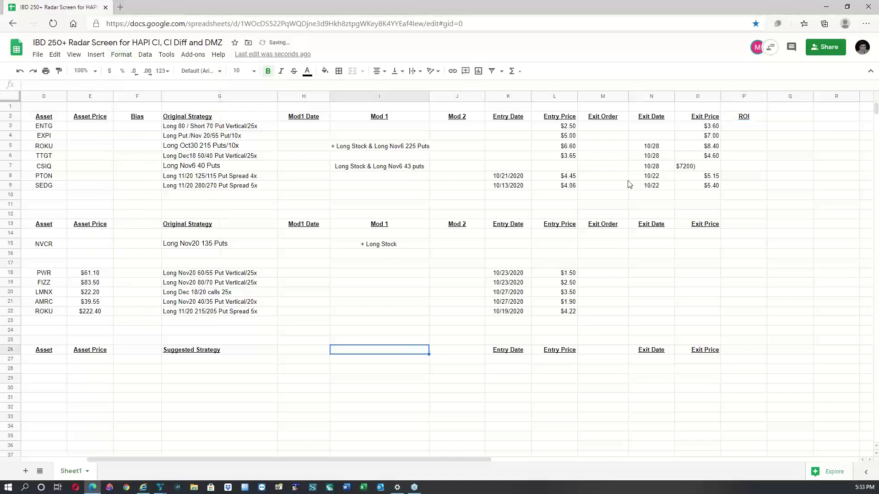
pyautogui.moveTo(765, 95); pyautogui.dragTo(762, 96)
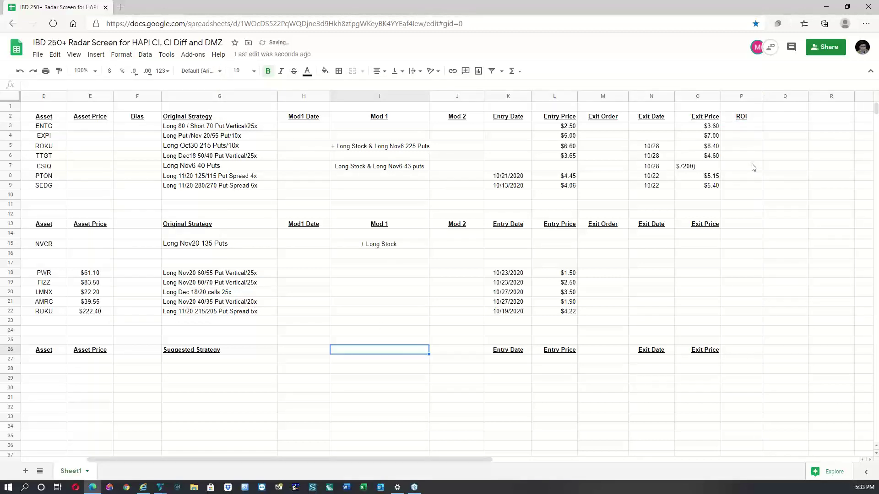
# Calculate the ENTG trade's ROI in cell P3 with the formula =O3/L3-1
pyautogui.click(707, 128)
pyautogui.click(737, 128)
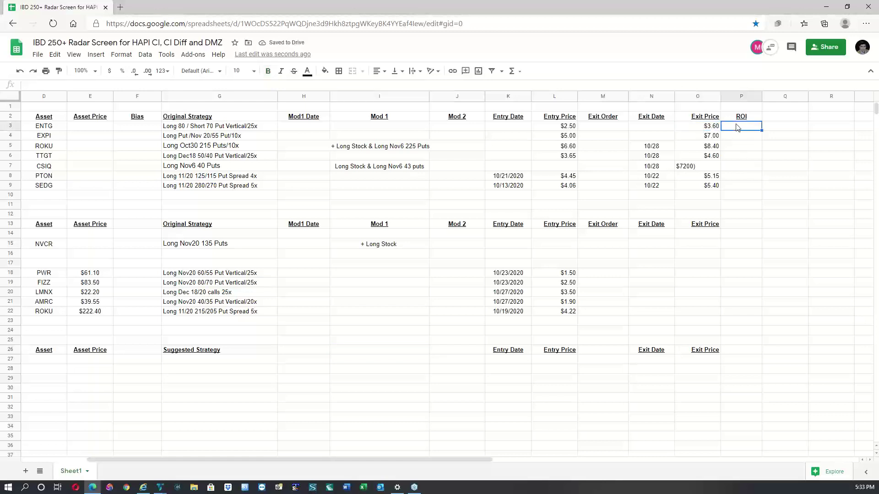
pyautogui.write('=')
pyautogui.press('Left')
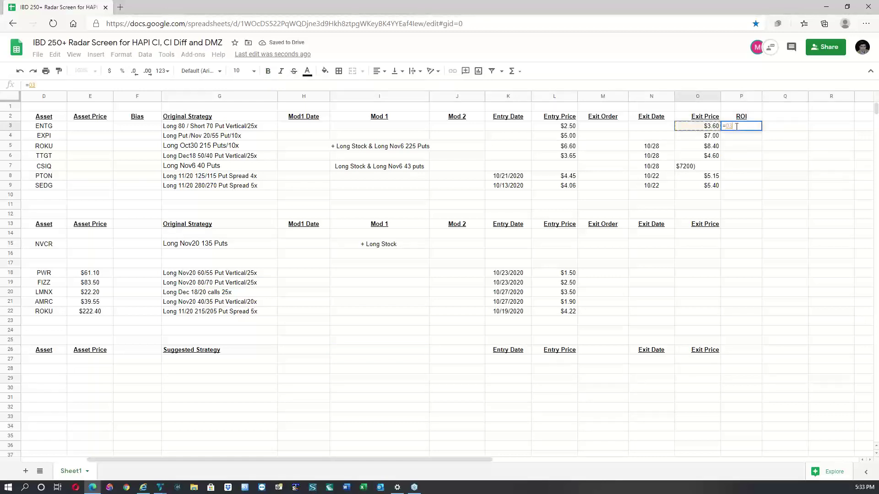
pyautogui.write('/')
pyautogui.press('Left')
pyautogui.press('Left')
pyautogui.press('Left')
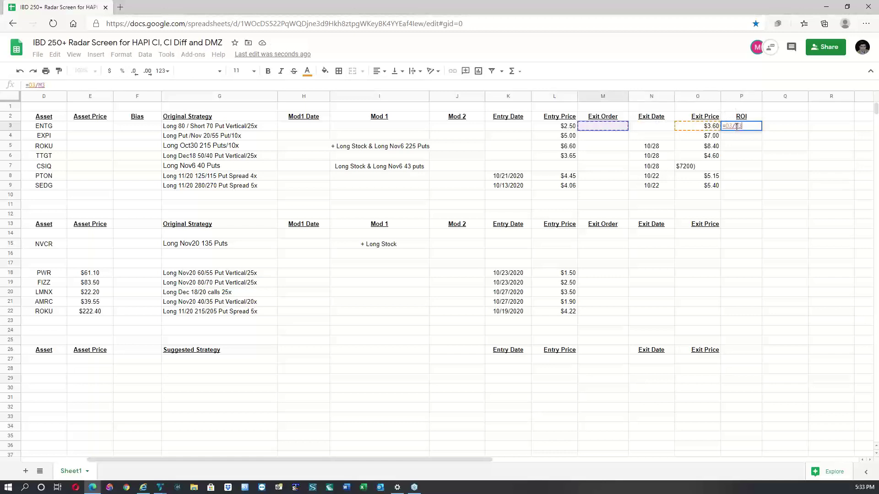
pyautogui.press('Left')
pyautogui.write('-1')
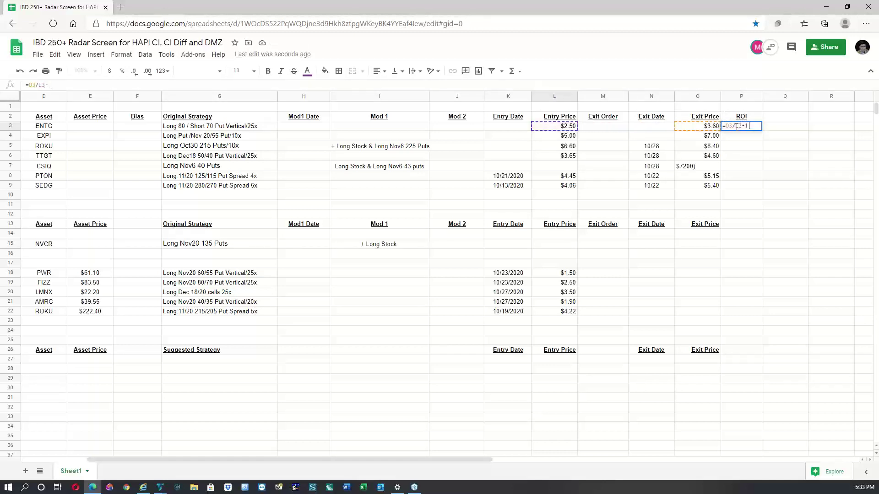
pyautogui.press('Return')
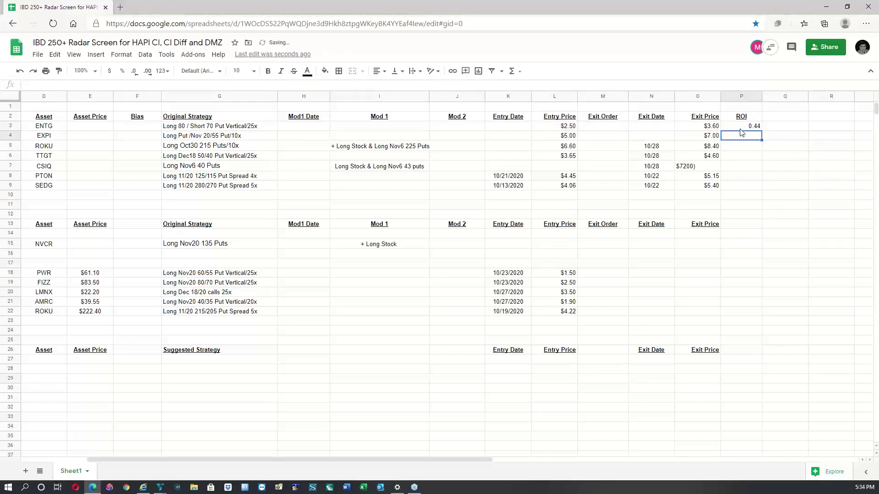
# Format the ENTG trade's ROI value as a percentage with no decimal places
pyautogui.click(742, 126)
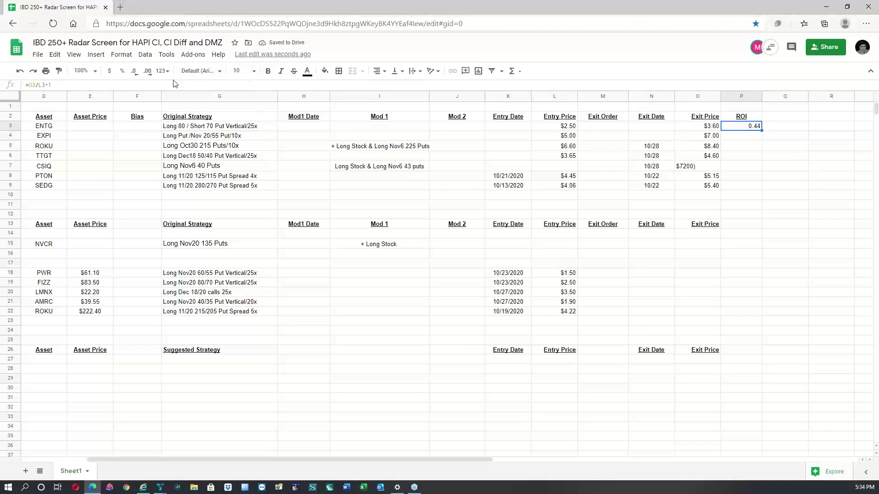
pyautogui.click(122, 73)
pyautogui.click(146, 72)
pyautogui.click(134, 74)
pyautogui.click(134, 73)
pyautogui.click(134, 74)
pyautogui.click(708, 290)
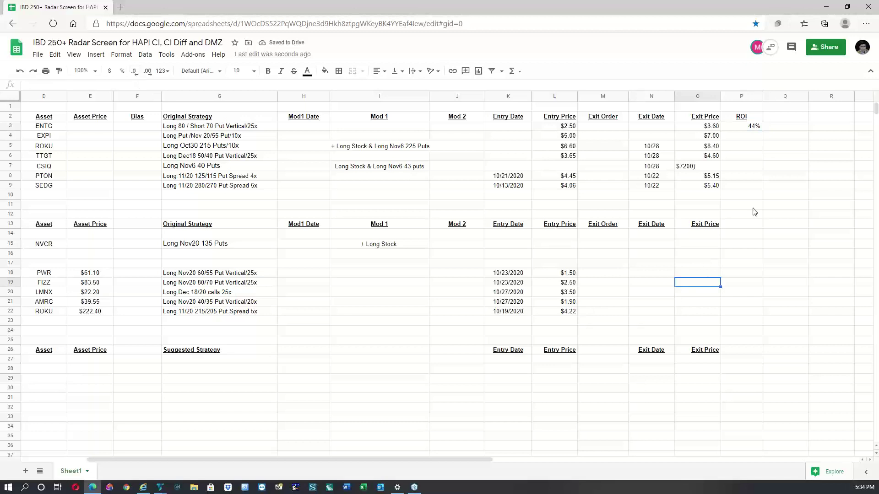
# Copy the ENTG ROI formula to the EXPI, ROKU, TTGT, PTON and SEDG completed trades, leaving CSIQ blank
pyautogui.click(747, 131)
pyautogui.hotkey('ctrl', 'c')
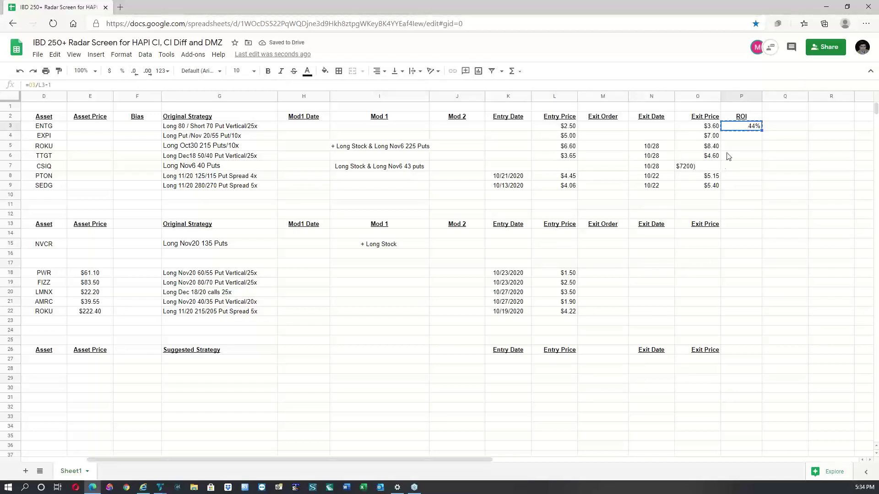
pyautogui.click(743, 137)
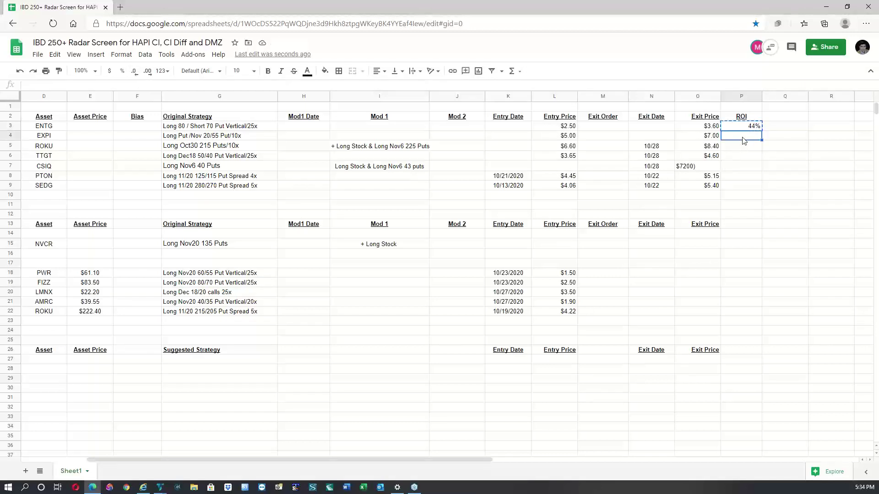
pyautogui.click(786, 130)
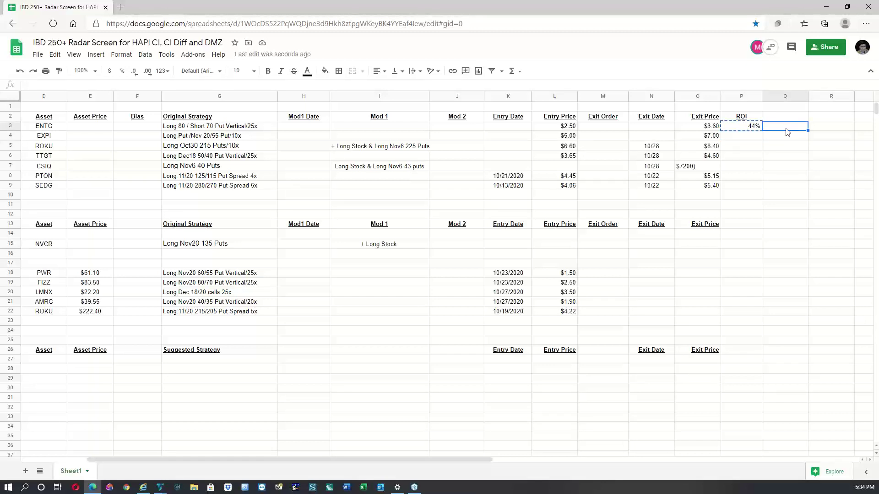
pyautogui.click(744, 128)
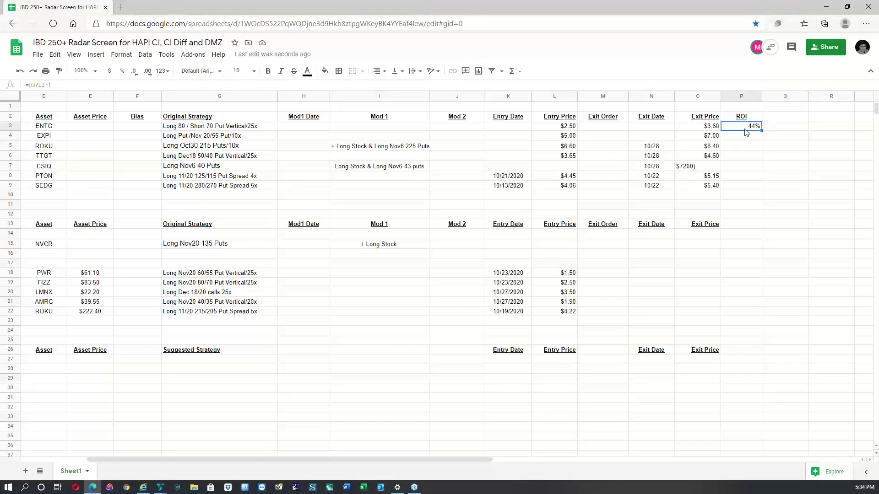
pyautogui.click(745, 138)
pyautogui.hotkey('ctrl', 'v')
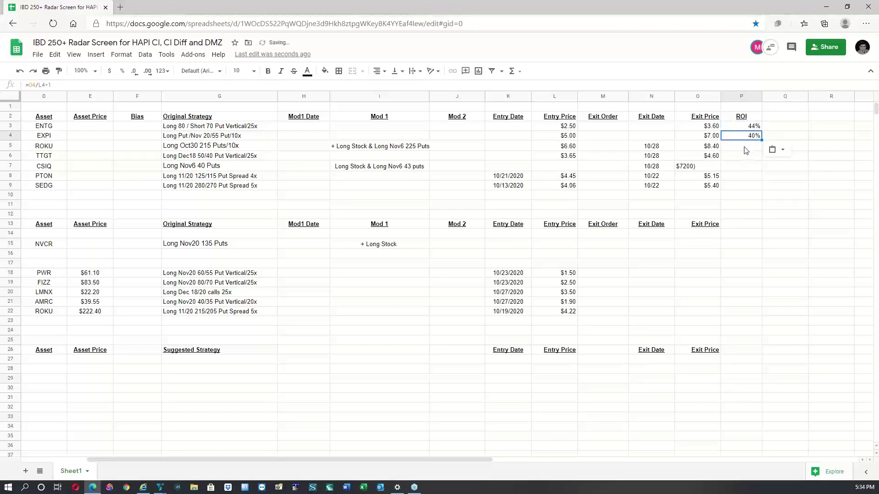
pyautogui.click(746, 148)
pyautogui.hotkey('ctrl', 'v')
pyautogui.click(746, 157)
pyautogui.hotkey('ctrl', 'v')
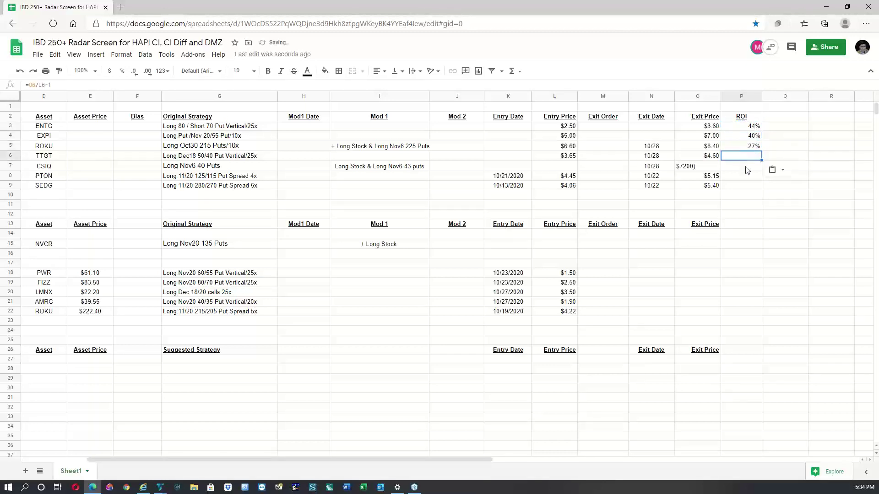
pyautogui.click(747, 177)
pyautogui.hotkey('ctrl', 'v')
pyautogui.click(749, 191)
pyautogui.hotkey('ctrl', 'v')
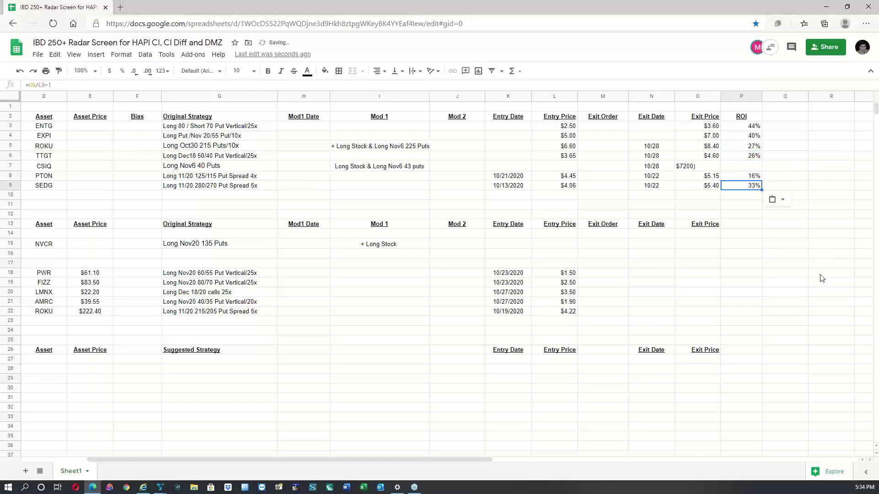
# Narrow the Asset Price, Bias, Exit Date, Entry Date and Exit Price columns slightly
pyautogui.click(823, 275)
pyautogui.press('Left')
pyautogui.press('Left')
pyautogui.press('Left')
pyautogui.press('Left')
pyautogui.press('Left')
pyautogui.press('Left')
pyautogui.press('Left')
pyautogui.press('Left')
pyautogui.press('Left')
pyautogui.press('Left')
pyautogui.press('Left')
pyautogui.press('Left')
pyautogui.press('Left')
pyautogui.press('Left')
pyautogui.press('Left')
pyautogui.press('Left')
pyautogui.press('Left')
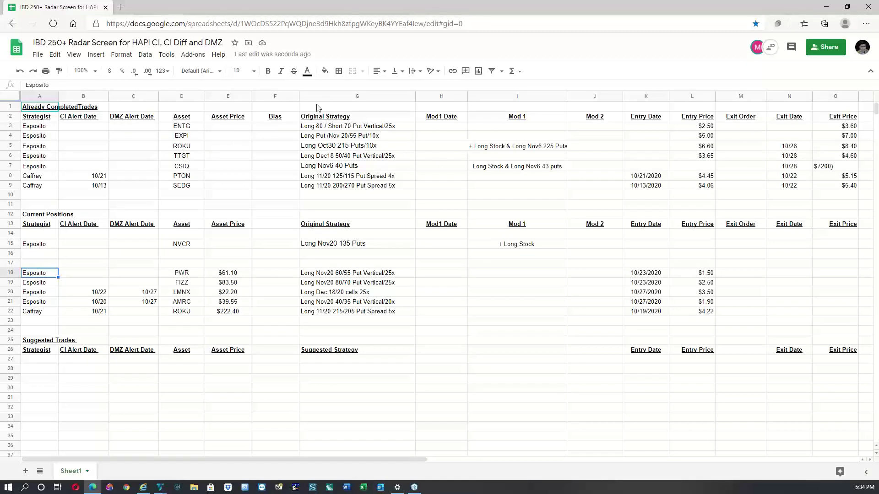
pyautogui.moveTo(299, 97); pyautogui.dragTo(244, 97)
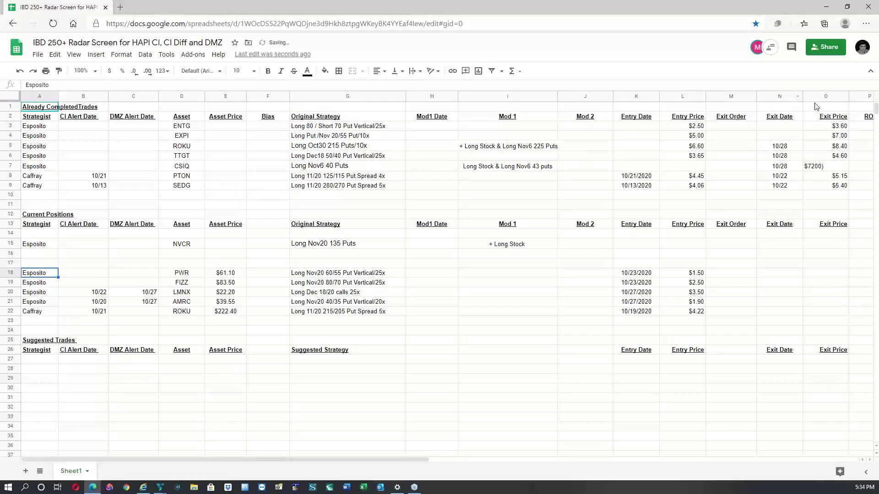
pyautogui.moveTo(802, 98); pyautogui.dragTo(797, 98)
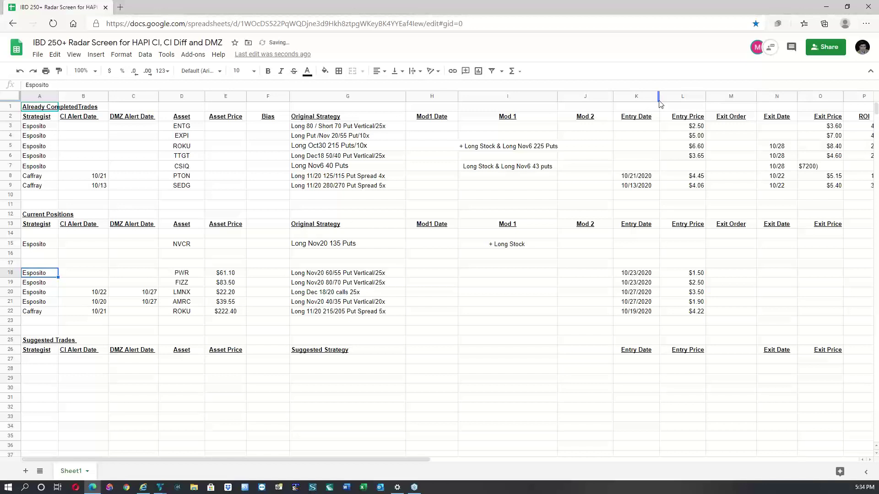
pyautogui.moveTo(659, 97); pyautogui.dragTo(655, 97)
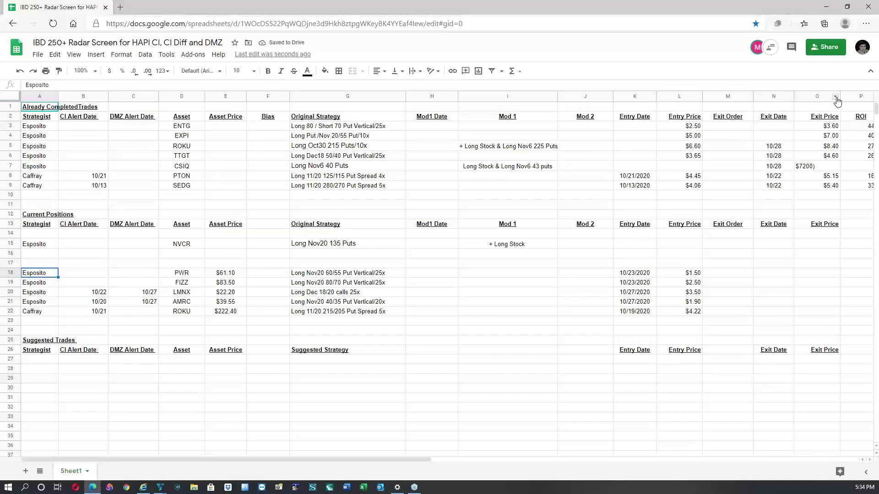
pyautogui.moveTo(840, 97); pyautogui.dragTo(830, 96)
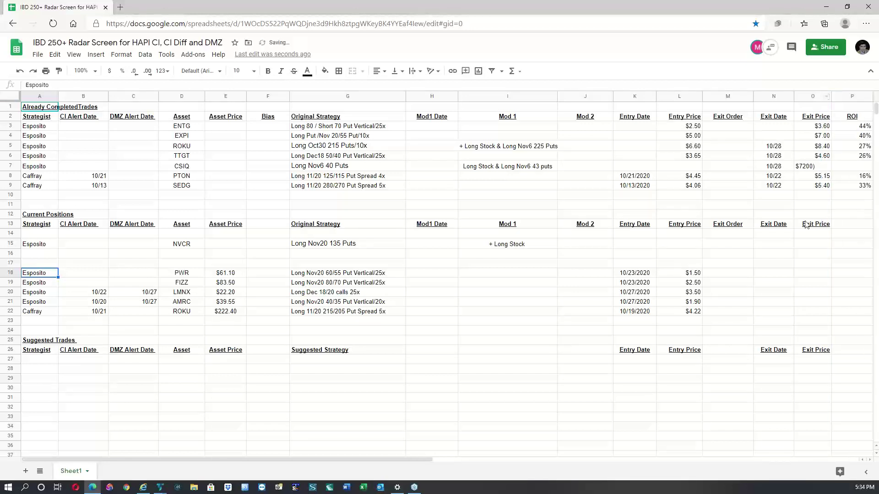
# Correct the CSIQ trade's Exit Price entry to the negative amount -$7,200.00
pyautogui.click(821, 168)
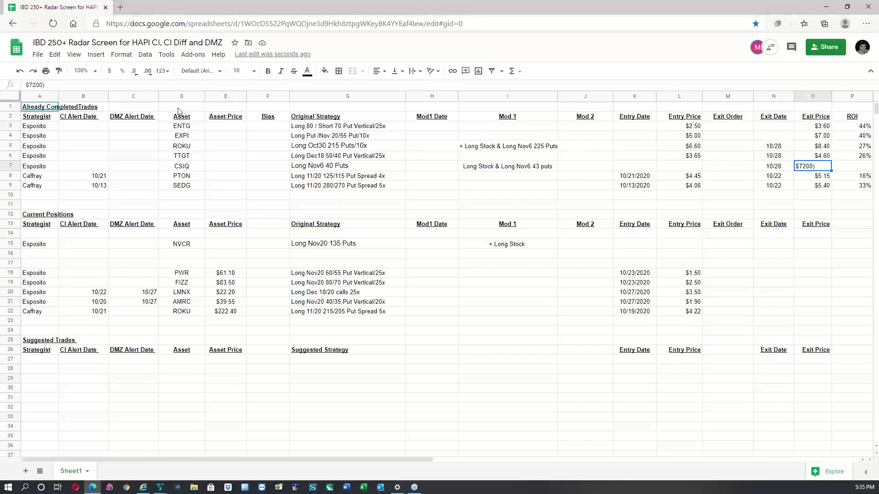
pyautogui.click(58, 85)
pyautogui.write('-')
pyautogui.press('Return')
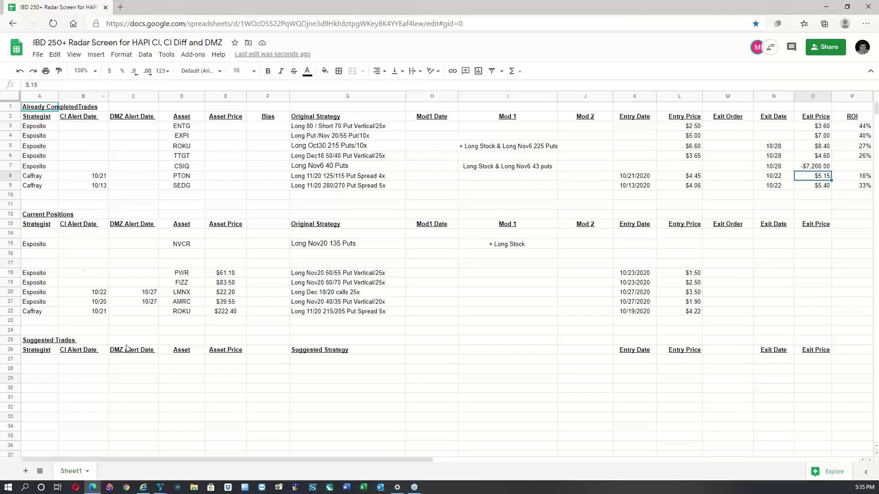
pyautogui.click(868, 313)
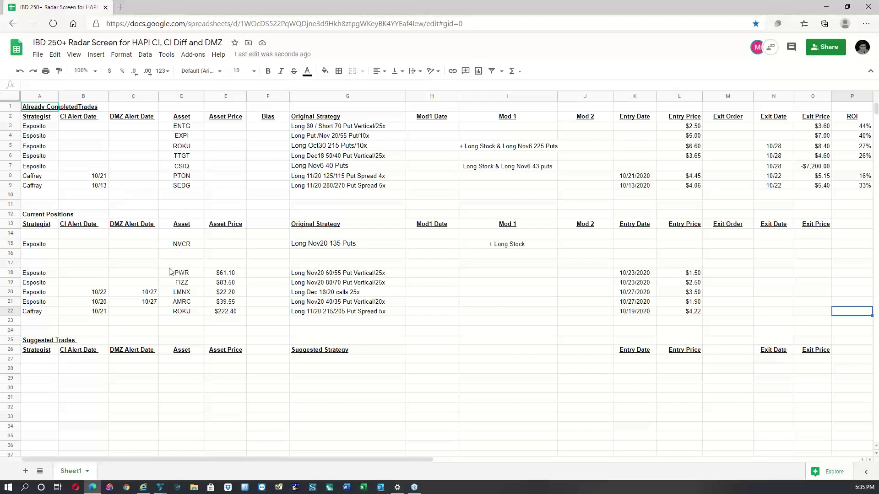
# Delete the two blank rows between the NVCR and PWR trades under Current Positions
pyautogui.click(14, 274)
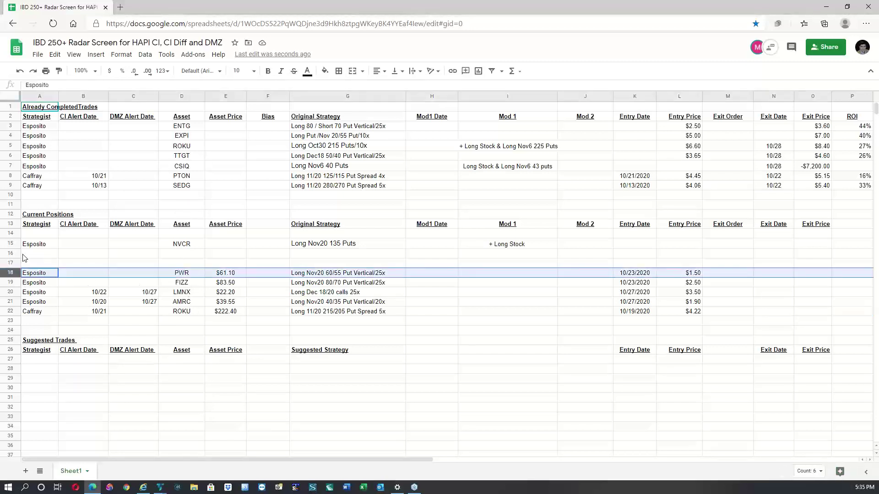
pyautogui.click(10, 254)
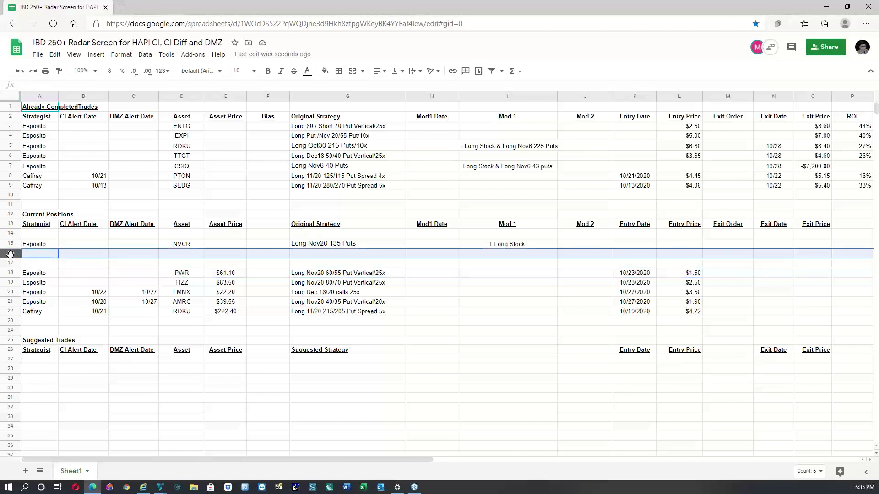
pyautogui.rightClick(10, 260)
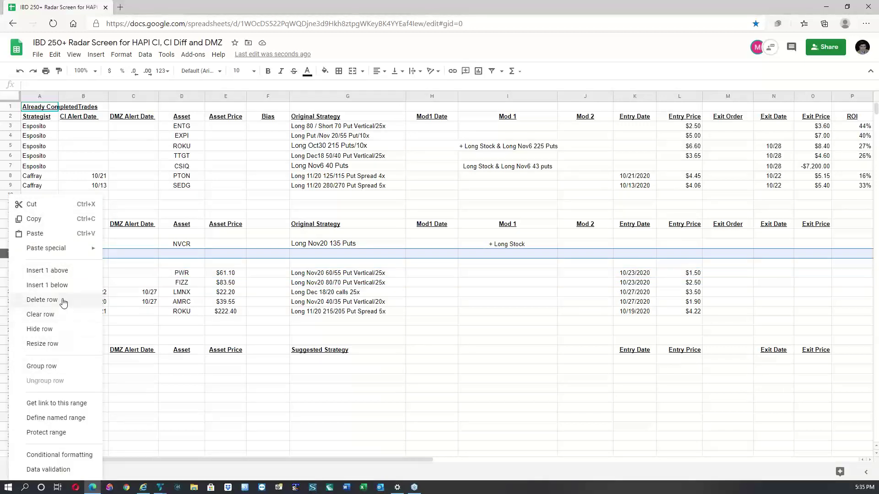
pyautogui.click(42, 300)
pyautogui.rightClick(8, 255)
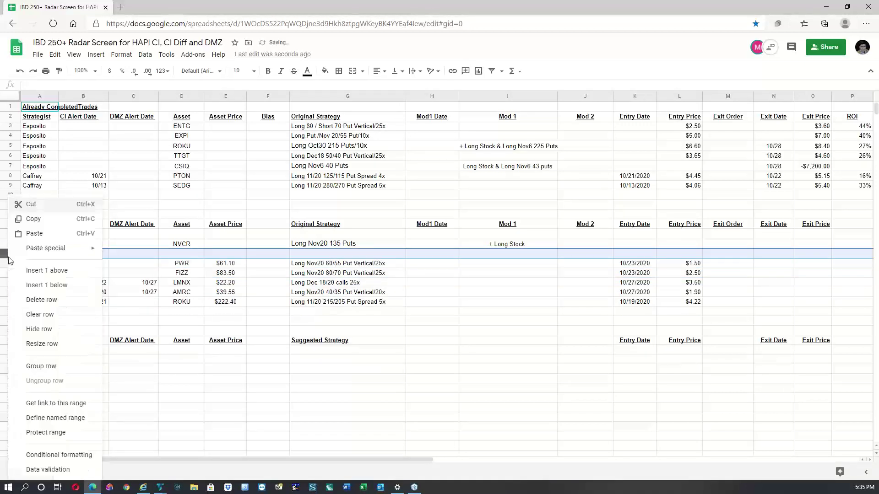
pyautogui.click(43, 299)
pyautogui.click(186, 380)
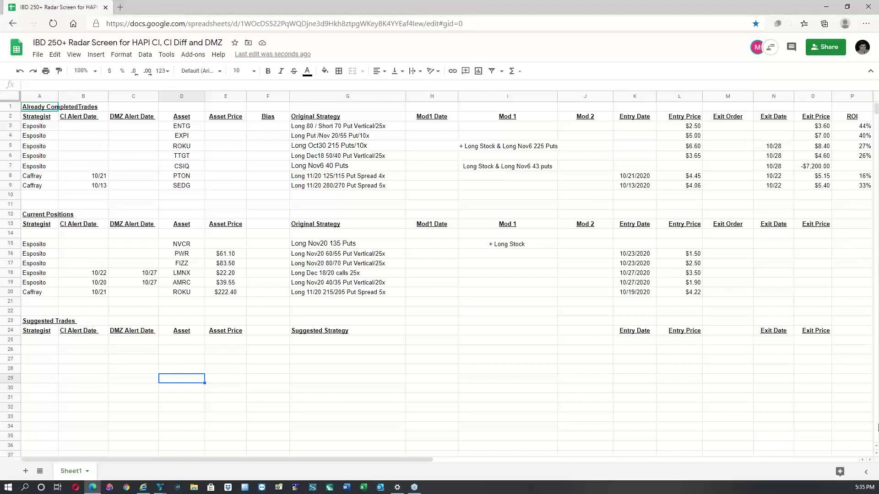
pyautogui.click(692, 418)
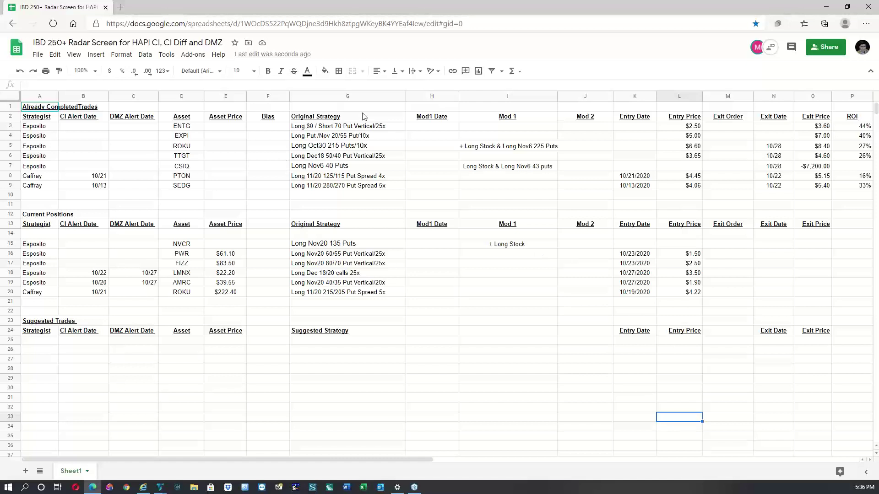
# Correct the EXPI trade's Original Strategy to "Long Put /Nov20/55 Put/10x", removing the space before 20
pyautogui.click(329, 139)
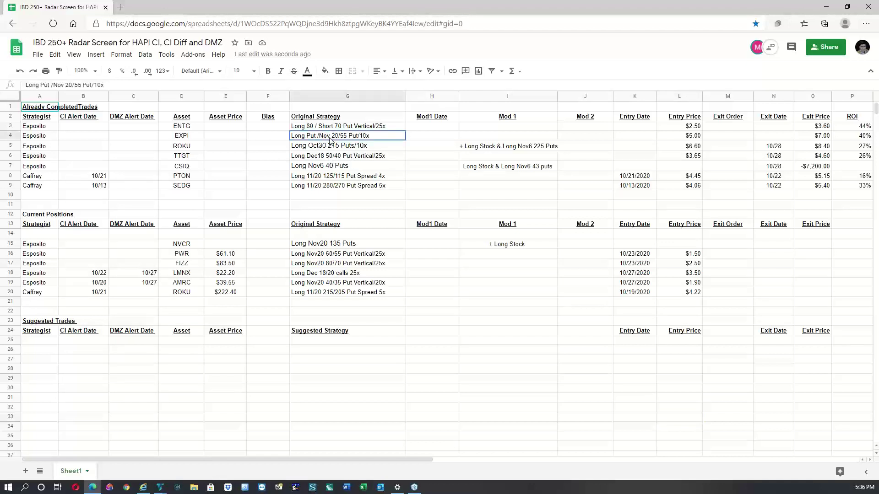
pyautogui.click(69, 85)
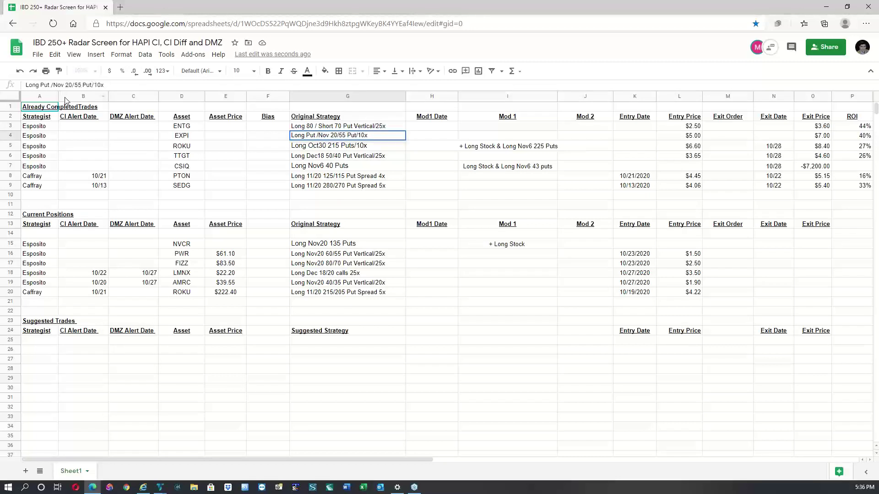
pyautogui.press('BackSpace')
pyautogui.press('Return')
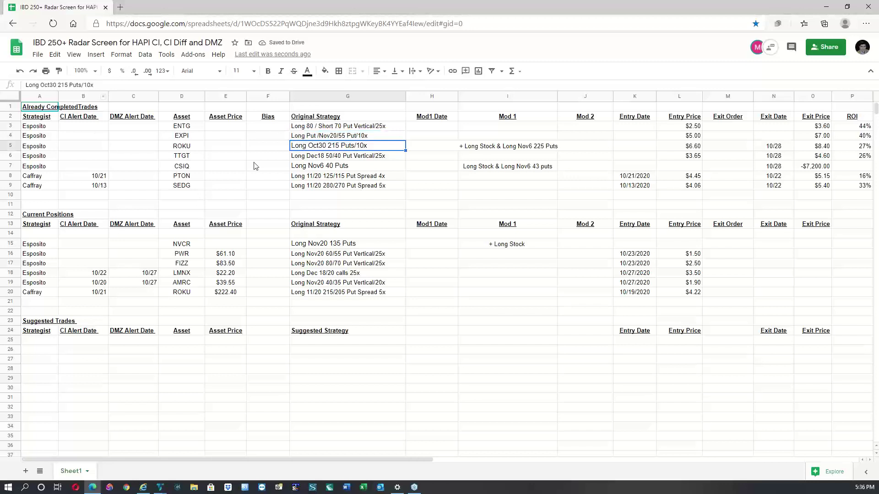
# Change the expiry in the PTON trade's Original Strategy so it reads "Long Nov20 125/115 Put Spread 4x"
pyautogui.click(309, 179)
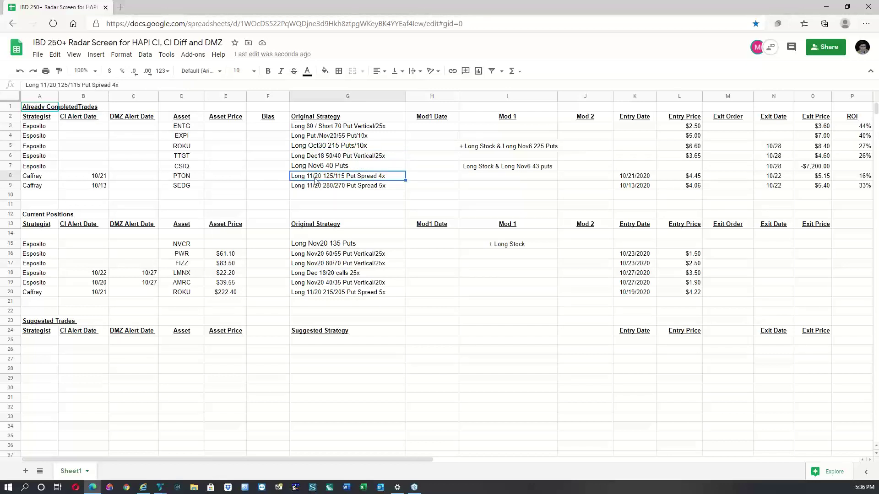
pyautogui.doubleClick(315, 178)
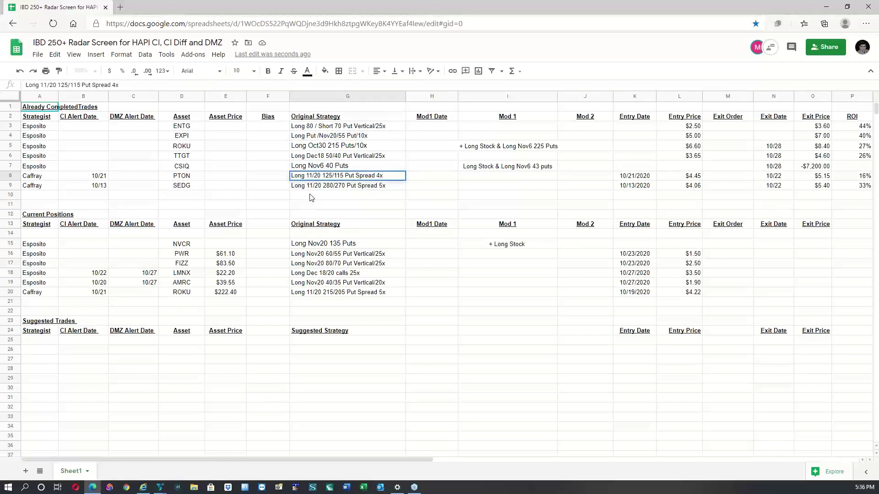
pyautogui.press('BackSpace')
pyautogui.press('BackSpace')
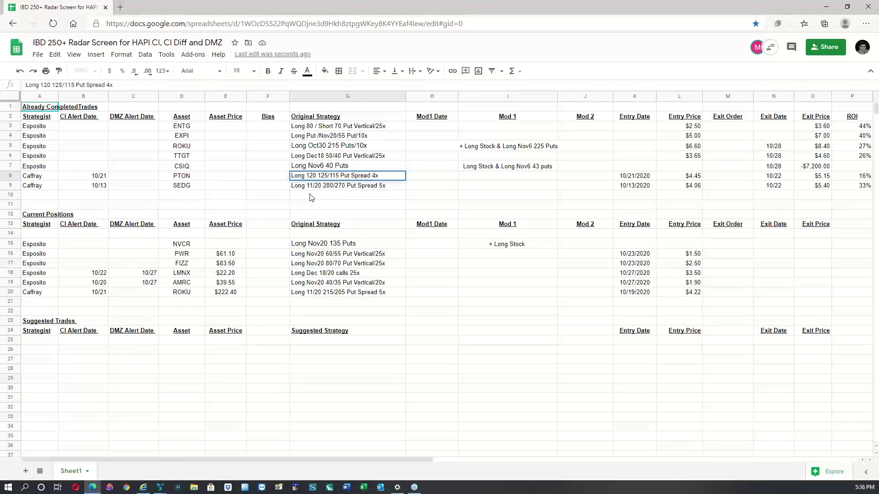
pyautogui.press('BackSpace')
pyautogui.write('Nov')
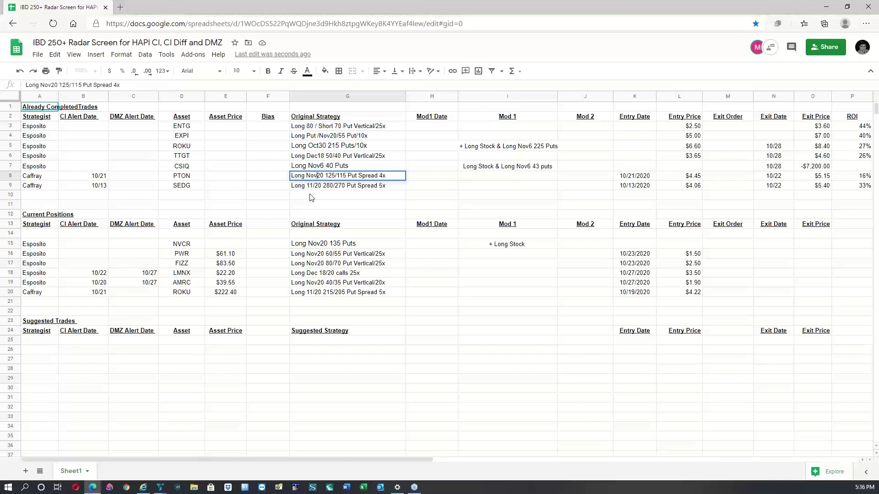
pyautogui.press('Return')
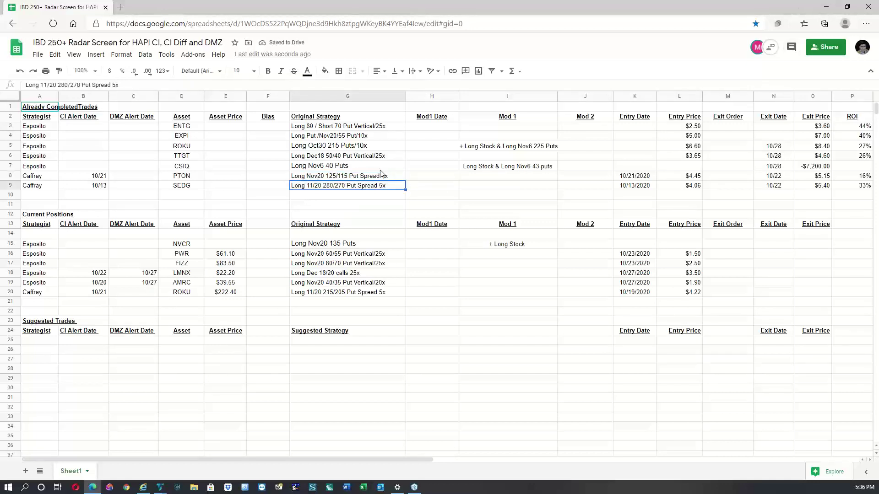
# Change the expiry in the SEDG trade's Original Strategy so it reads "Long Nov20 280/270 Put Spread 5x"
pyautogui.doubleClick(344, 186)
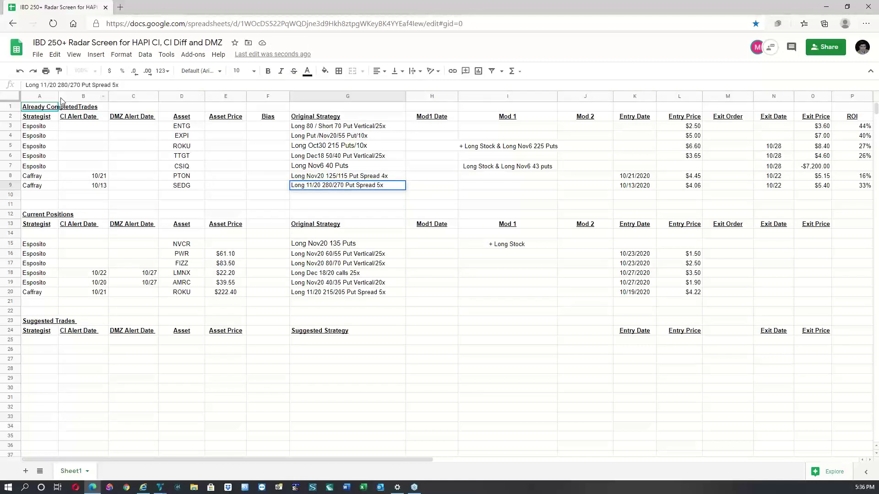
pyautogui.press('BackSpace')
pyautogui.press('BackSpace')
pyautogui.press('BackSpace')
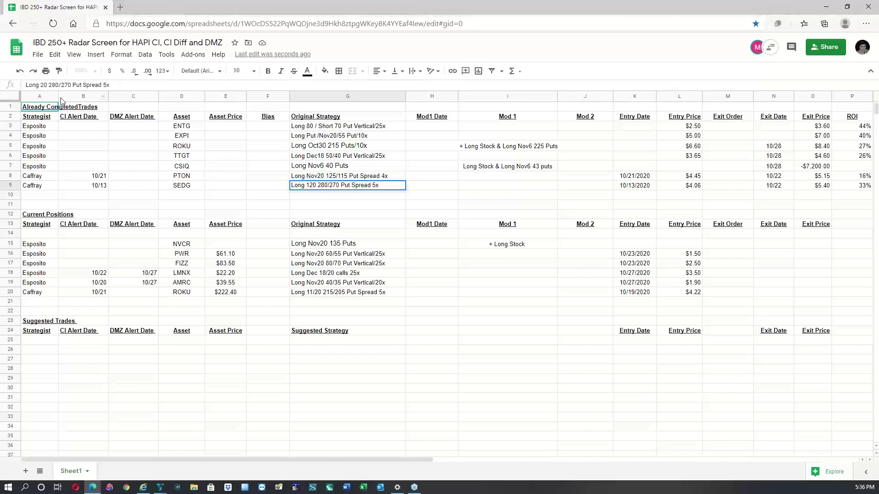
pyautogui.write('Nov')
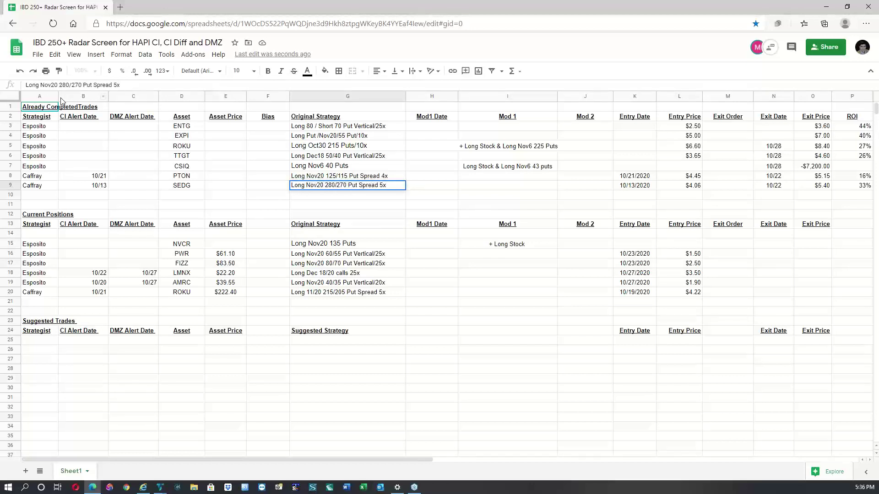
pyautogui.press('Return')
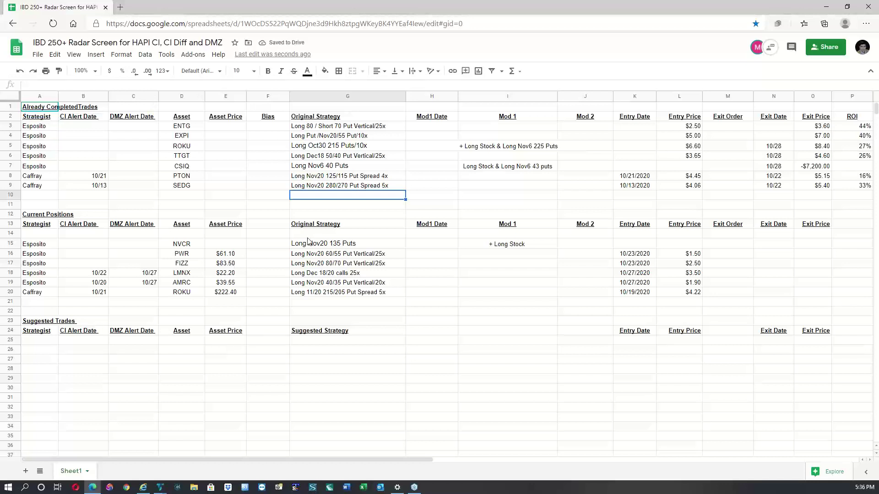
# Add the Nov20 expiry to the ENTG trade's Original Strategy, making it "Long Nov20 80 / Short 70 Put Vertical/25x"
pyautogui.click(324, 128)
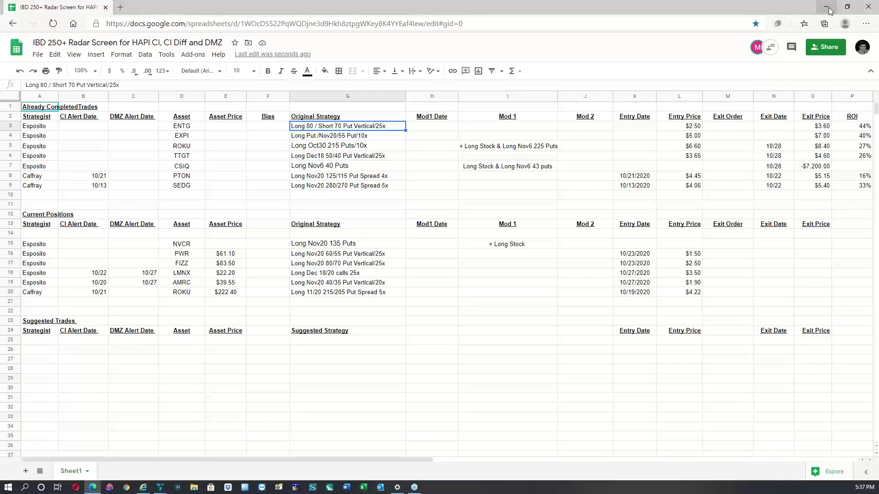
pyautogui.doubleClick(305, 130)
pyautogui.write('Nov20')
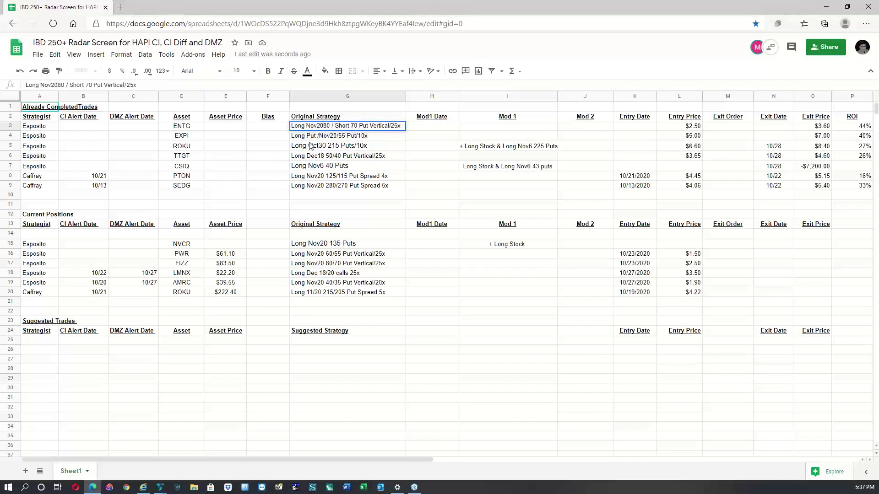
pyautogui.press('Return')
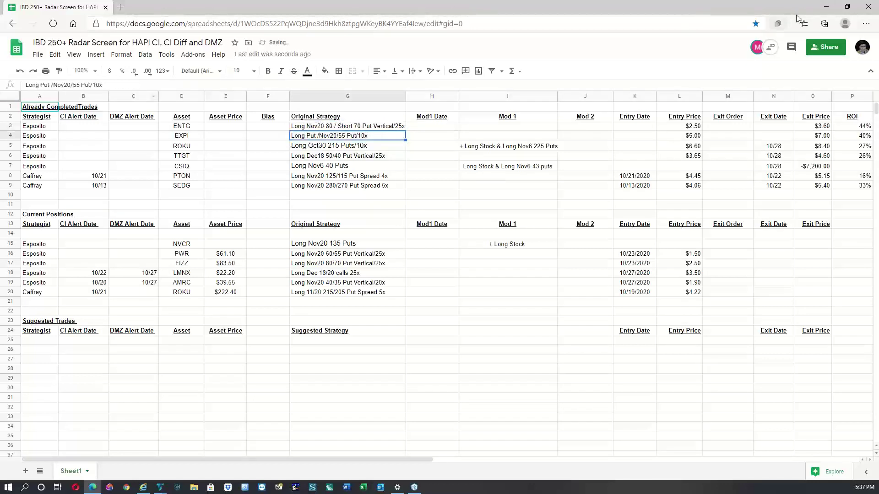
# Switch to TradeStation, sort the RadarScreen watch list by symbol and show the TTGT chart
pyautogui.click(826, 6)
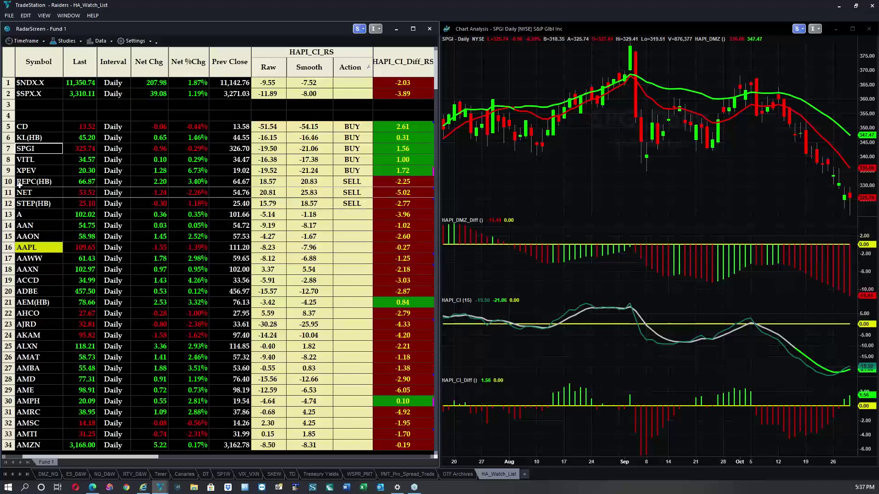
pyautogui.click(36, 62)
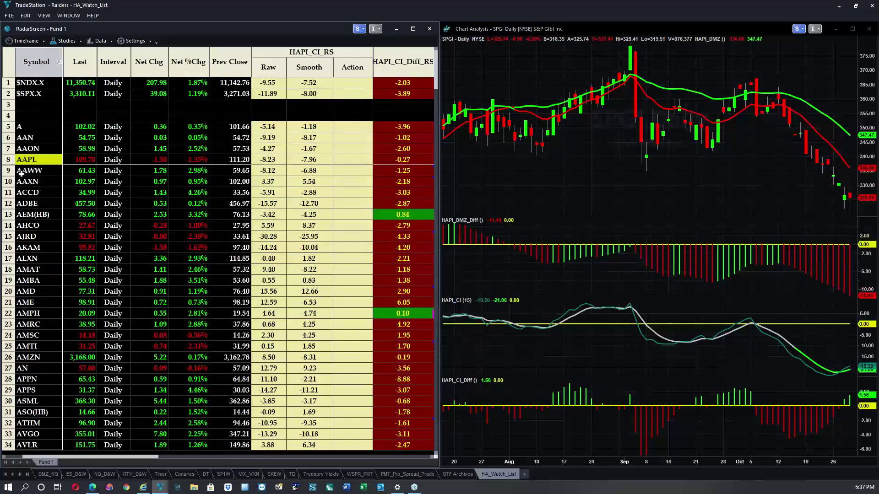
pyautogui.scroll(-7, 21, 174)
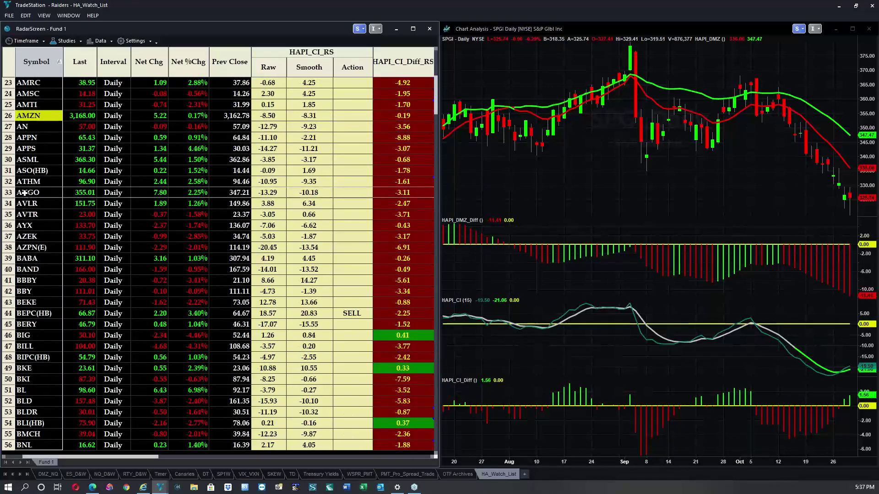
pyautogui.scroll(-20, 23, 197)
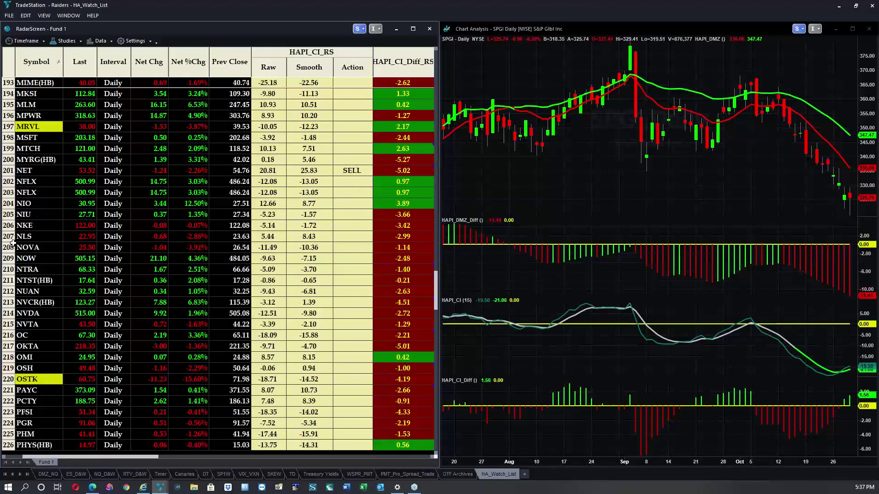
pyautogui.scroll(-20, 13, 242)
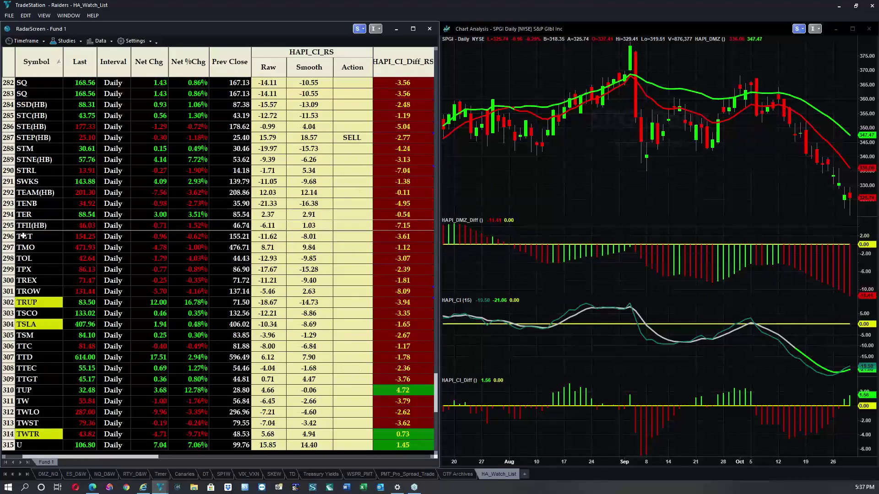
pyautogui.click(44, 380)
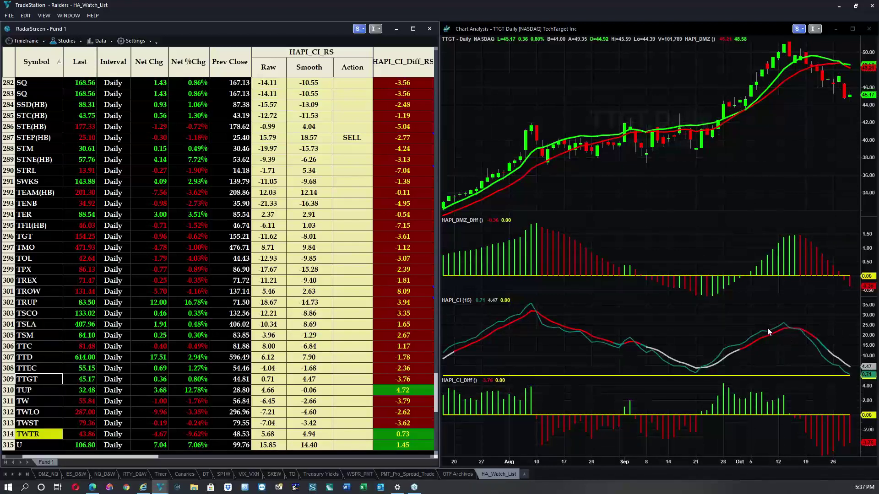
# Draw a vertical line on the TTGT daily chart through the mid-October peak of the HAPI_CI study
pyautogui.click(784, 302)
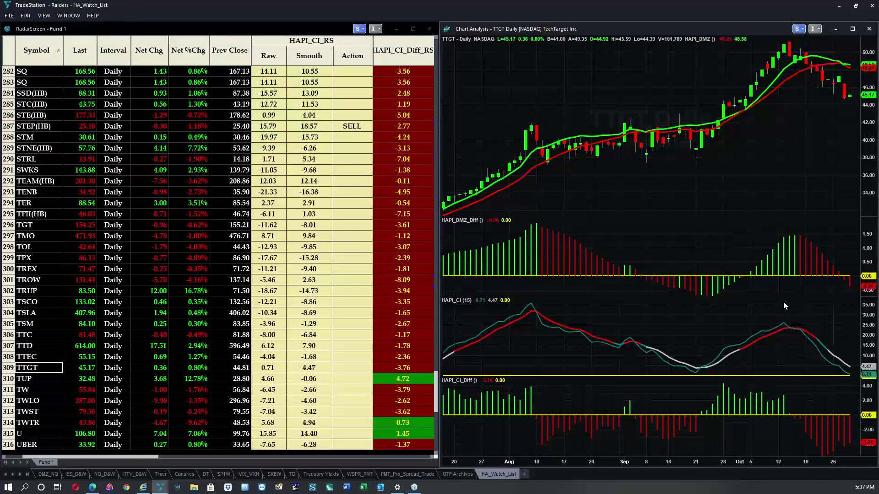
pyautogui.rightClick(784, 301)
pyautogui.moveTo(818, 317)
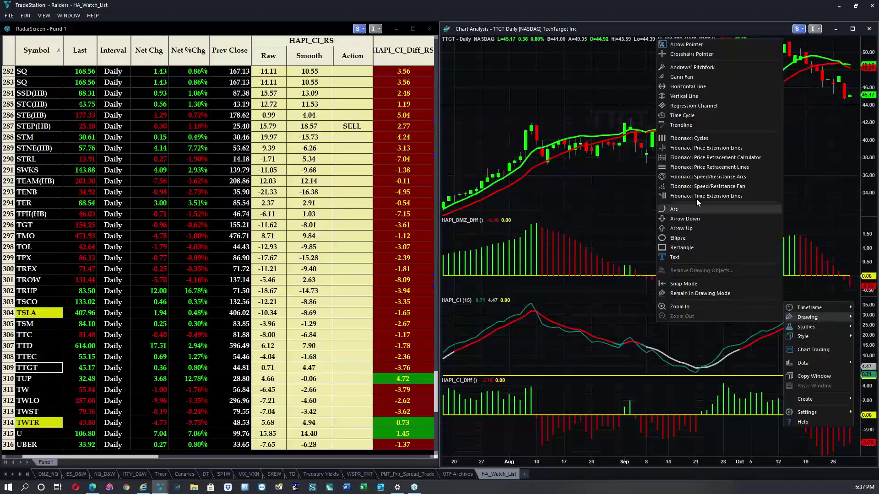
pyautogui.click(689, 97)
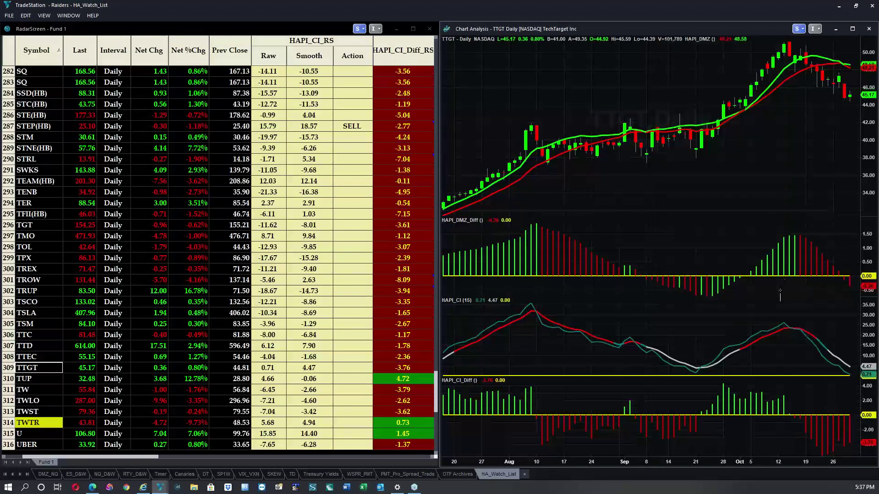
pyautogui.click(788, 304)
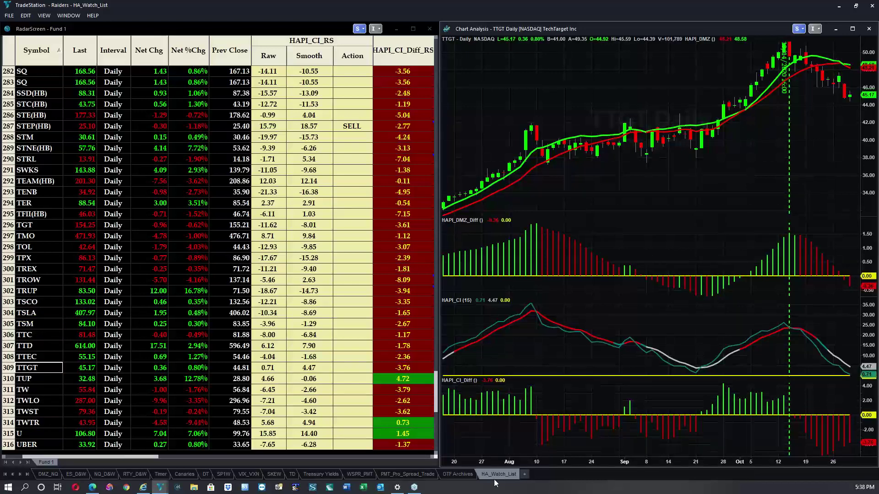
# Check the trade log in Google Sheets, return to TradeStation and sort the RadarScreen by HAPI_CI_Diff_RS and by the HAPI_CI_RS Action column
pyautogui.click(93, 488)
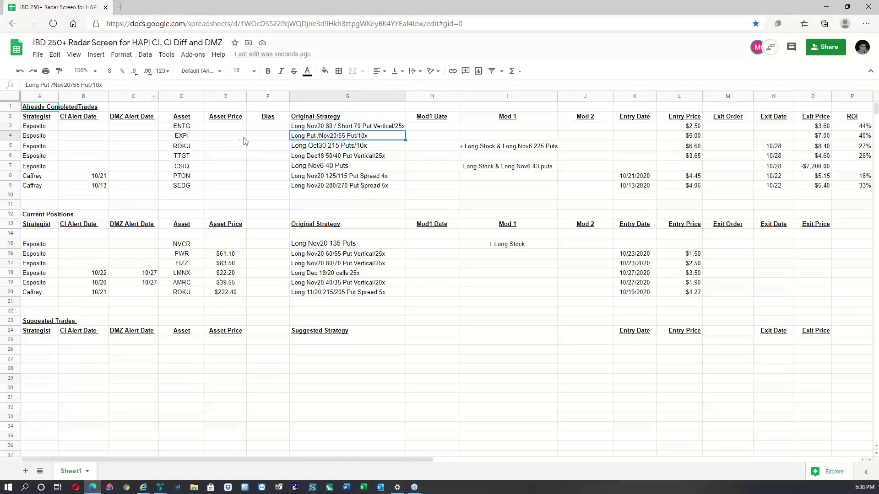
pyautogui.click(828, 6)
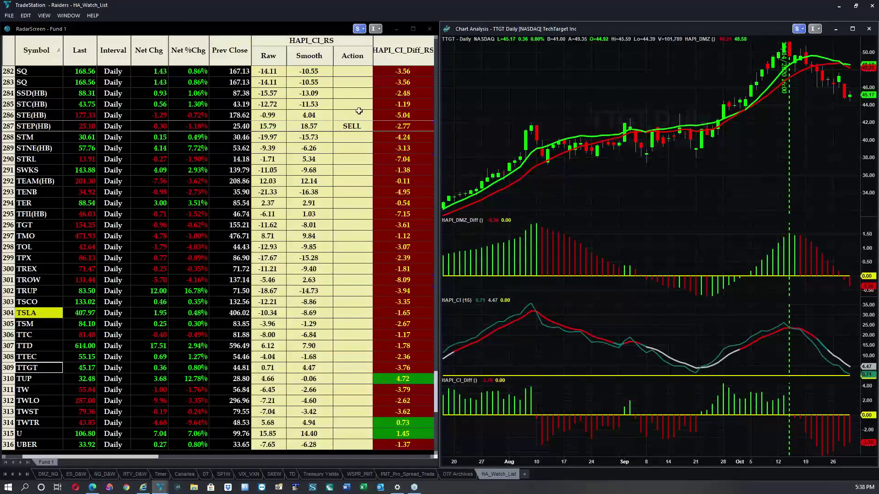
pyautogui.click(371, 64)
pyautogui.click(368, 64)
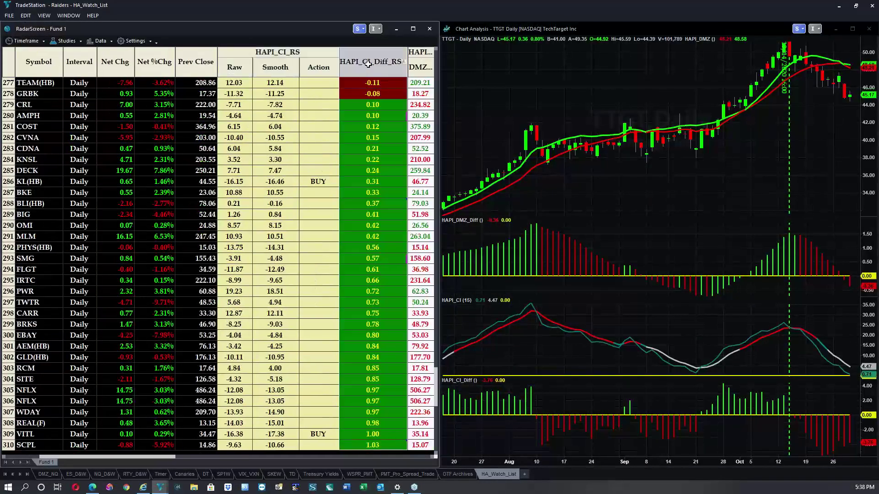
pyautogui.click(320, 69)
pyautogui.scroll(2, 317, 94)
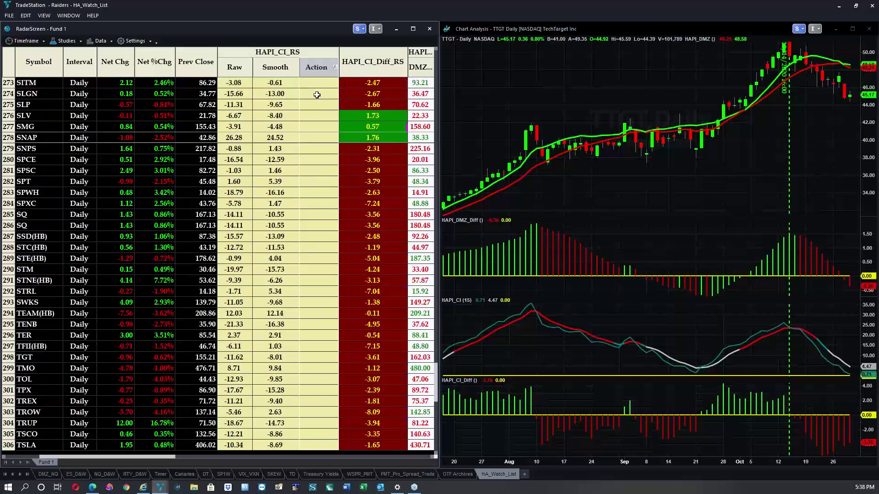
# With the RadarScreen maximized, sort it by the HAPI_CI_RS Action column to list BUY and SELL signals first, and restore the window size
pyautogui.hscroll(5, 317, 94)
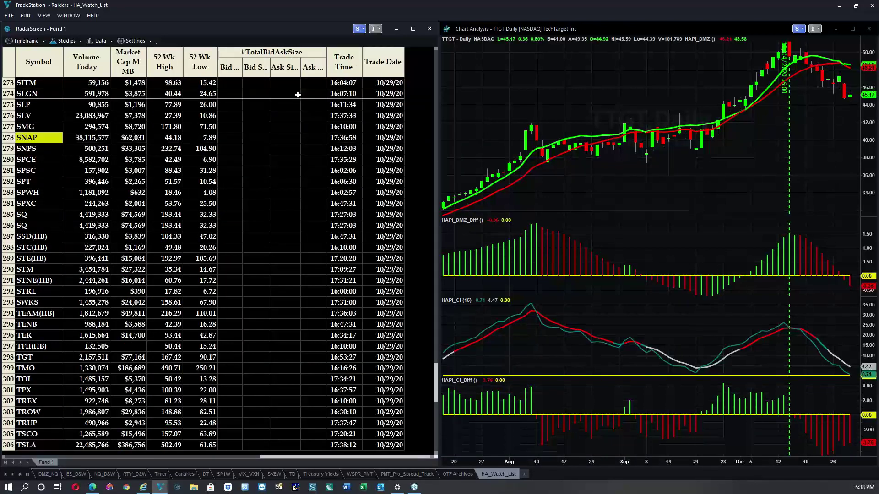
pyautogui.scroll(4, 317, 92)
pyautogui.scroll(1, 322, 63)
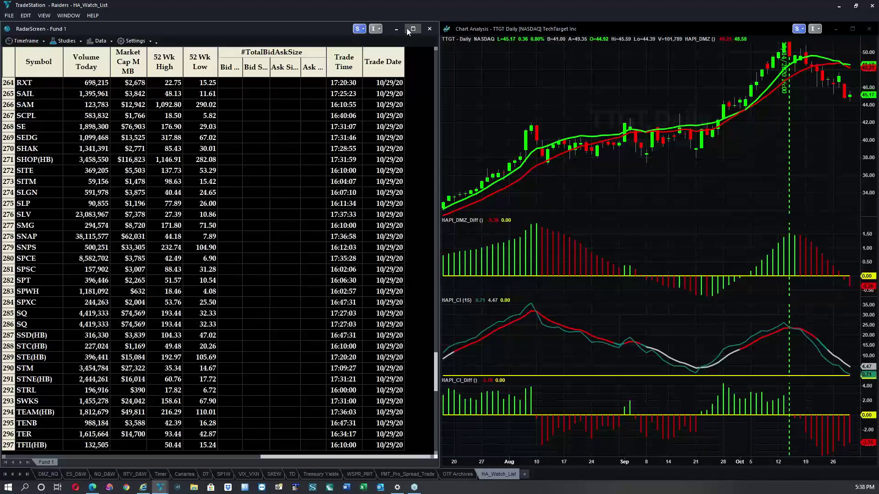
pyautogui.click(413, 28)
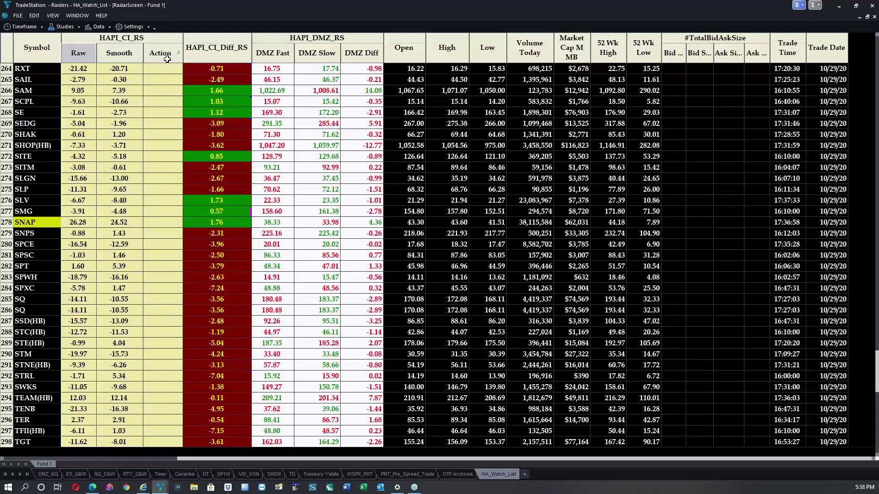
pyautogui.hscroll(-5, 167, 60)
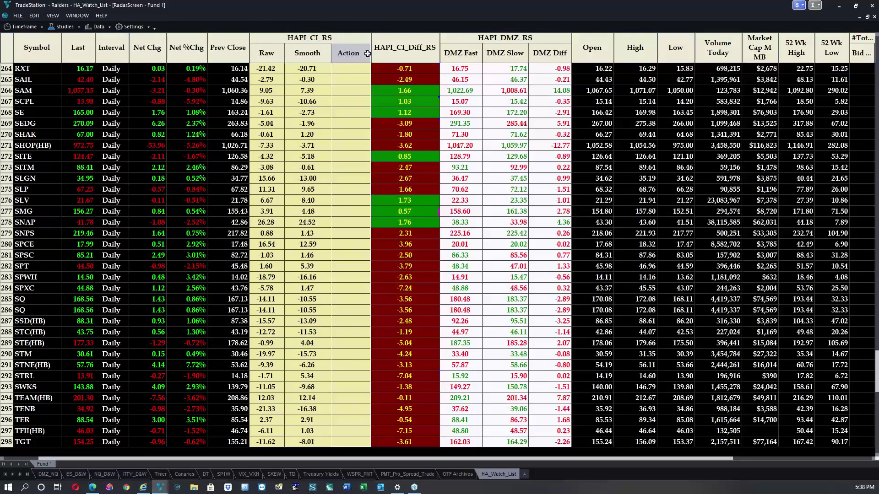
pyautogui.click(349, 54)
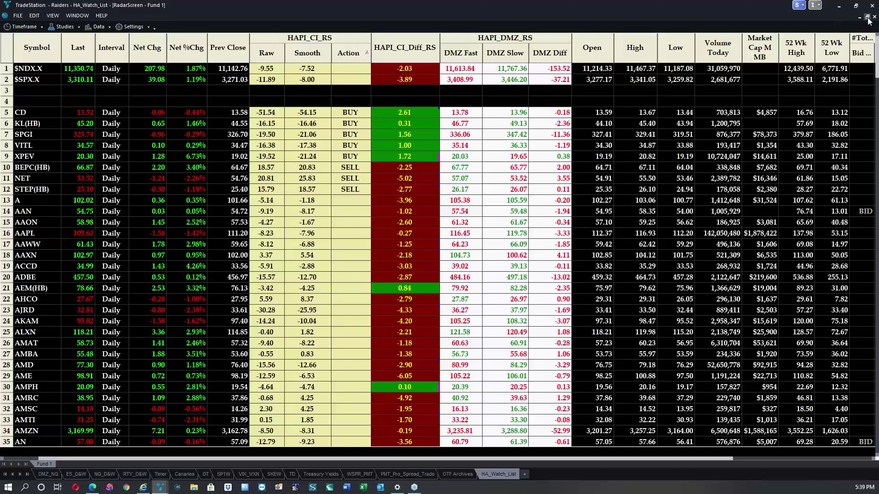
pyautogui.click(180, 104)
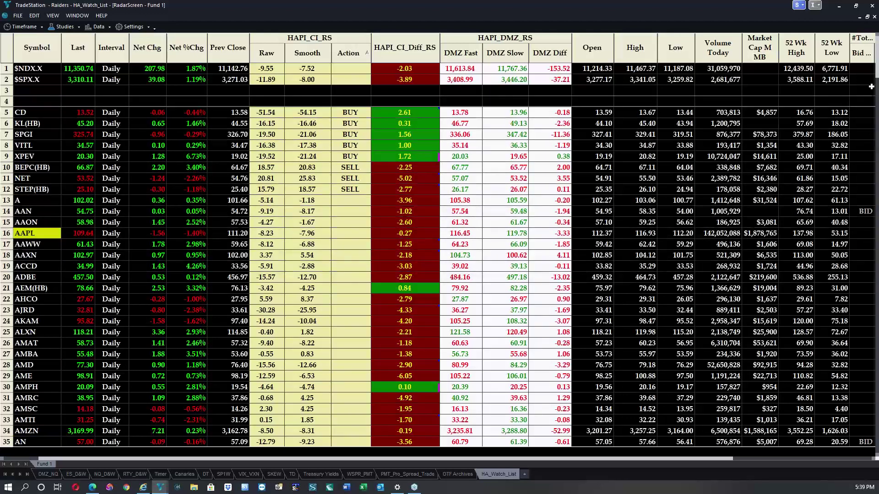
pyautogui.click(867, 17)
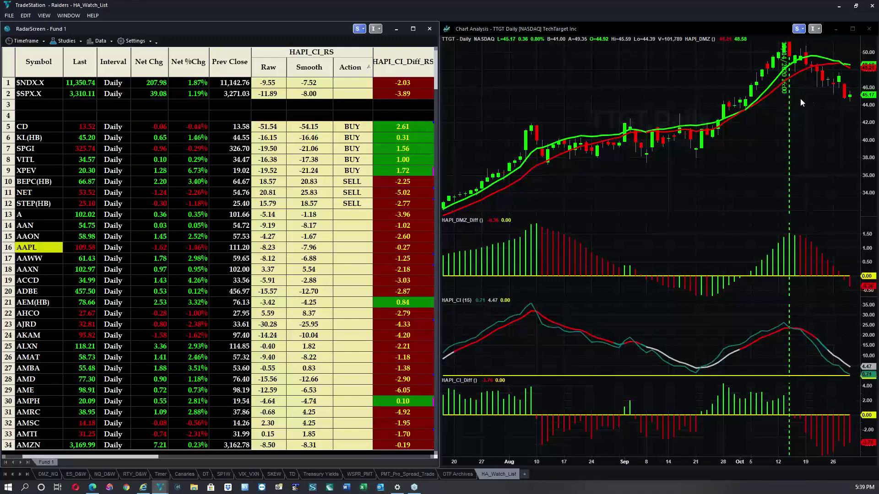
# Change the color of the mid-October dashed vertical line on the TTGT daily chart to red
pyautogui.click(259, 192)
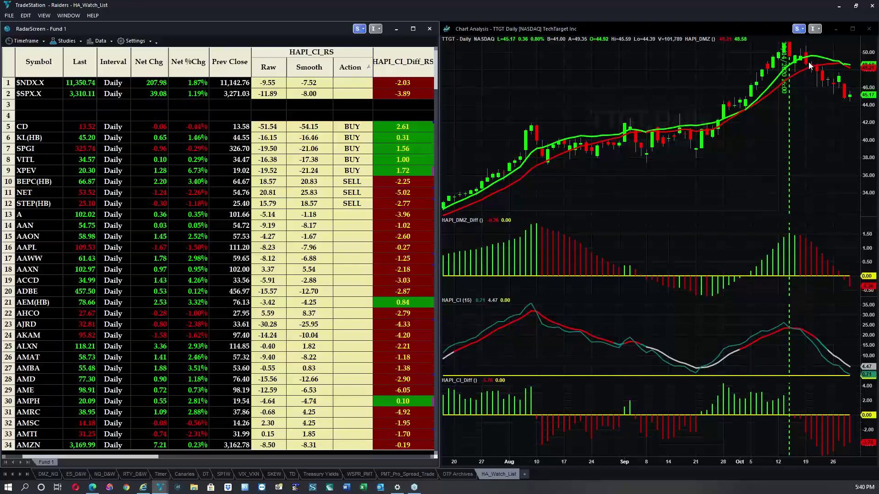
pyautogui.click(812, 139)
pyautogui.rightClick(812, 139)
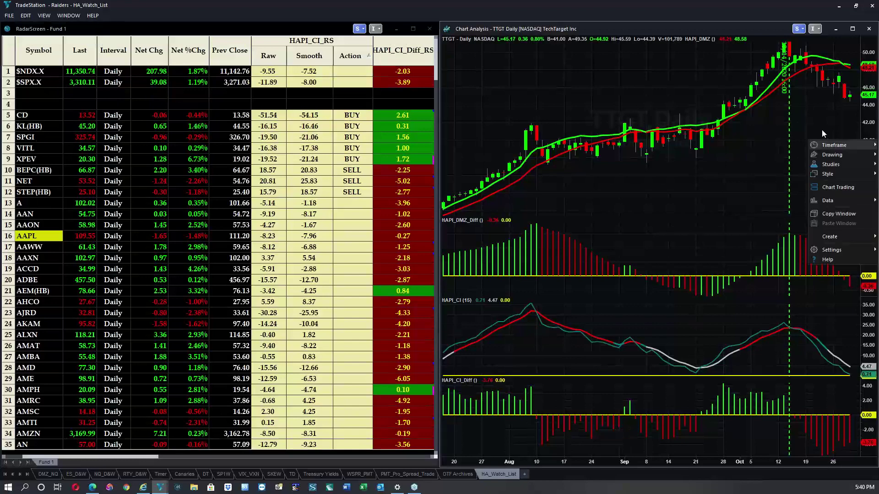
pyautogui.rightClick(789, 179)
pyautogui.rightClick(790, 145)
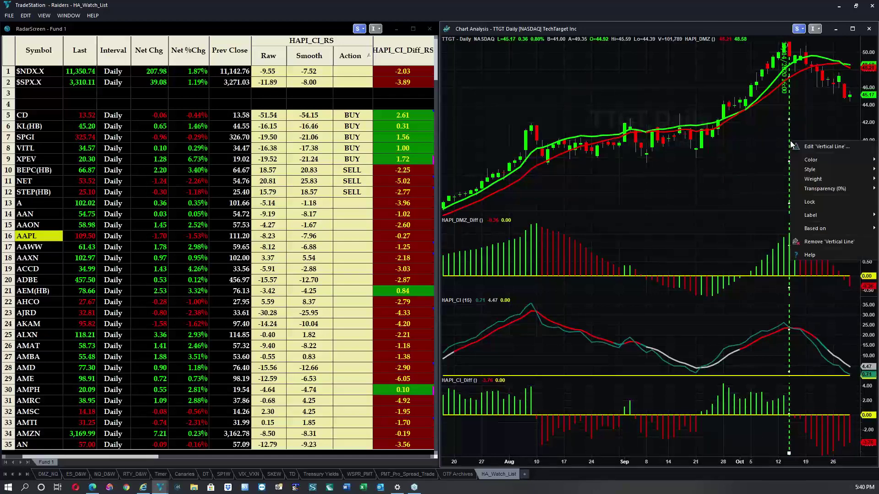
pyautogui.moveTo(812, 160)
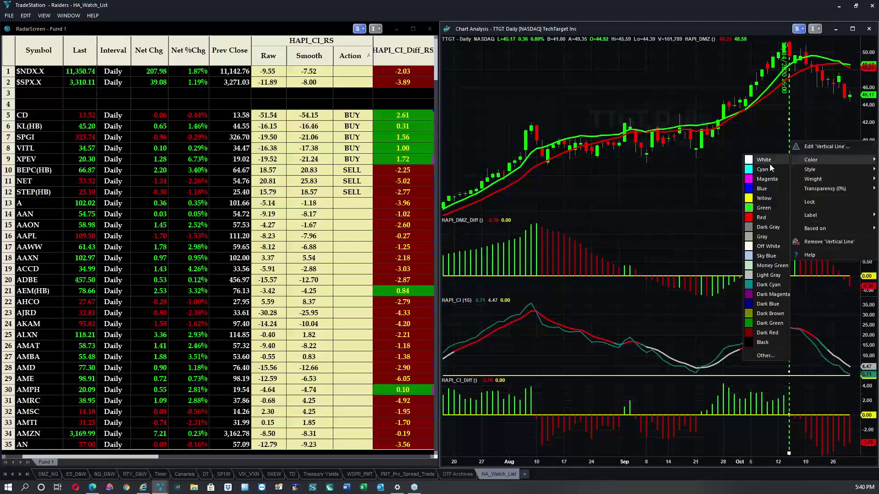
pyautogui.click(765, 218)
# Draw a second vertical line on the TTGT daily chart at about October 20
pyautogui.rightClick(812, 135)
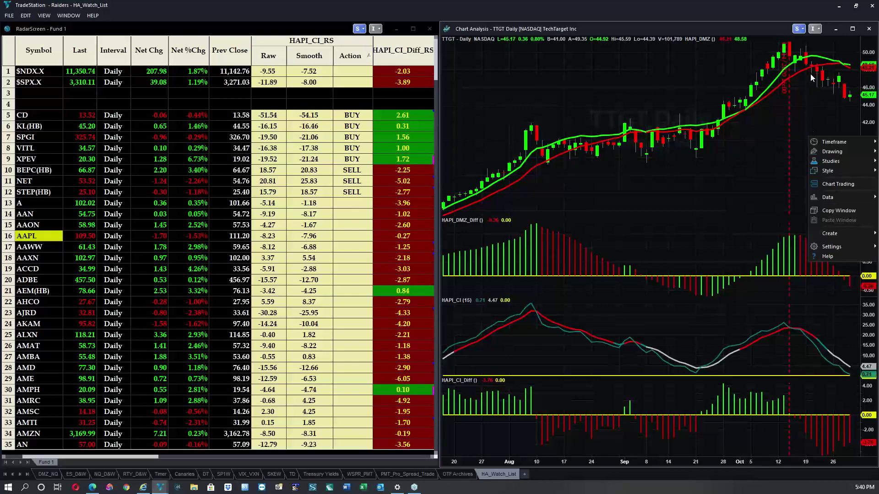
pyautogui.moveTo(838, 151)
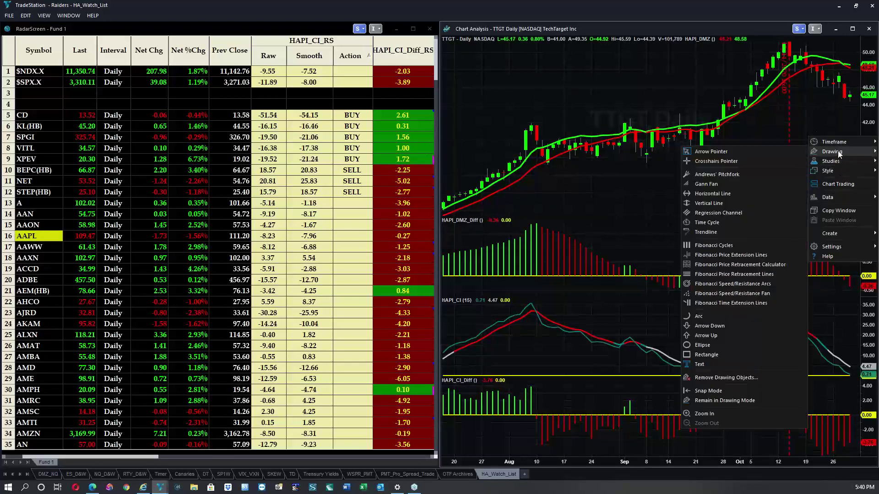
pyautogui.click(726, 203)
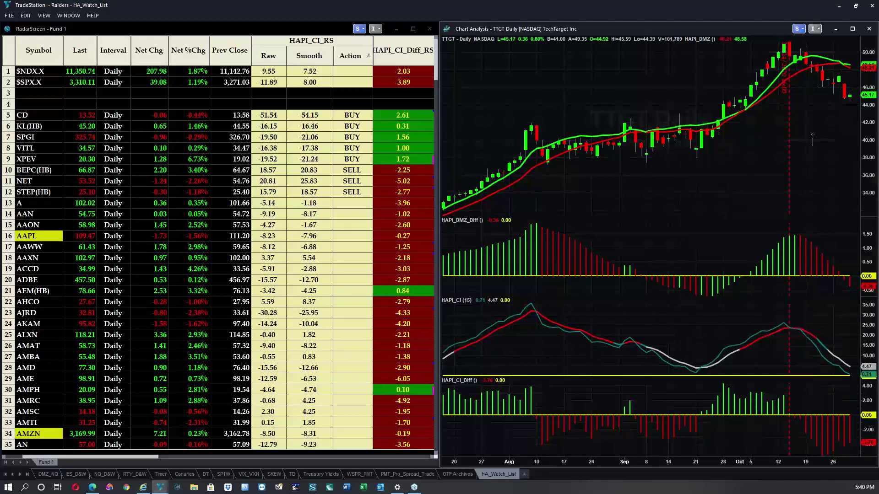
pyautogui.click(811, 138)
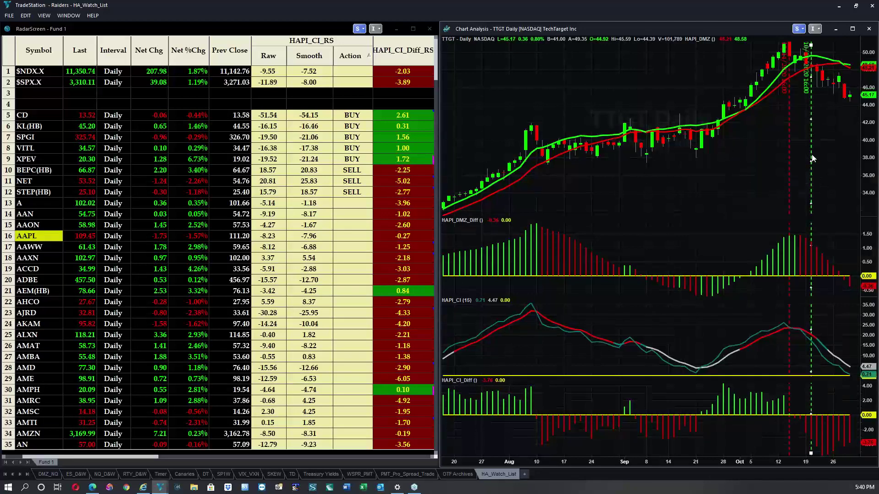
# Format the October 20 vertical line on the TTGT chart as a solid line in red
pyautogui.rightClick(812, 155)
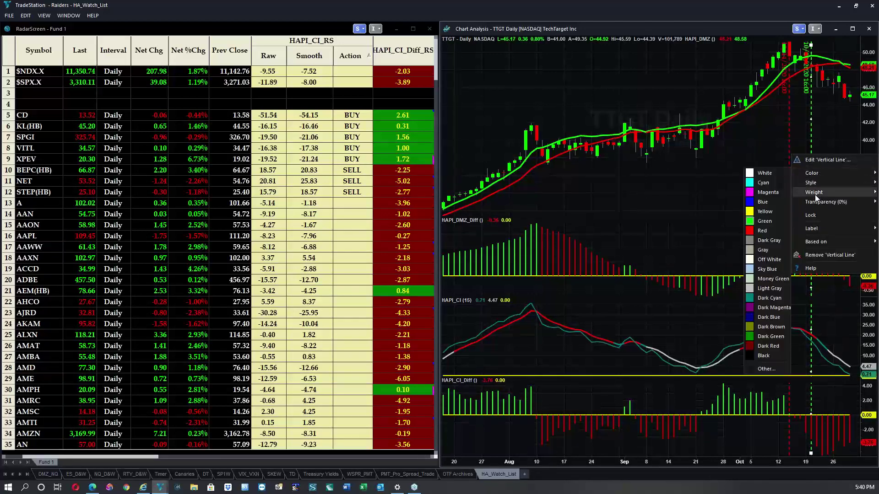
pyautogui.moveTo(815, 197)
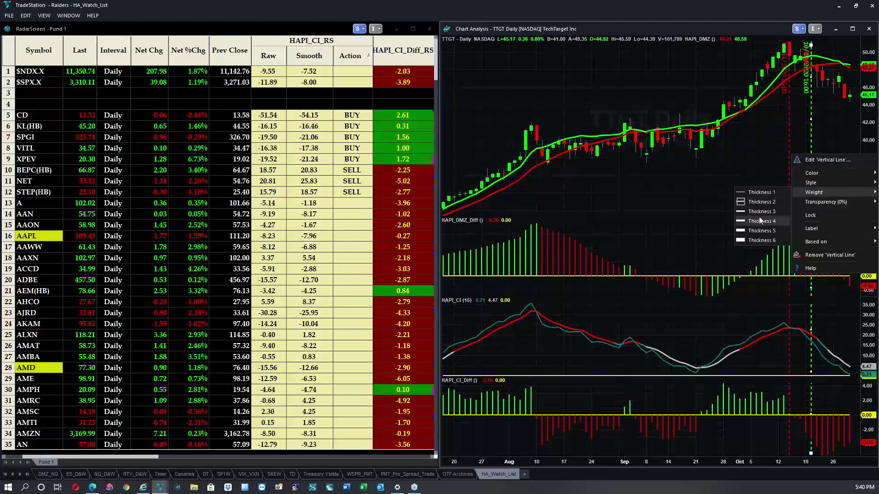
pyautogui.moveTo(805, 183)
pyautogui.click(732, 183)
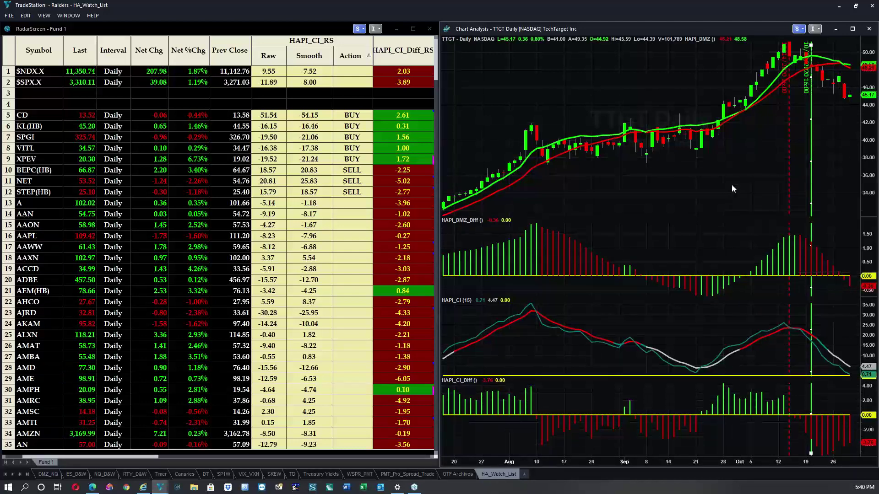
pyautogui.click(776, 207)
pyautogui.rightClick(811, 170)
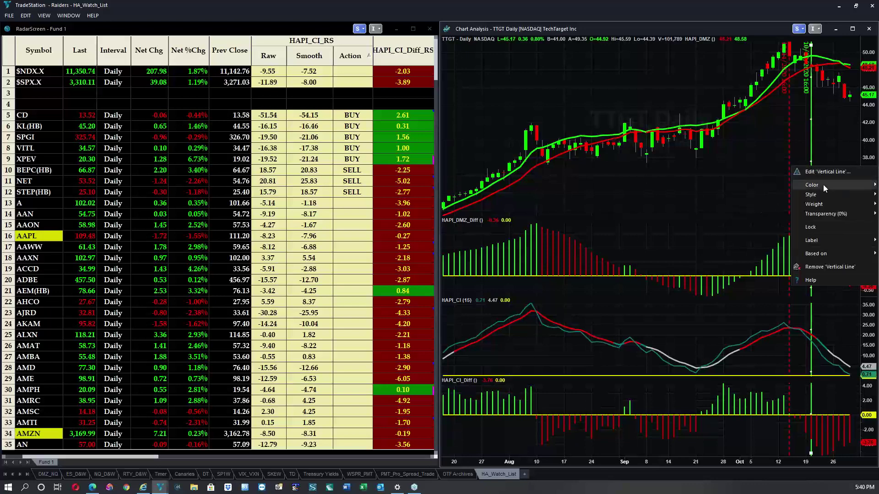
pyautogui.moveTo(823, 185)
pyautogui.click(762, 242)
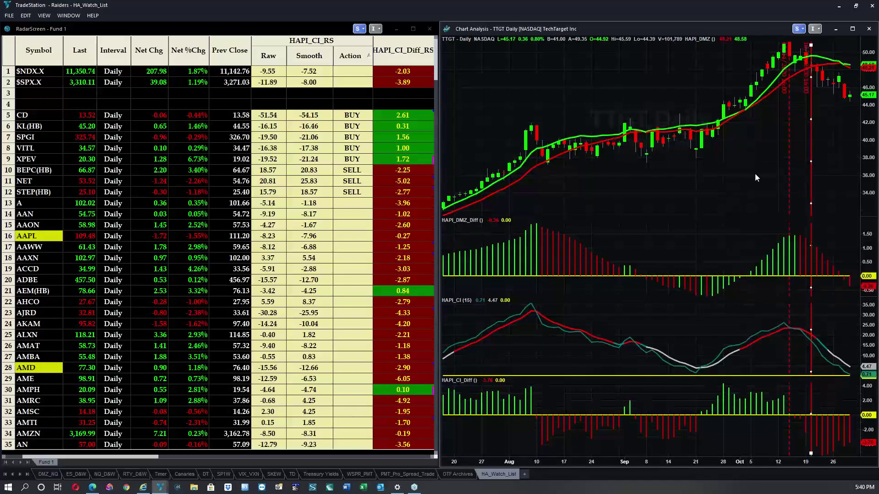
pyautogui.click(739, 176)
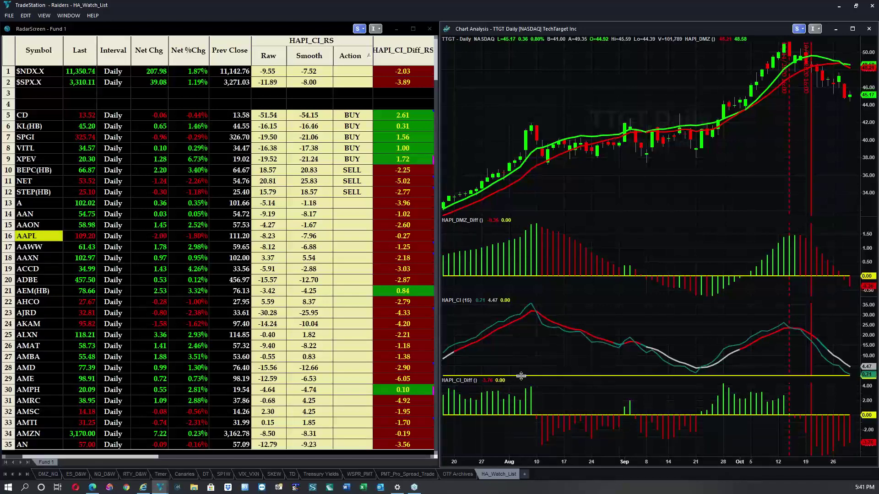
# Resize the TTGT chart's study panes, making the HAPI_CI_Diff pane taller and the HAPI_DMZ_Diff pane shorter
pyautogui.moveTo(521, 378); pyautogui.dragTo(525, 346)
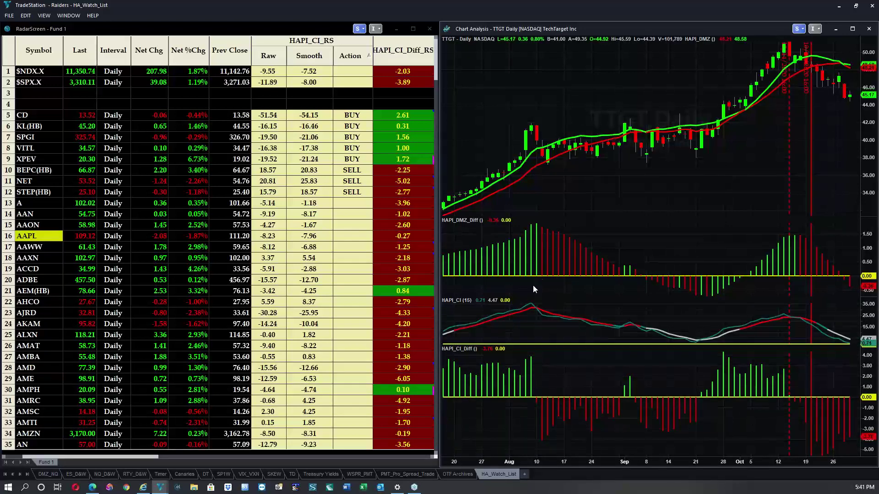
pyautogui.moveTo(524, 298); pyautogui.dragTo(527, 270)
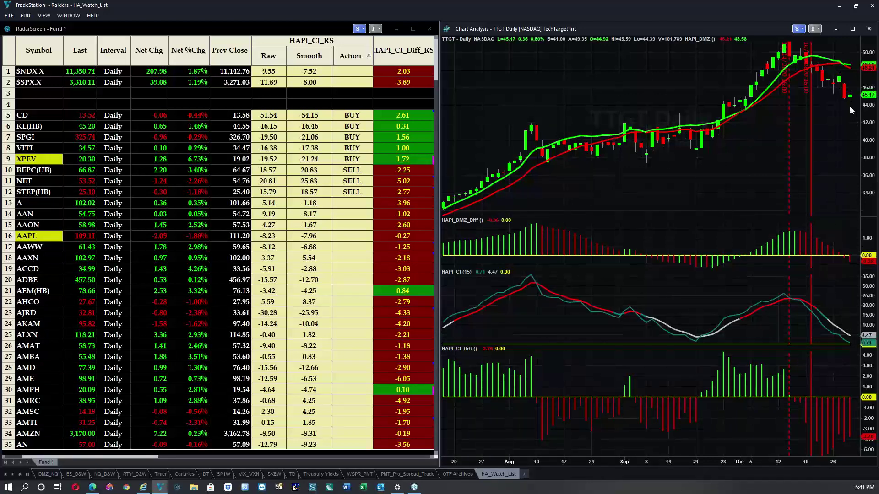
pyautogui.click(11, 15)
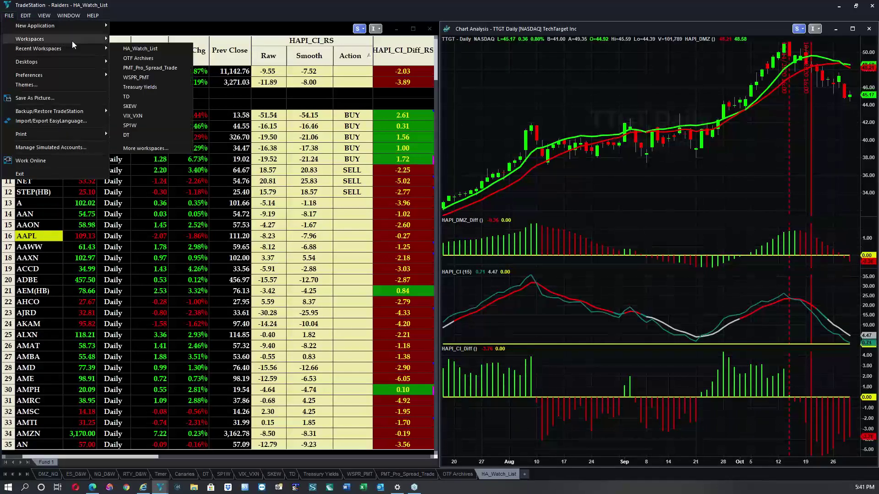
pyautogui.click(157, 83)
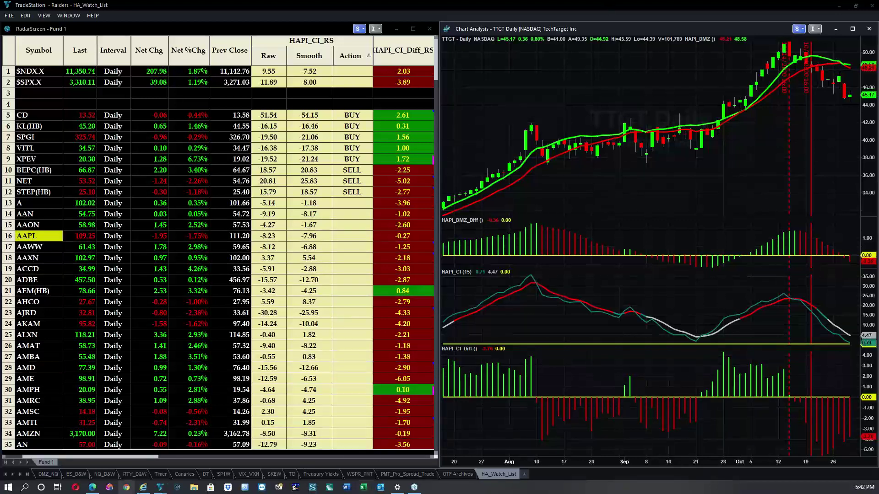
# Review the trade log in Google Sheets, return to TradeStation and scan the RadarScreen symbols and their BUY and SELL signals
pyautogui.moveTo(92, 487)
pyautogui.click(147, 455)
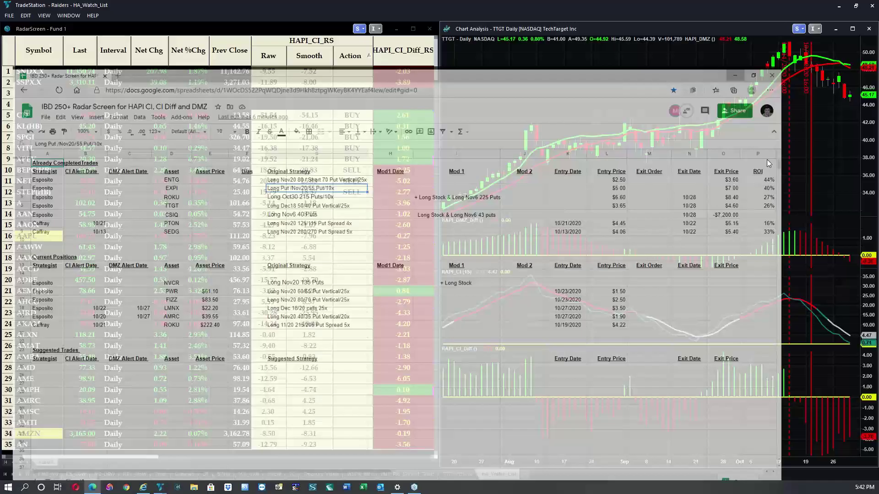
pyautogui.click(826, 6)
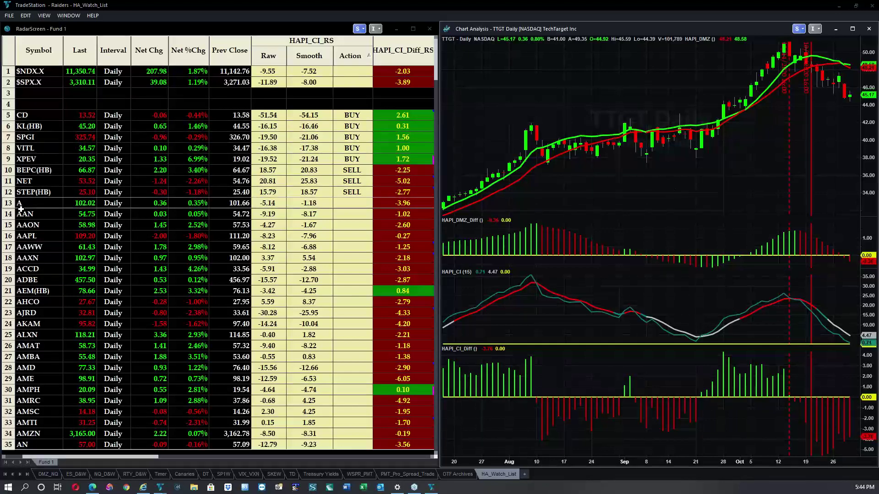
pyautogui.scroll(-3, 39, 235)
pyautogui.scroll(-3, 40, 236)
pyautogui.scroll(6, 43, 192)
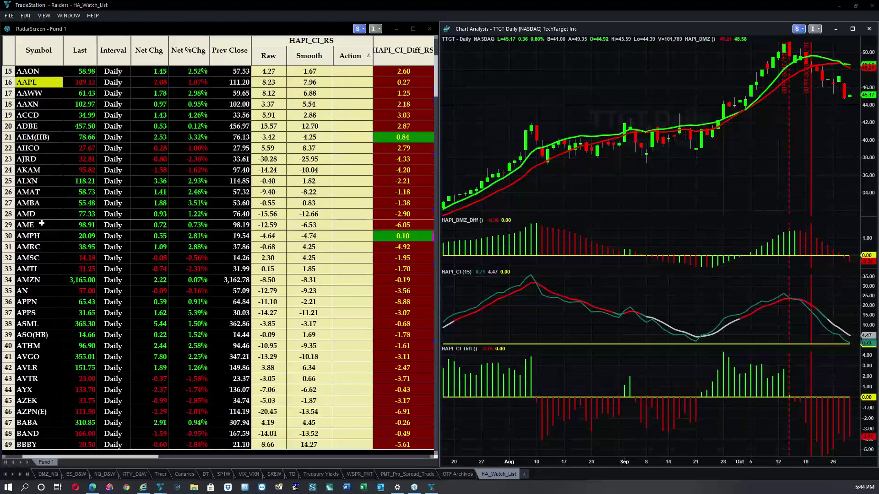
pyautogui.scroll(1, 46, 148)
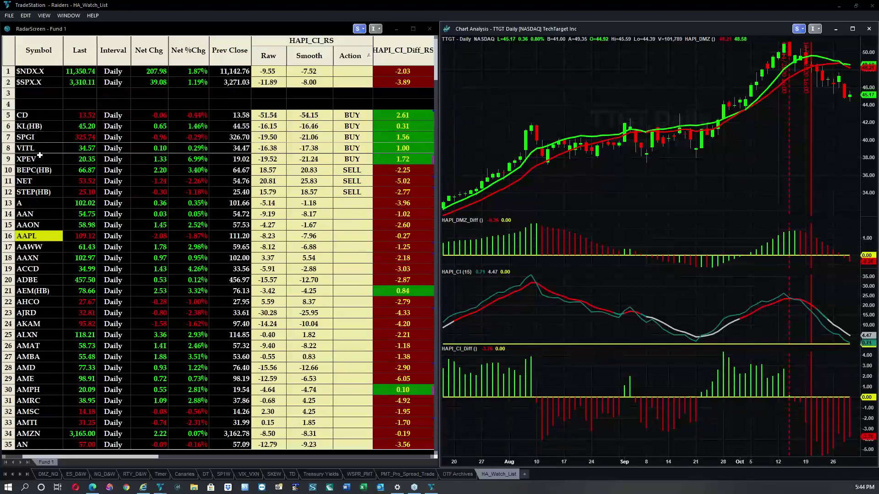
# Show the NET daily chart and draw a vertical line at October 20, where the HAPI_CI lines cross
pyautogui.click(33, 183)
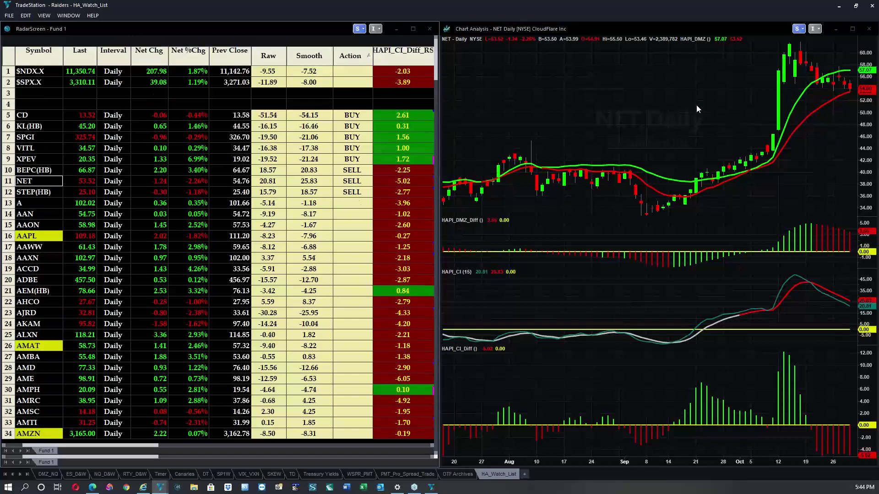
pyautogui.rightClick(696, 106)
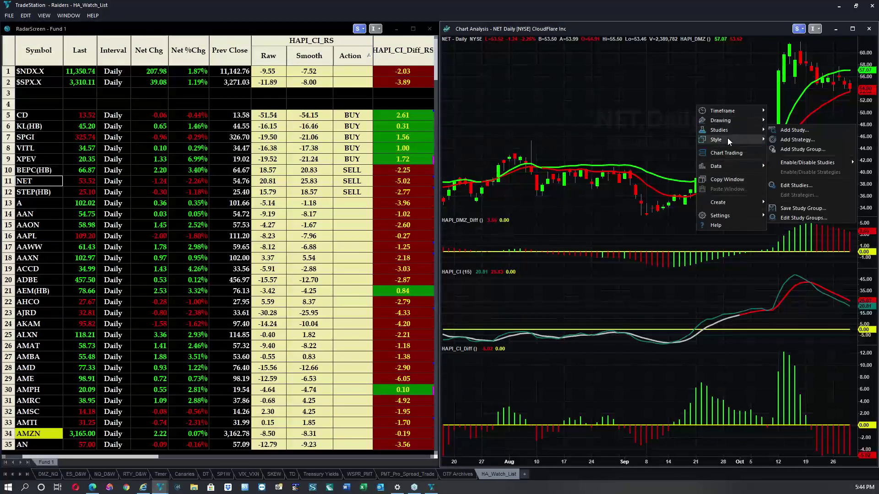
pyautogui.press('Escape')
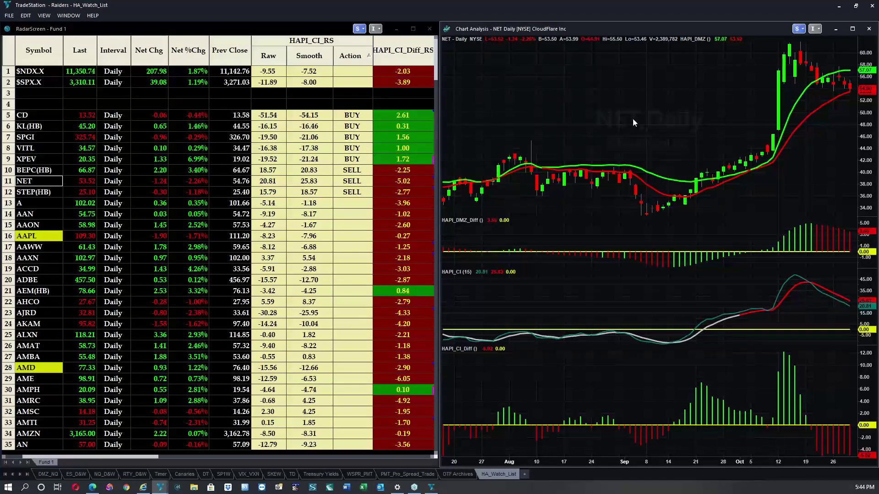
pyautogui.rightClick(632, 119)
pyautogui.moveTo(687, 135)
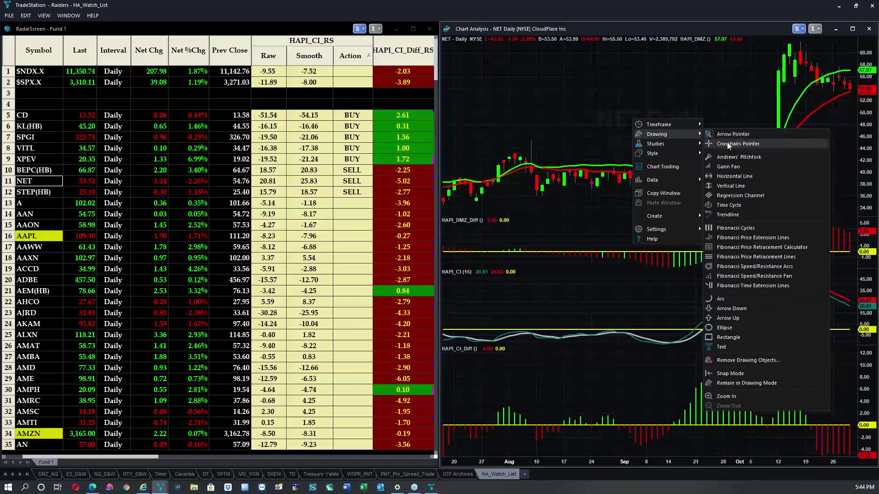
pyautogui.click(724, 185)
pyautogui.moveTo(782, 319); pyautogui.dragTo(811, 192)
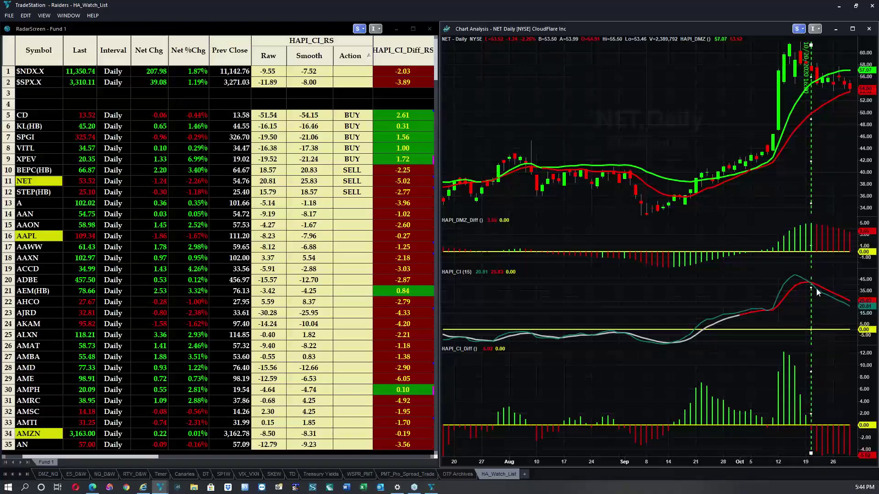
# Color the October 20 vertical line on the NET chart red
pyautogui.rightClick(812, 182)
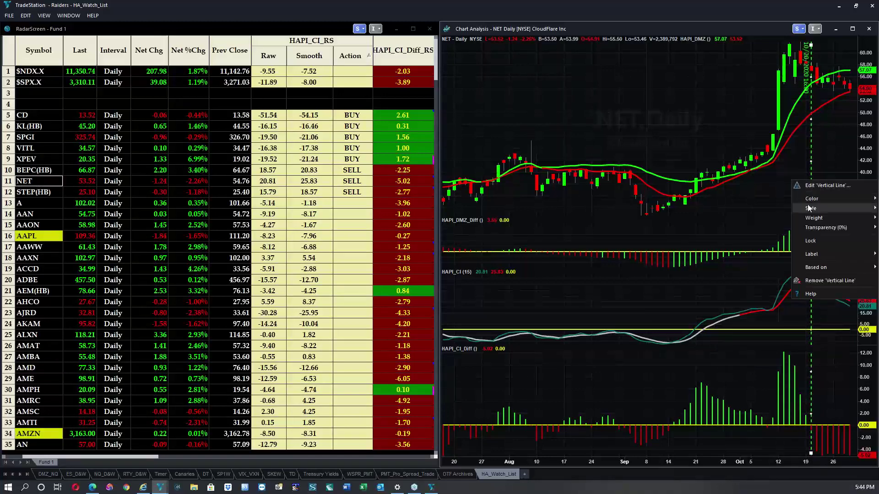
pyautogui.moveTo(809, 200)
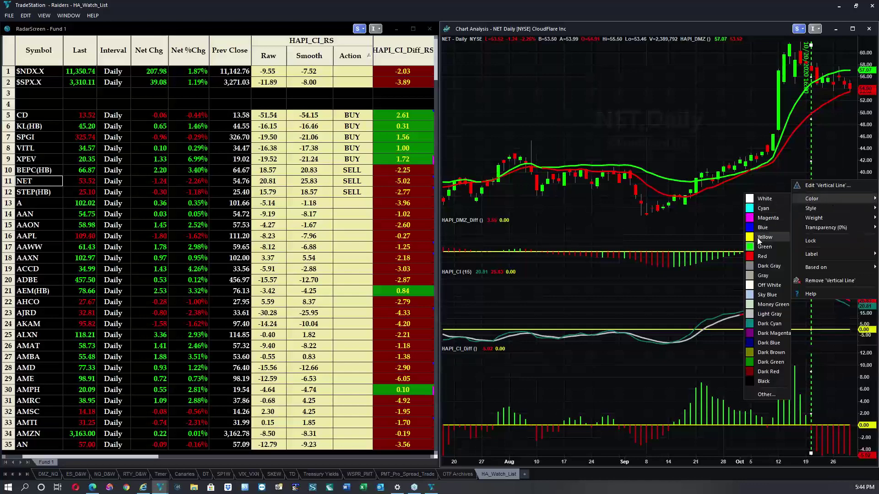
pyautogui.click(755, 257)
pyautogui.click(705, 227)
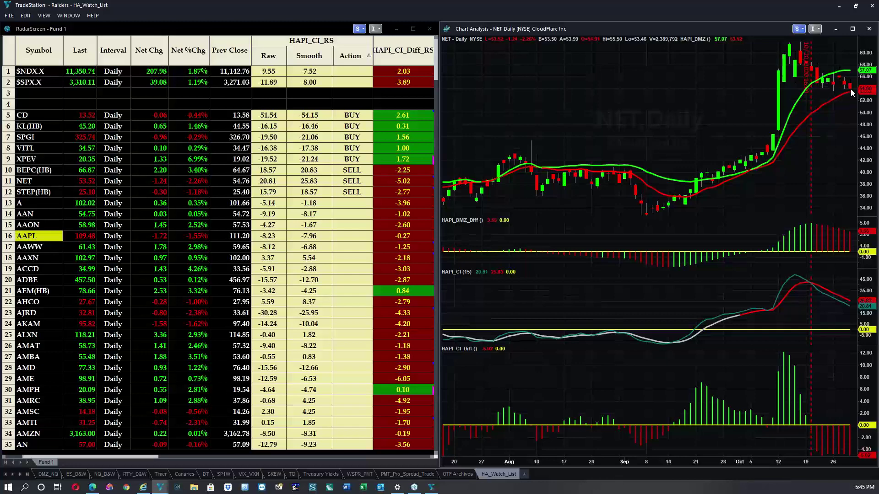
# Draw a second vertical line on the NET chart at the latest bar, October 29
pyautogui.rightClick(837, 126)
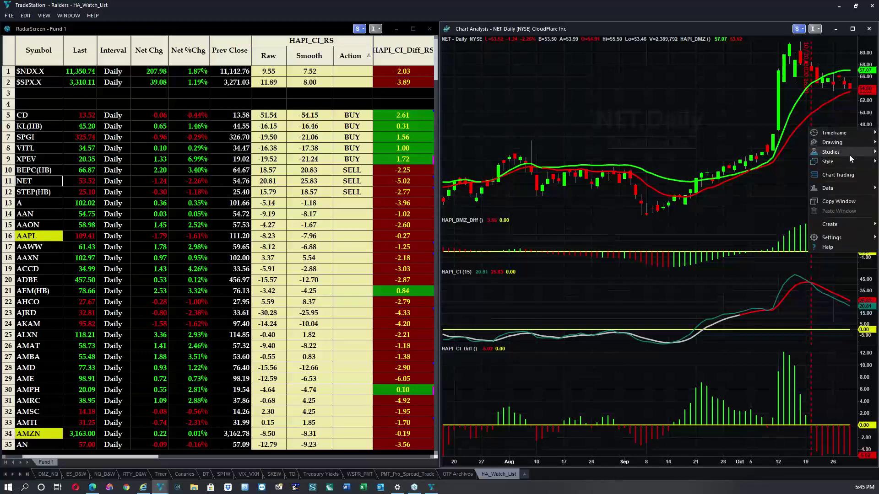
pyautogui.moveTo(850, 151)
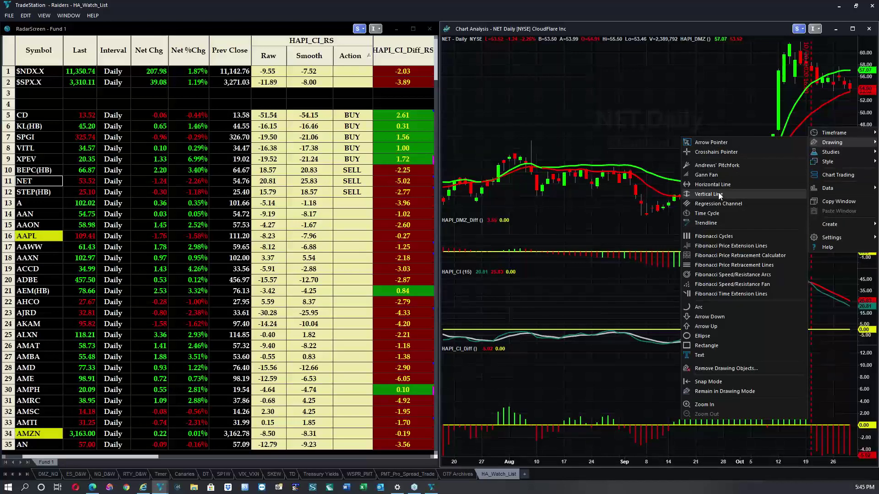
pyautogui.click(718, 193)
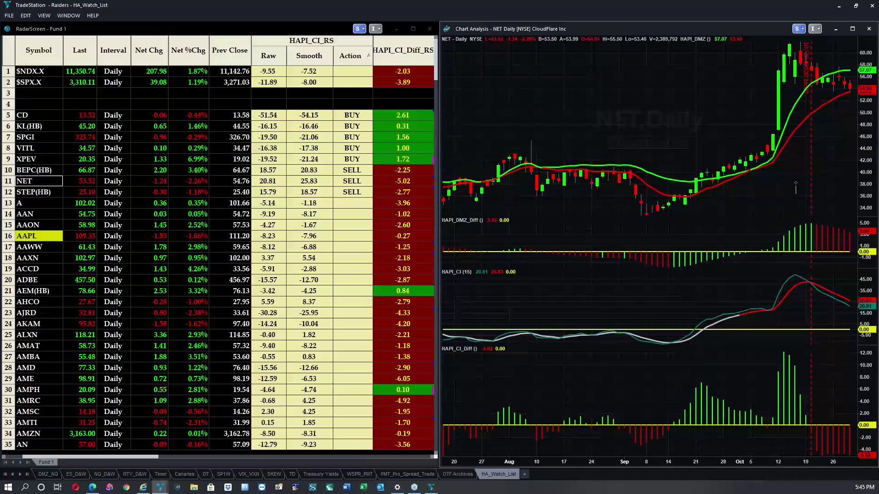
pyautogui.click(848, 158)
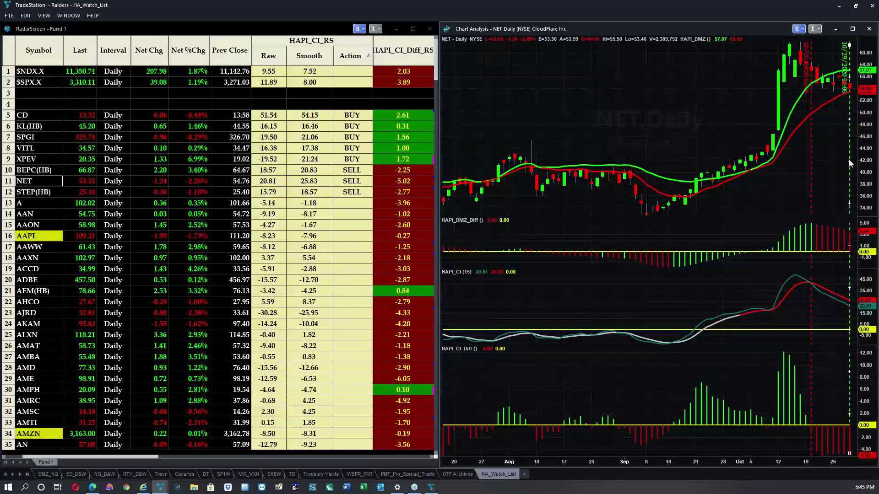
# Format the October 29 vertical line on the NET chart as a solid line in red
pyautogui.rightClick(849, 159)
pyautogui.moveTo(830, 181)
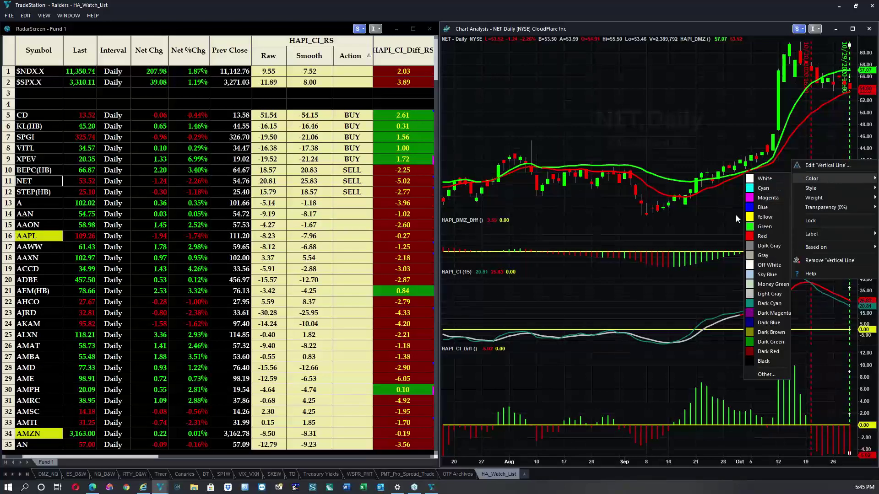
pyautogui.click(762, 236)
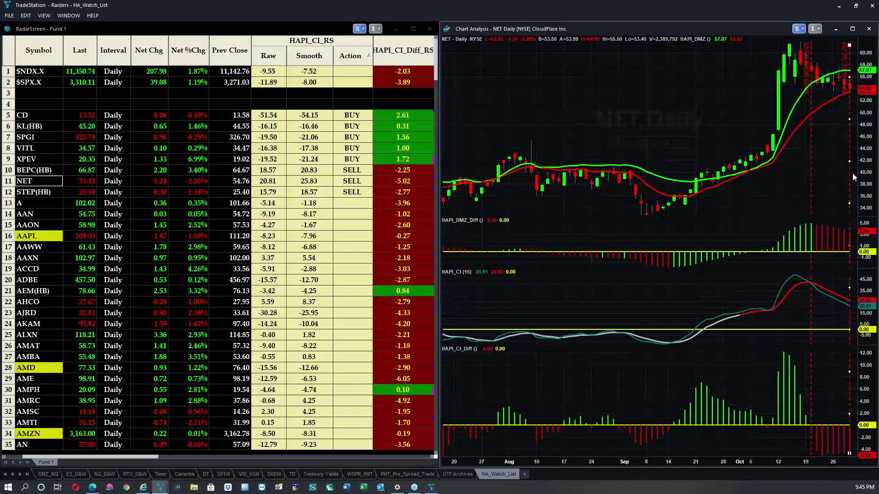
pyautogui.rightClick(849, 176)
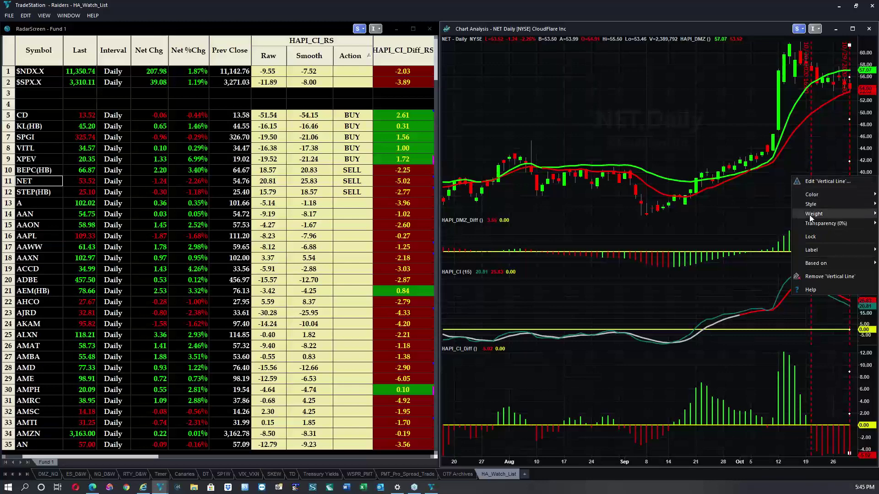
pyautogui.moveTo(809, 204)
pyautogui.click(749, 205)
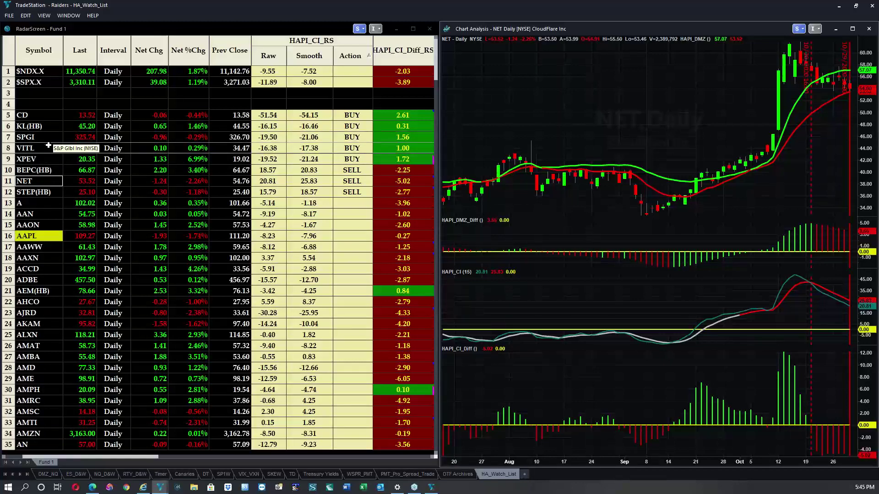
# Show the CSIQ(HB) daily chart and draw a vertical line at October 9, where the HAPI_CI lines cross
pyautogui.scroll(-4, 51, 388)
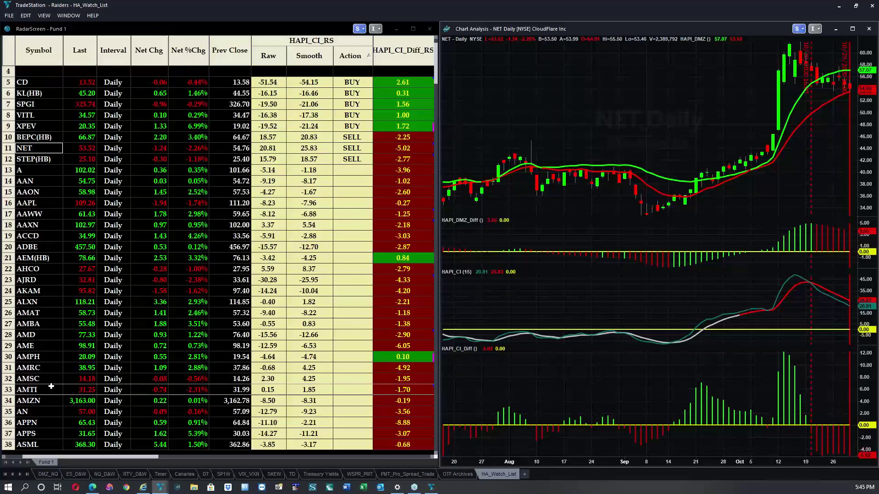
pyautogui.scroll(-8, 51, 388)
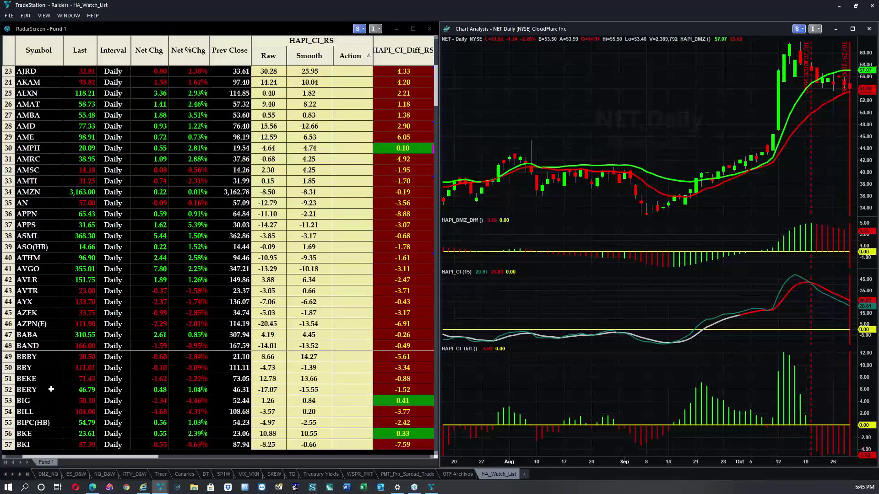
pyautogui.scroll(-6, 51, 389)
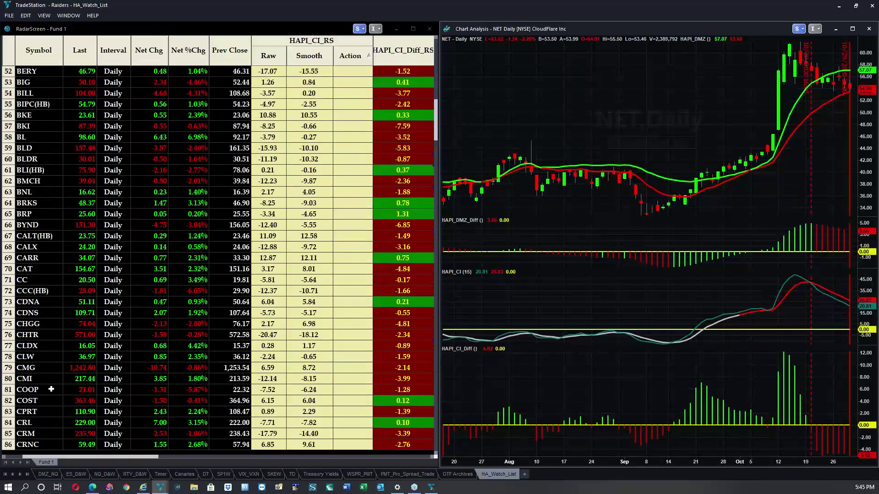
pyautogui.scroll(-1, 51, 390)
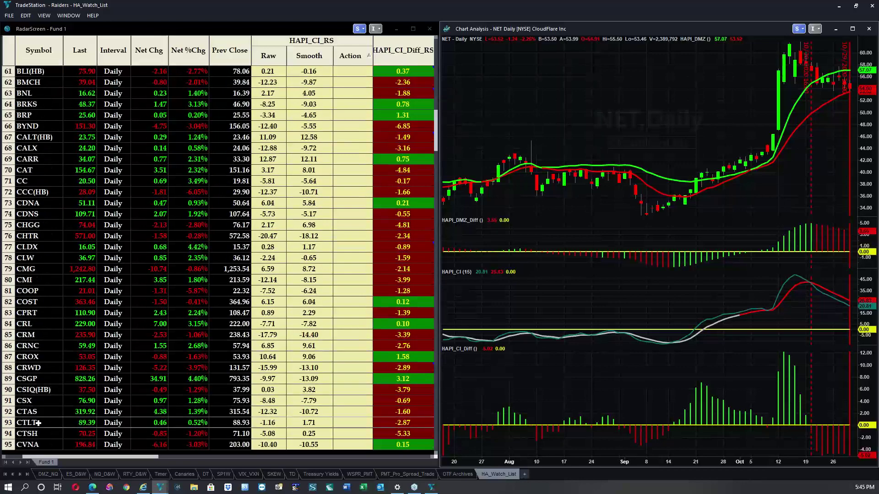
pyautogui.click(42, 390)
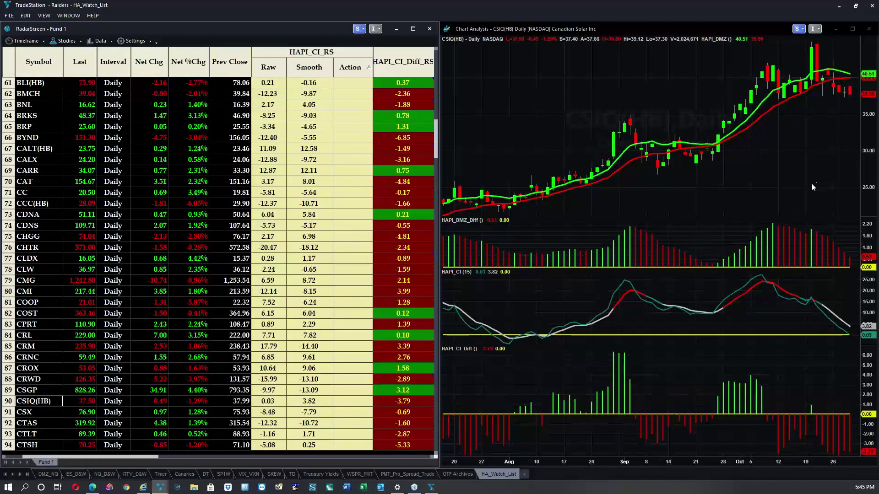
pyautogui.rightClick(757, 169)
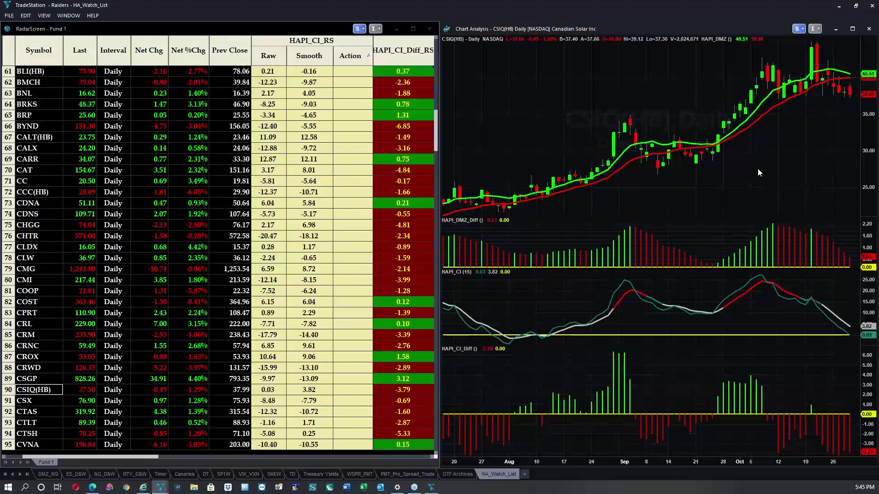
pyautogui.moveTo(779, 186)
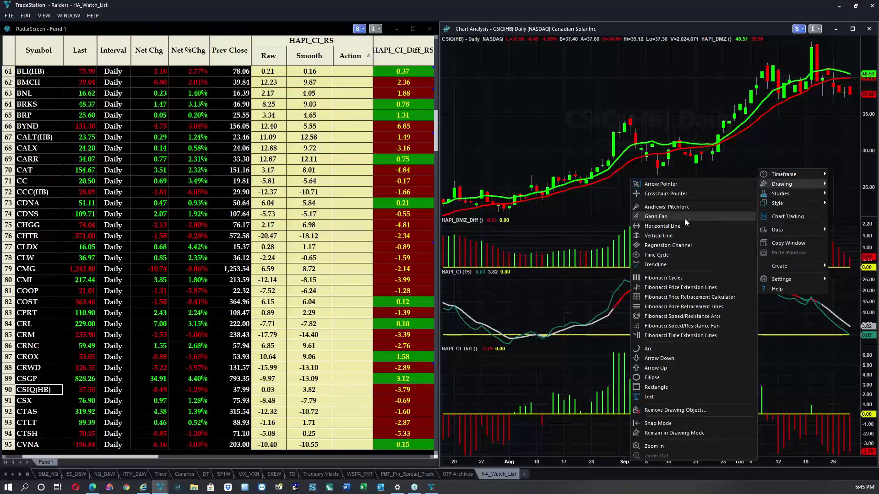
pyautogui.click(676, 236)
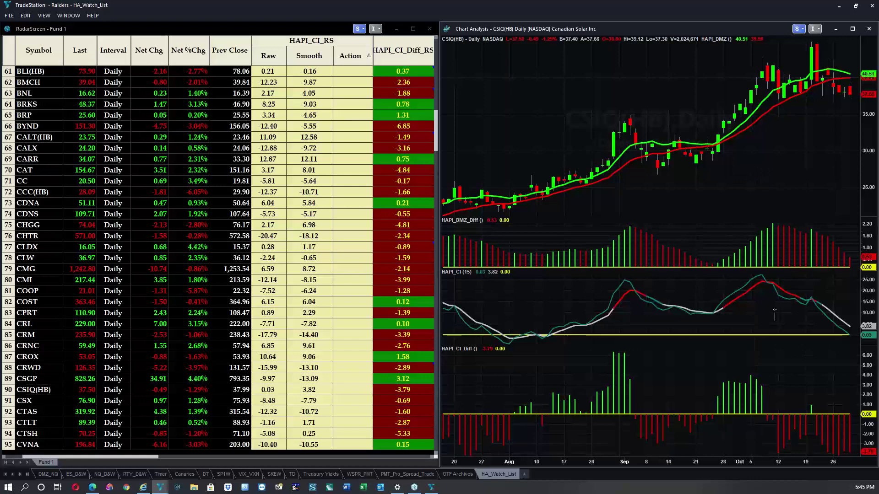
pyautogui.click(773, 310)
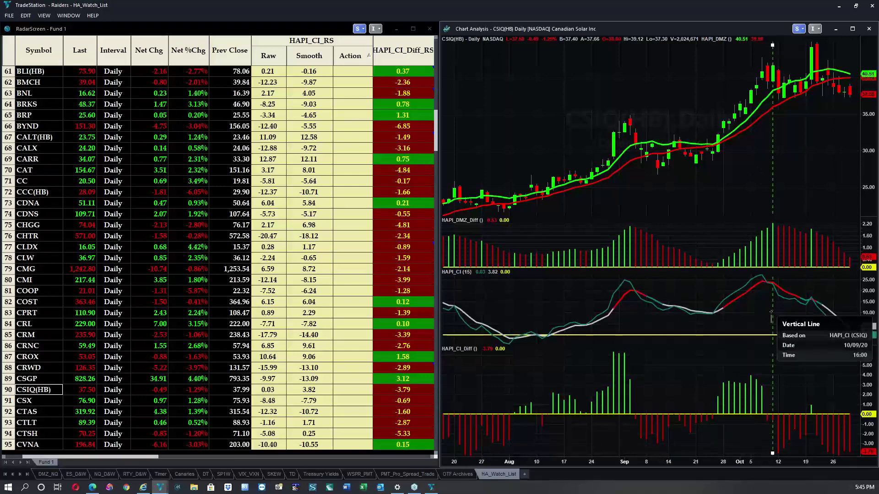
pyautogui.moveTo(773, 310); pyautogui.dragTo(773, 311)
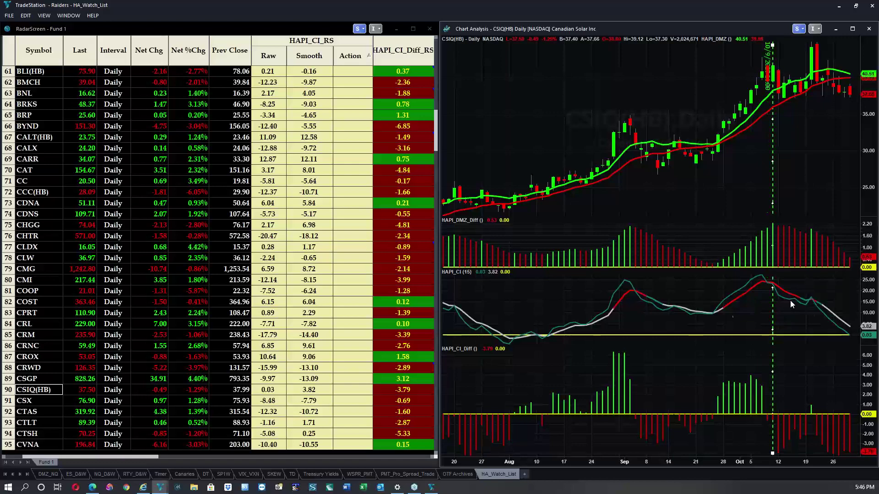
# Color the October 9 vertical line on the CSIQ(HB) chart red
pyautogui.rightClick(773, 150)
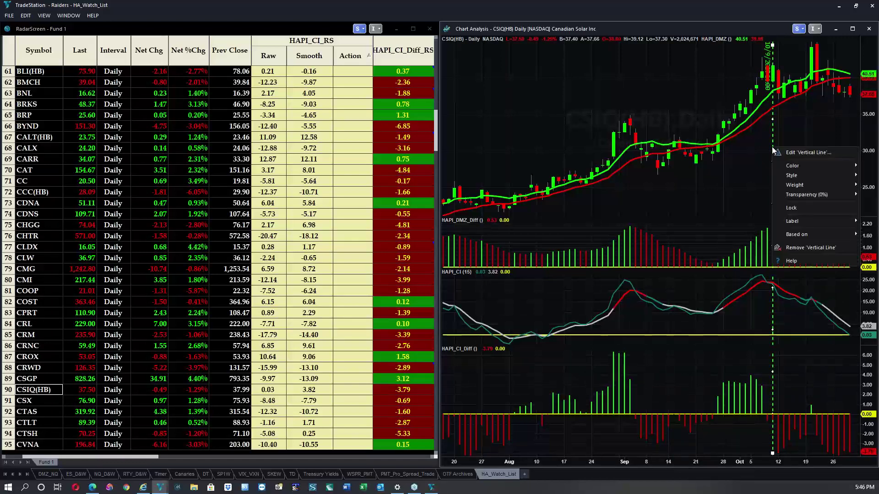
pyautogui.moveTo(799, 168)
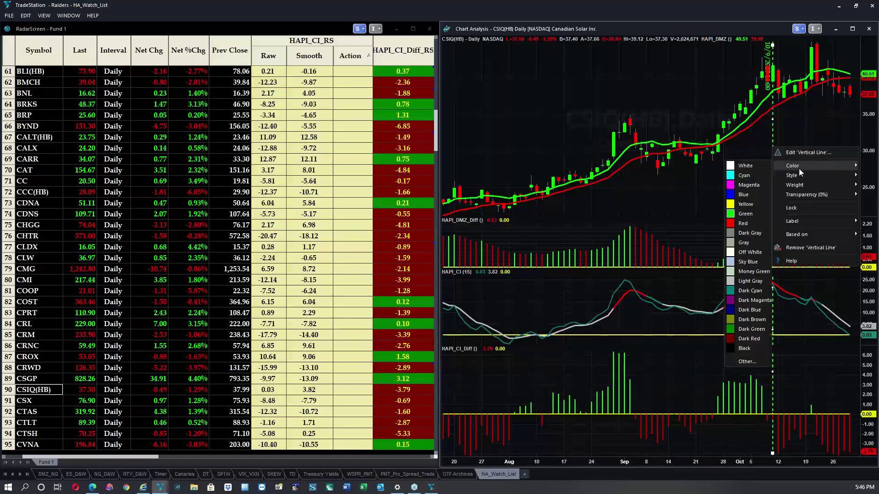
pyautogui.click(735, 224)
pyautogui.click(733, 201)
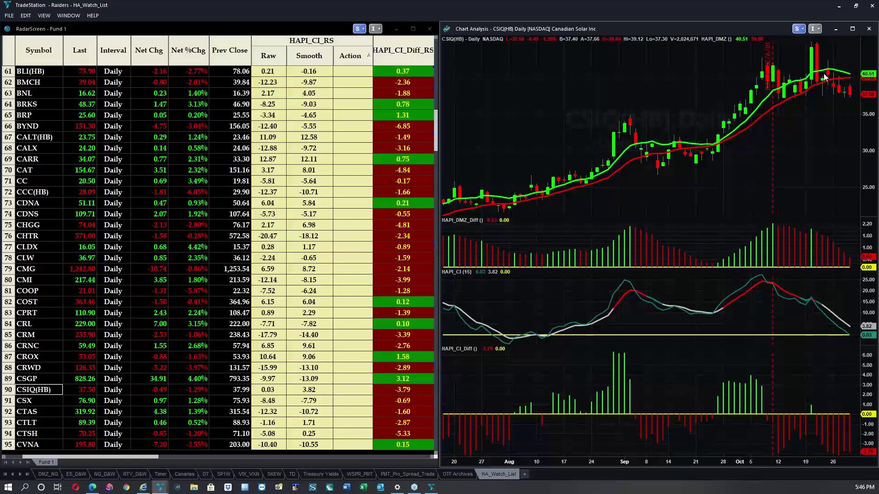
# Draw a second vertical line on the CSIQ(HB) chart and position it at about October 22
pyautogui.rightClick(820, 133)
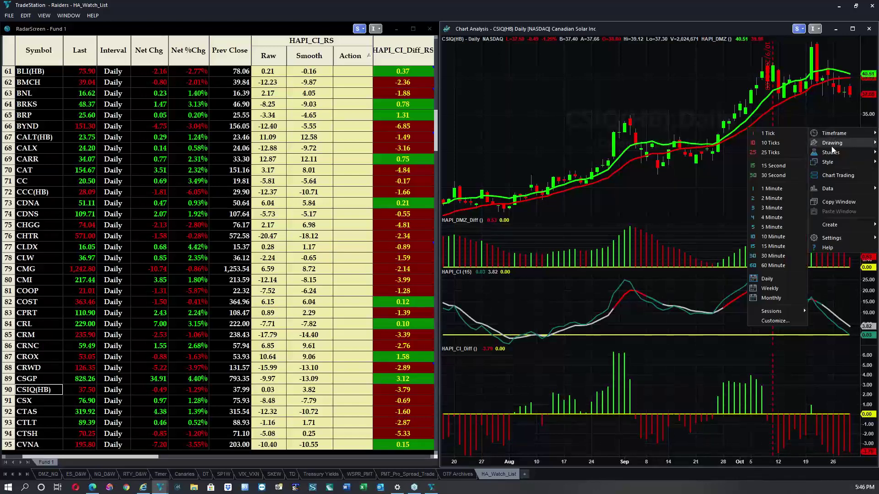
pyautogui.moveTo(831, 147)
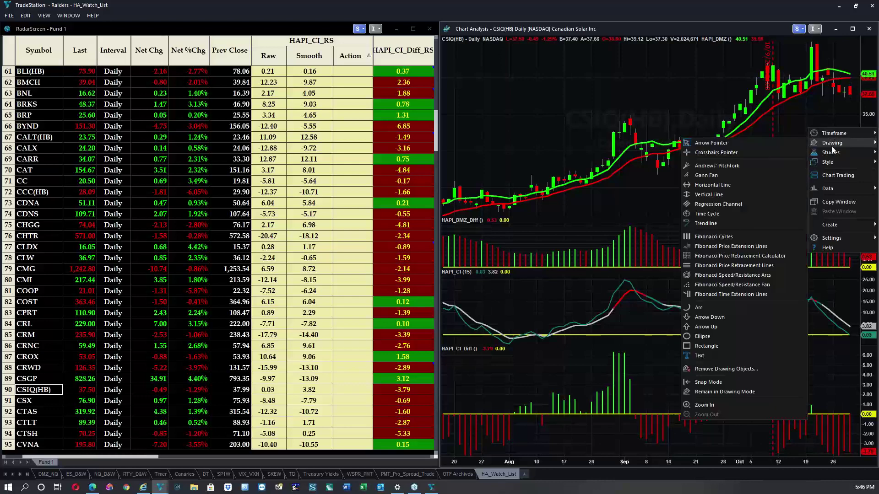
pyautogui.click(706, 194)
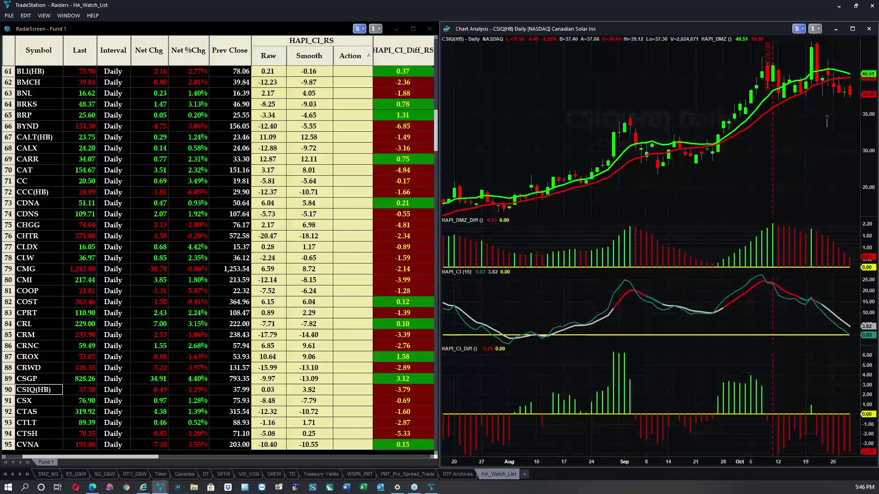
pyautogui.click(827, 120)
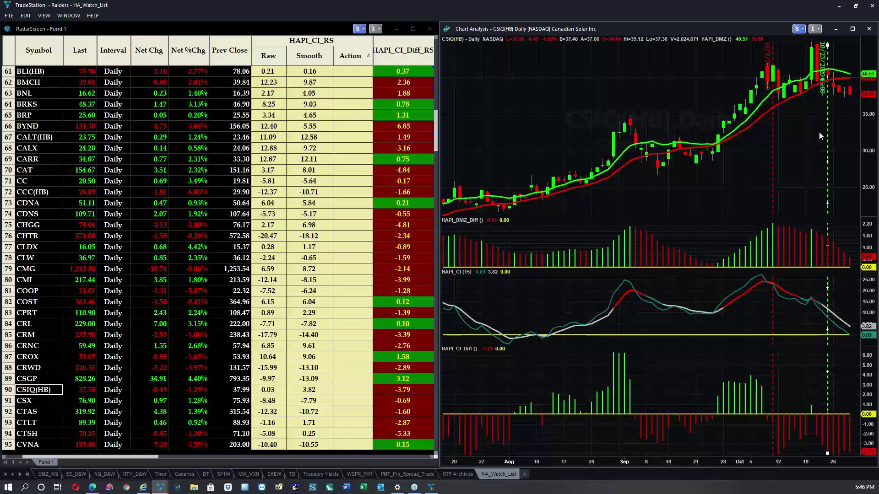
pyautogui.moveTo(832, 145); pyautogui.dragTo(783, 141)
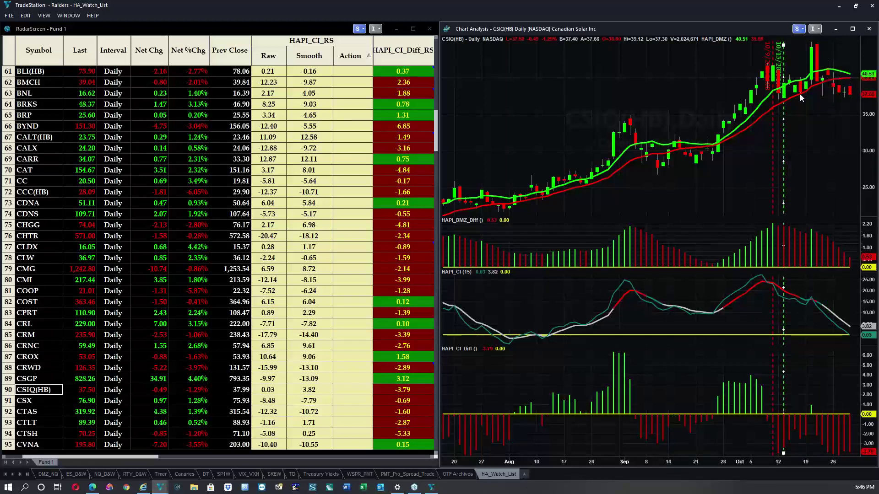
pyautogui.moveTo(785, 135); pyautogui.dragTo(825, 130)
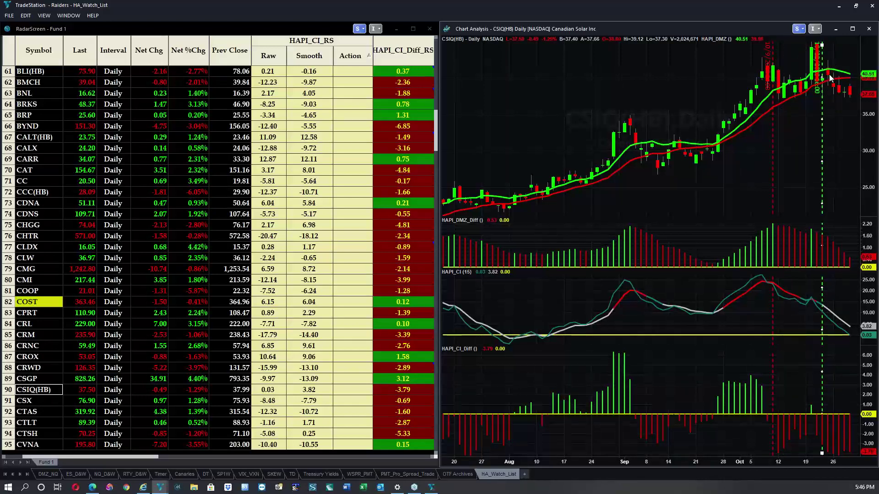
# Format the October 22 vertical line on the CSIQ(HB) chart as a solid line in red
pyautogui.rightClick(823, 138)
pyautogui.moveTo(823, 153)
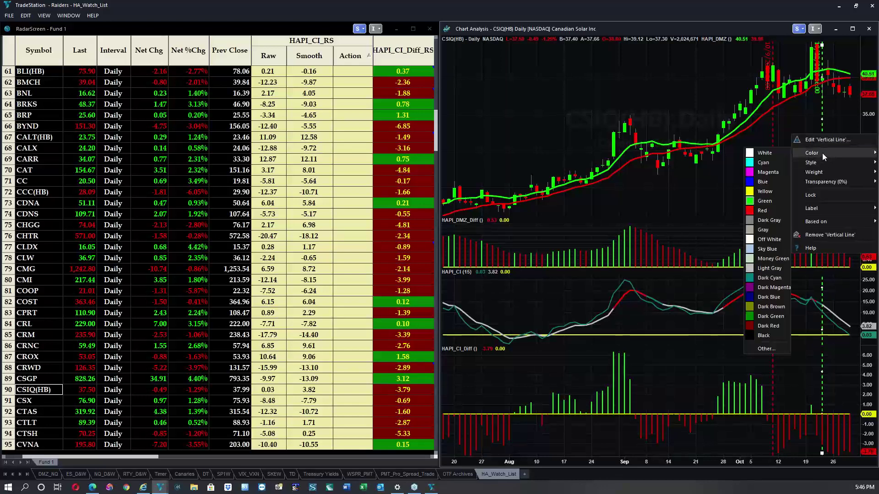
pyautogui.click(761, 210)
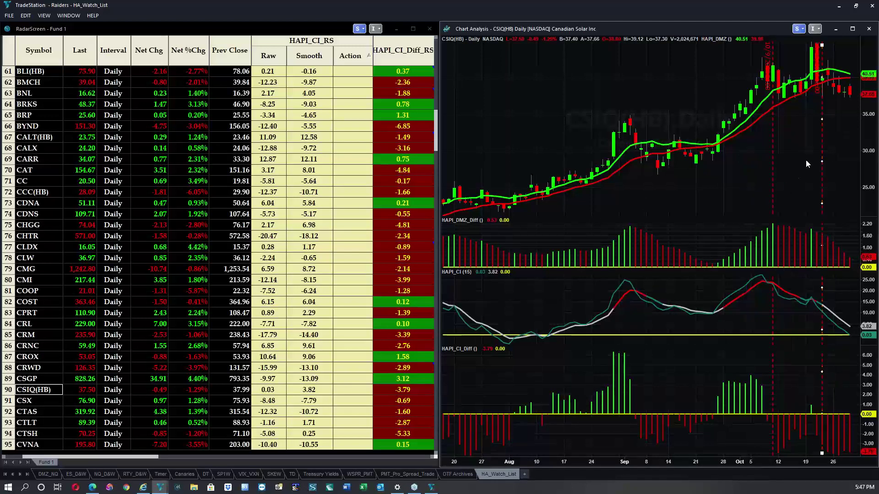
pyautogui.rightClick(822, 147)
pyautogui.moveTo(813, 185)
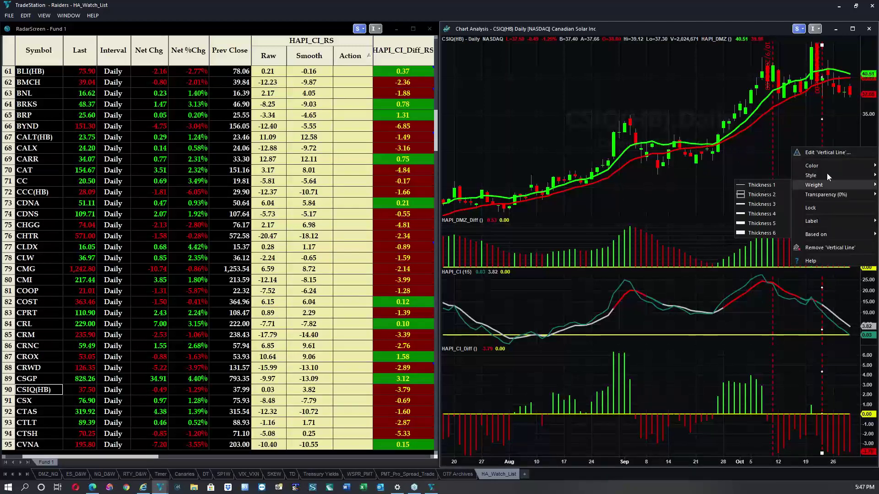
pyautogui.press('Escape')
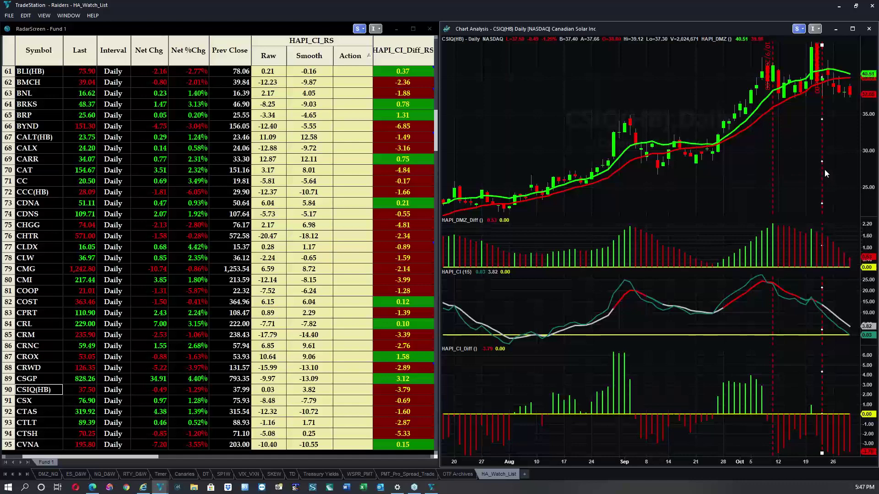
pyautogui.rightClick(824, 169)
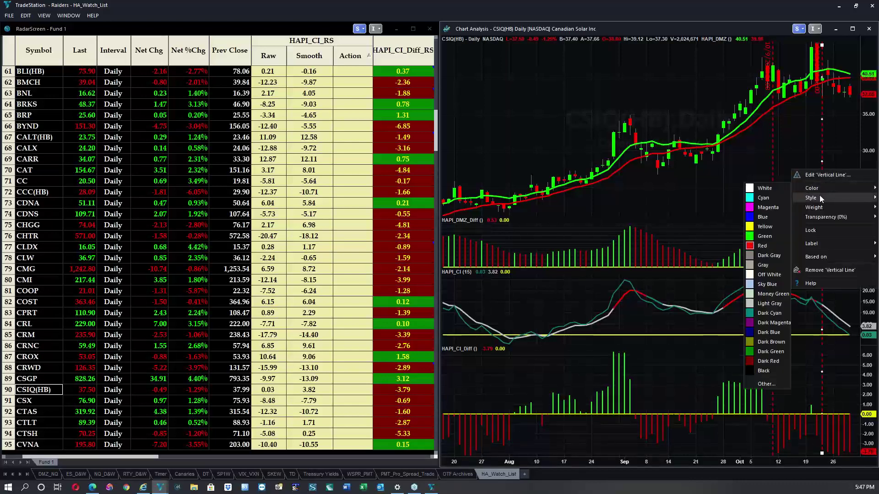
pyautogui.click(734, 198)
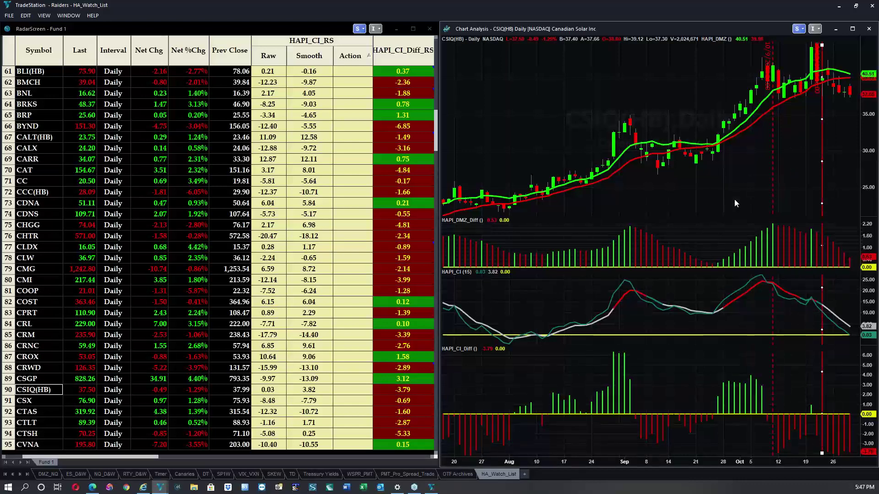
pyautogui.click(845, 133)
# Show the CMG daily chart and draw a vertical line at September 24, where the HAPI_CI lines cross
pyautogui.click(38, 278)
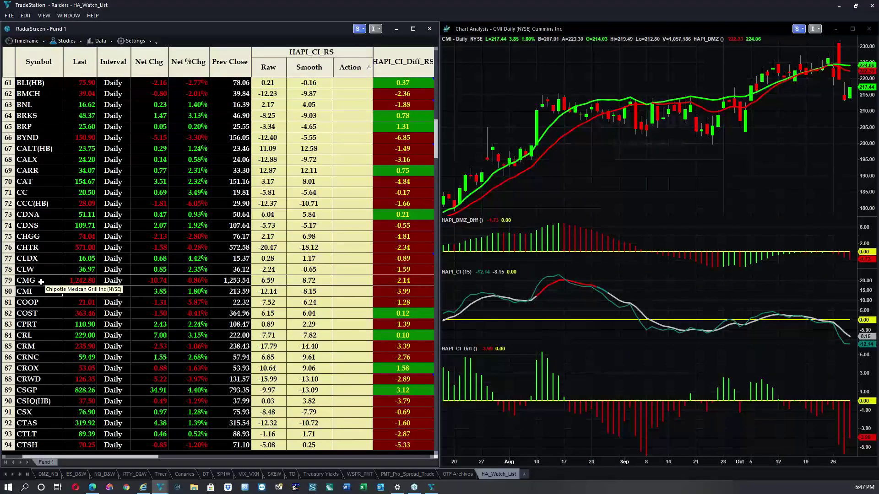
pyautogui.click(40, 280)
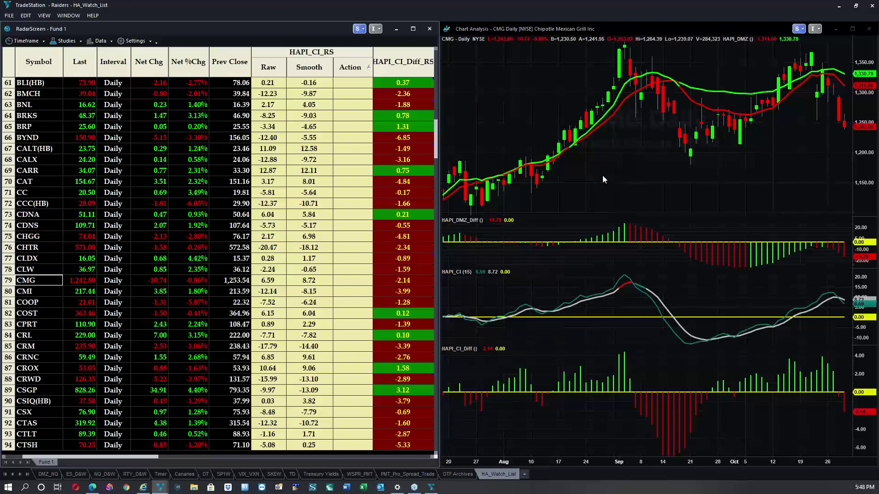
pyautogui.rightClick(632, 137)
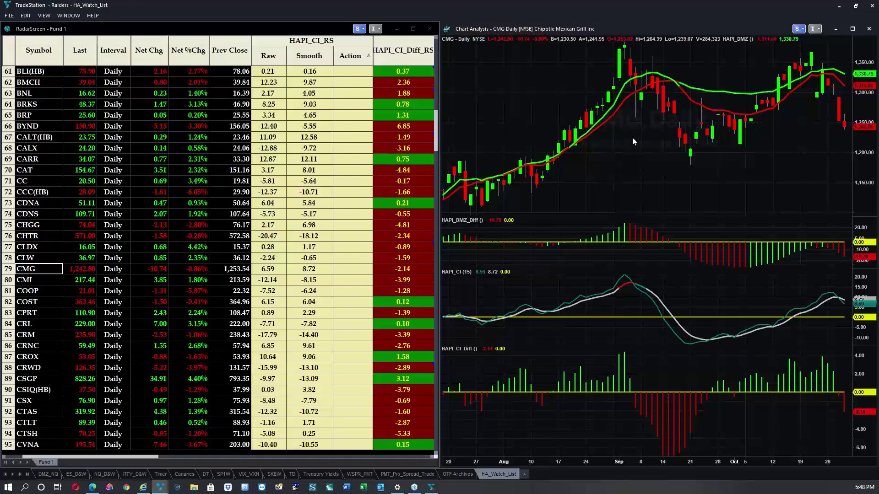
pyautogui.moveTo(691, 153)
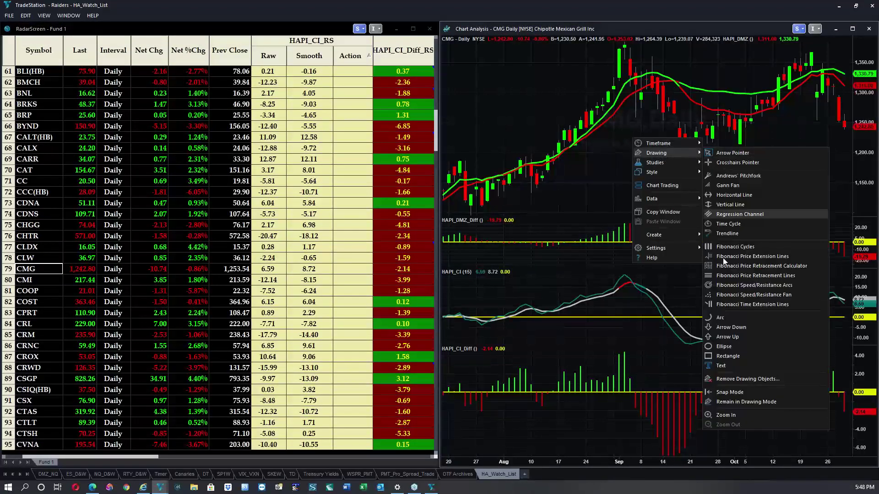
pyautogui.click(732, 204)
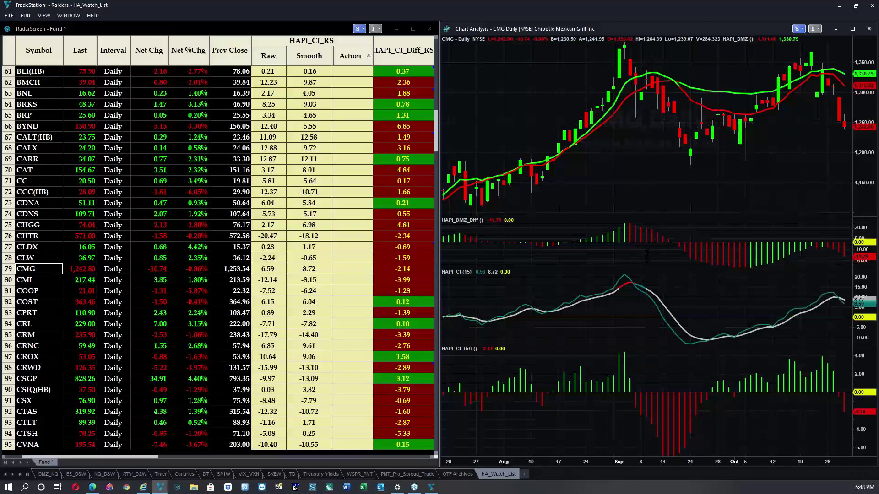
pyautogui.click(634, 259)
pyautogui.moveTo(636, 268); pyautogui.dragTo(838, 288)
pyautogui.moveTo(839, 279); pyautogui.dragTo(707, 293)
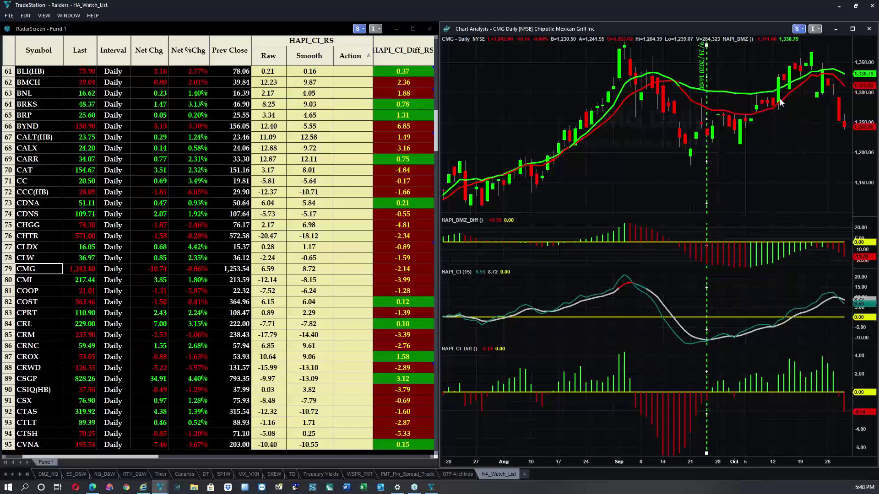
# Draw a second vertical line on the CMG chart and position it at October 13
pyautogui.rightClick(783, 159)
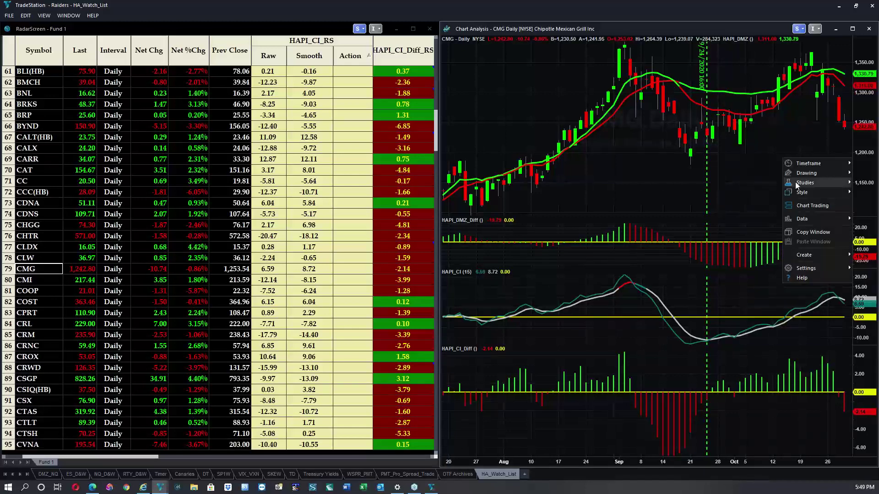
pyautogui.moveTo(802, 172)
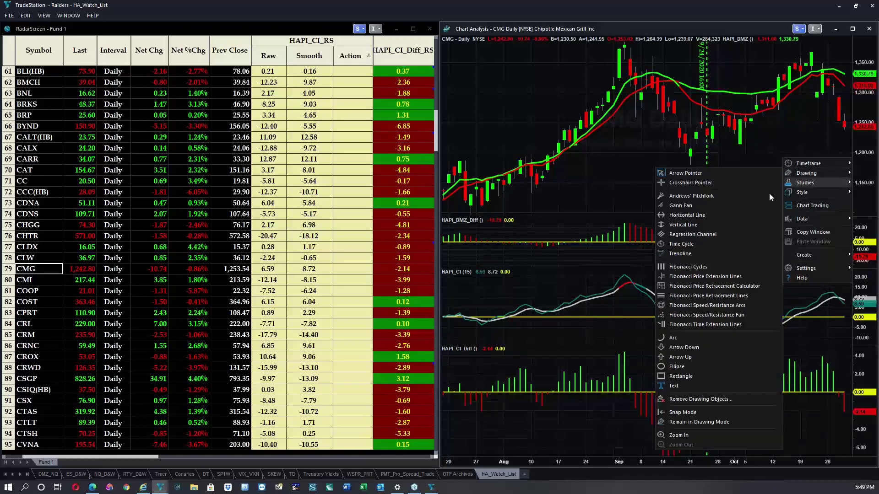
pyautogui.click(687, 225)
pyautogui.click(788, 172)
pyautogui.moveTo(789, 172); pyautogui.dragTo(777, 201)
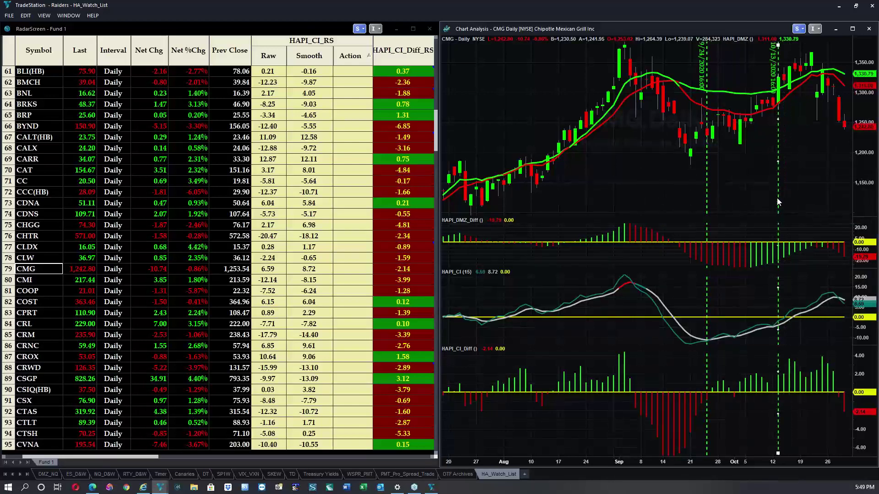
# Change the October 13 vertical line on the CMG chart to the solid style
pyautogui.rightClick(780, 196)
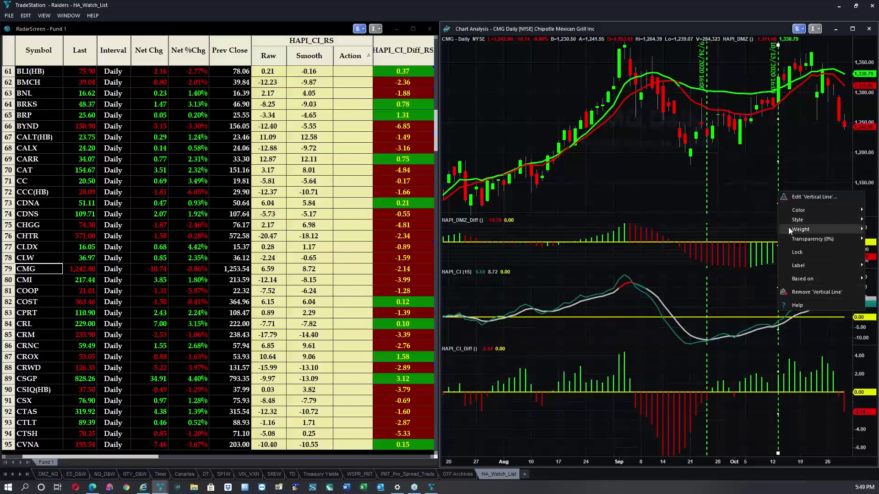
pyautogui.moveTo(798, 221)
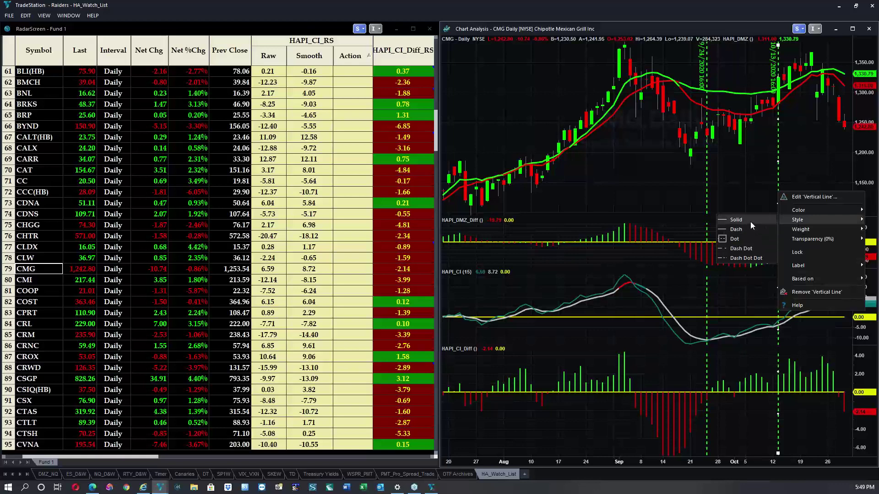
pyautogui.click(751, 221)
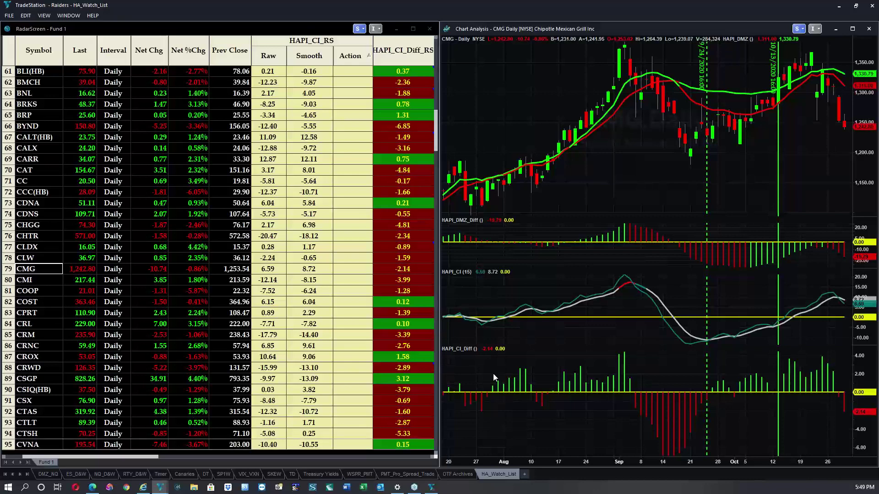
# Find ENTG further down the RadarScreen symbol list and show its daily chart
pyautogui.scroll(-3, 29, 316)
pyautogui.scroll(-8, 29, 316)
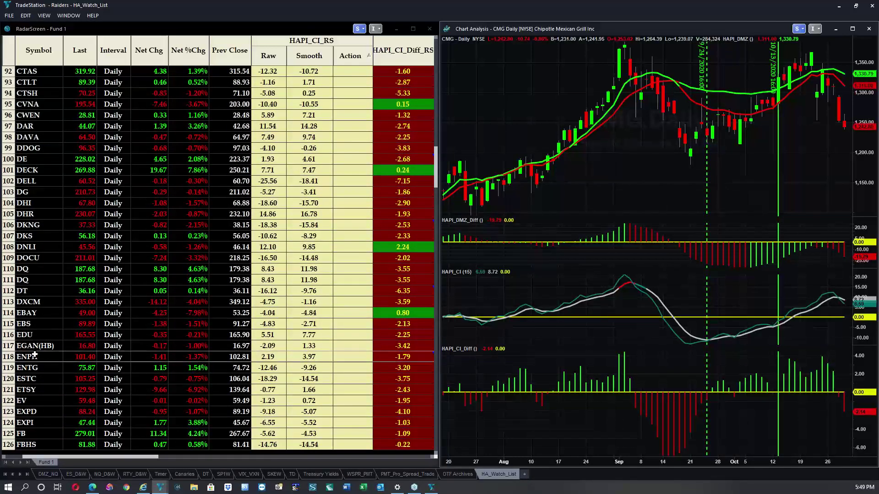
pyautogui.scroll(-1, 35, 356)
pyautogui.click(36, 360)
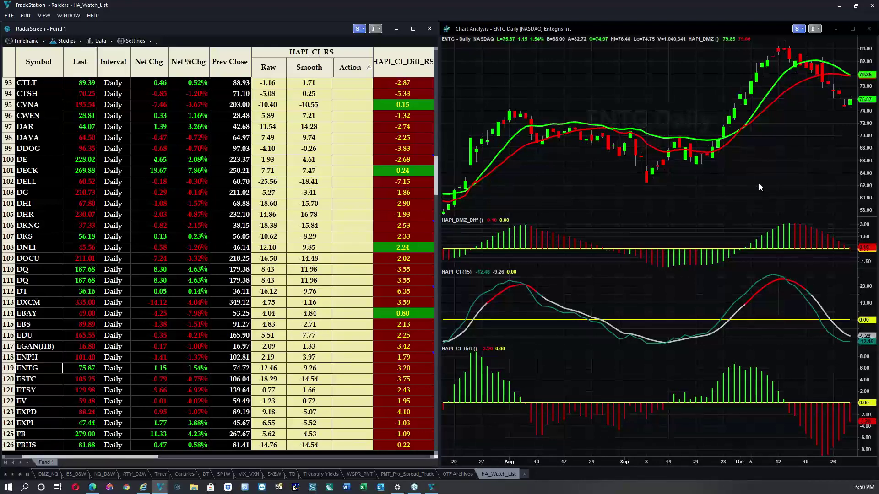
# Draw a vertical line on the ENTG chart at August 6, where the HAPI_CI lines cross
pyautogui.rightClick(644, 82)
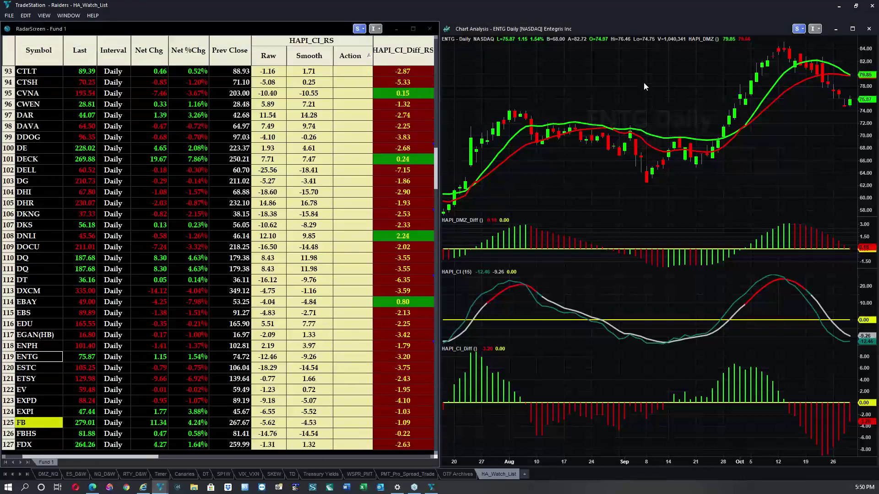
pyautogui.click(674, 98)
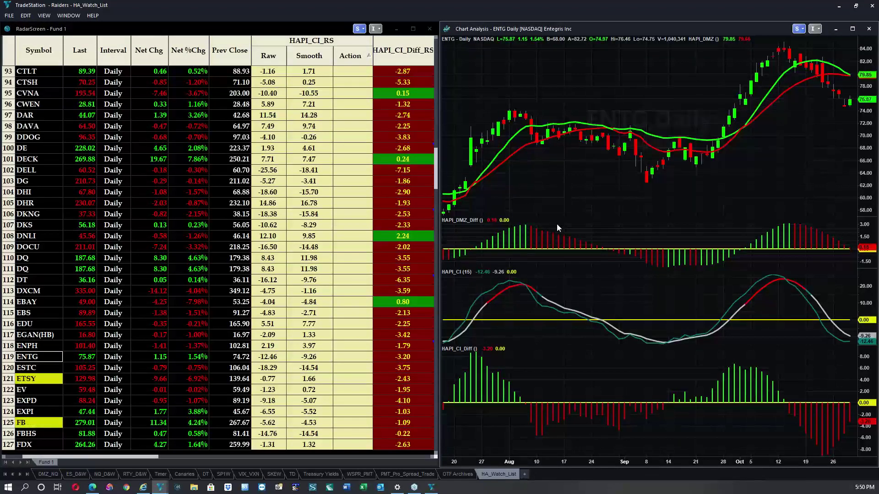
pyautogui.moveTo(517, 196)
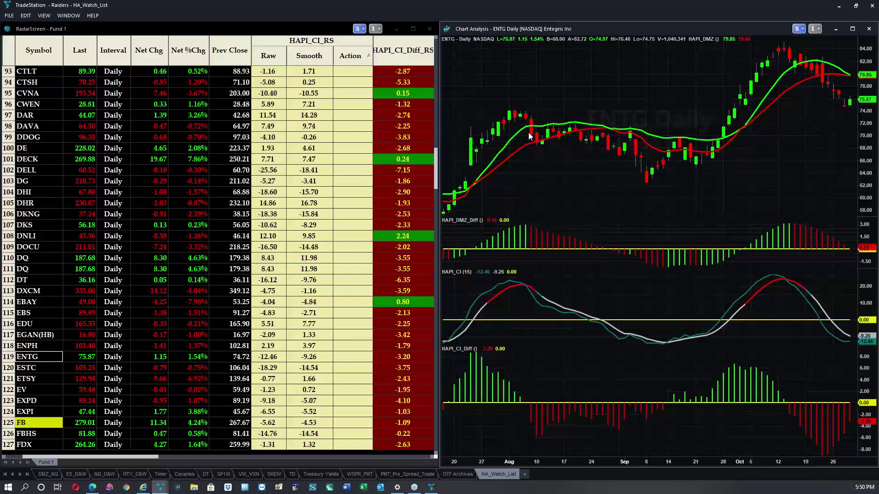
pyautogui.rightClick(507, 90)
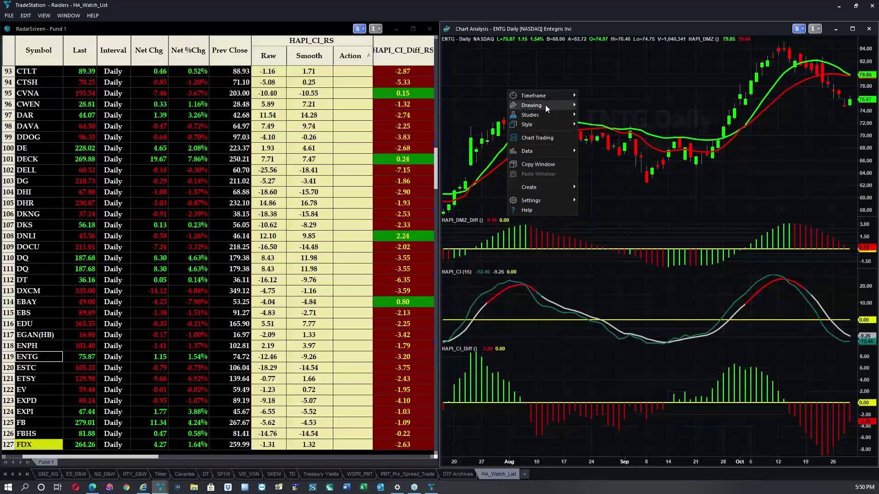
pyautogui.moveTo(545, 105)
pyautogui.click(612, 157)
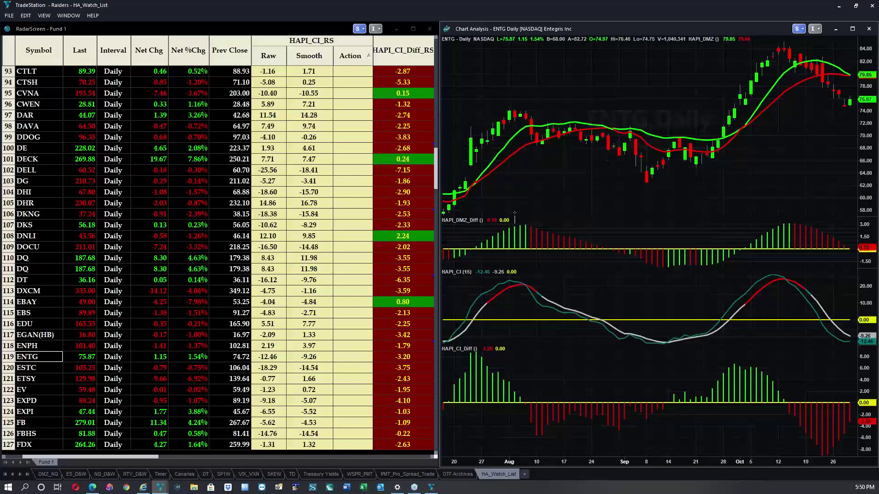
pyautogui.click(531, 202)
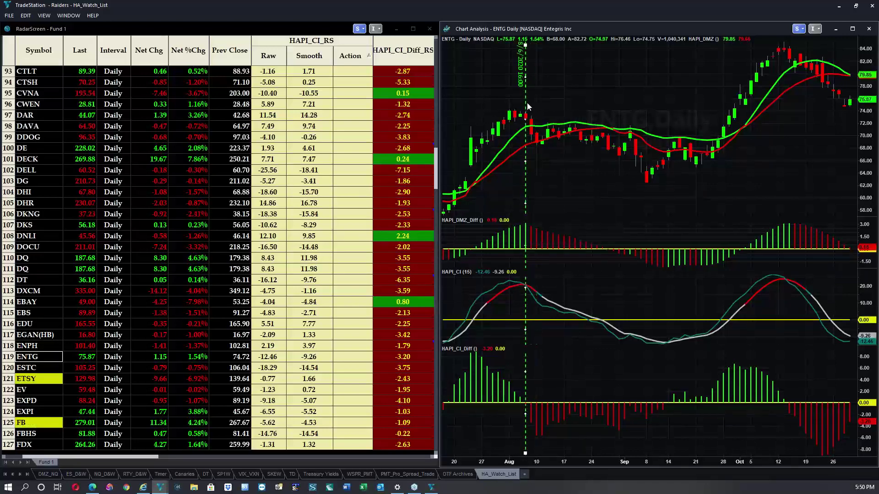
# Color the August 6 vertical line on the ENTG chart red
pyautogui.rightClick(526, 103)
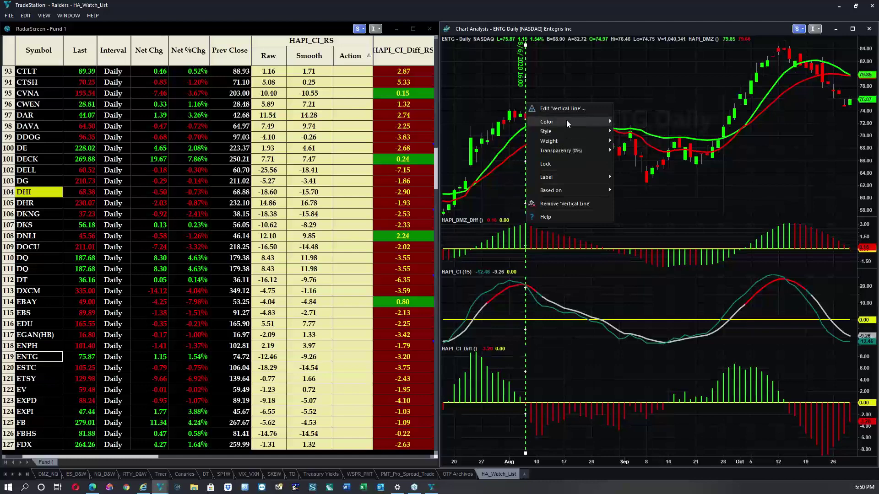
pyautogui.moveTo(613, 124)
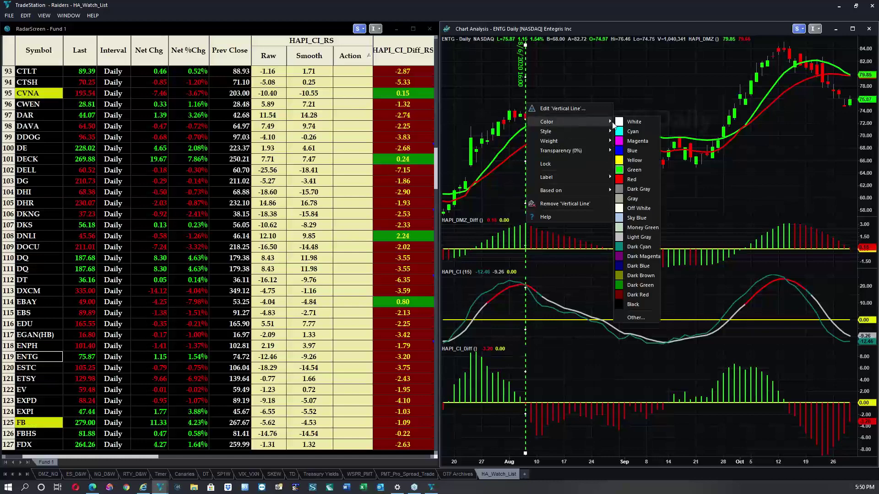
pyautogui.click(622, 179)
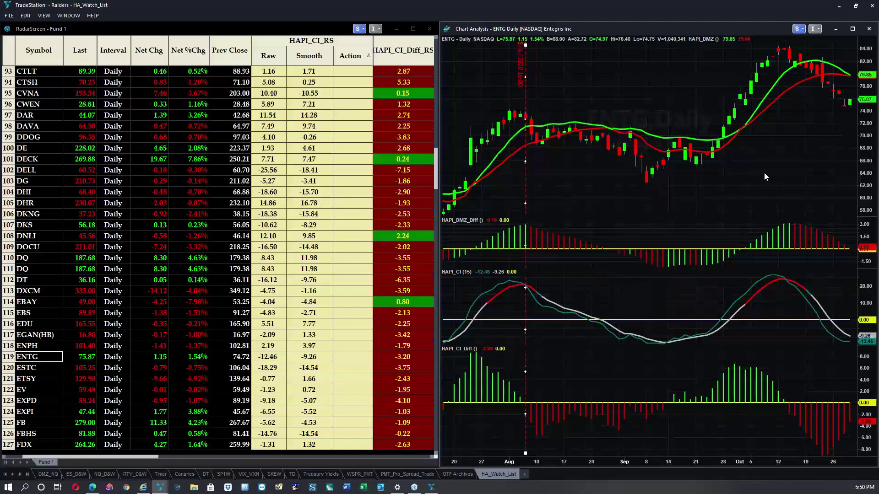
# Draw a second vertical line on the ENTG chart at October 13
pyautogui.rightClick(768, 134)
pyautogui.moveTo(795, 151)
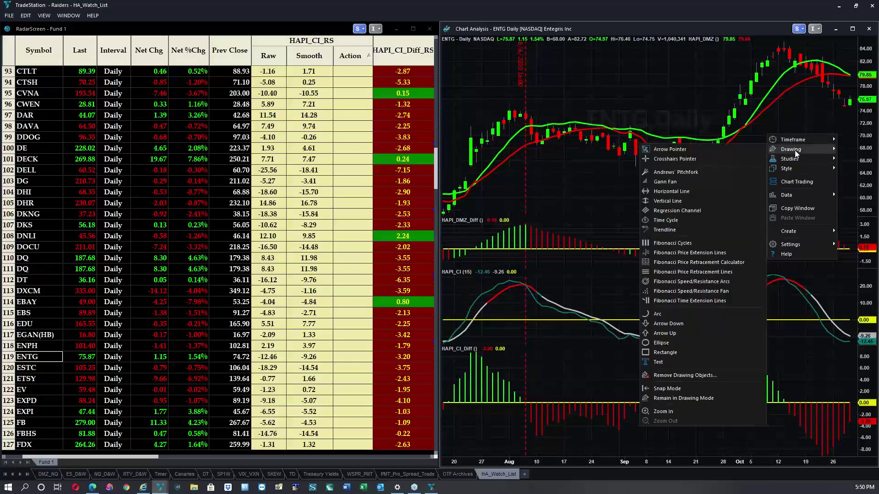
pyautogui.click(685, 201)
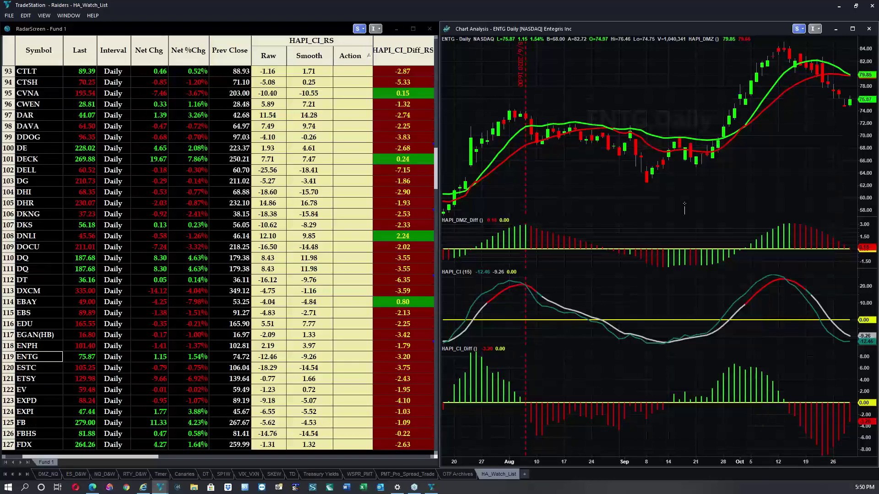
pyautogui.click(783, 186)
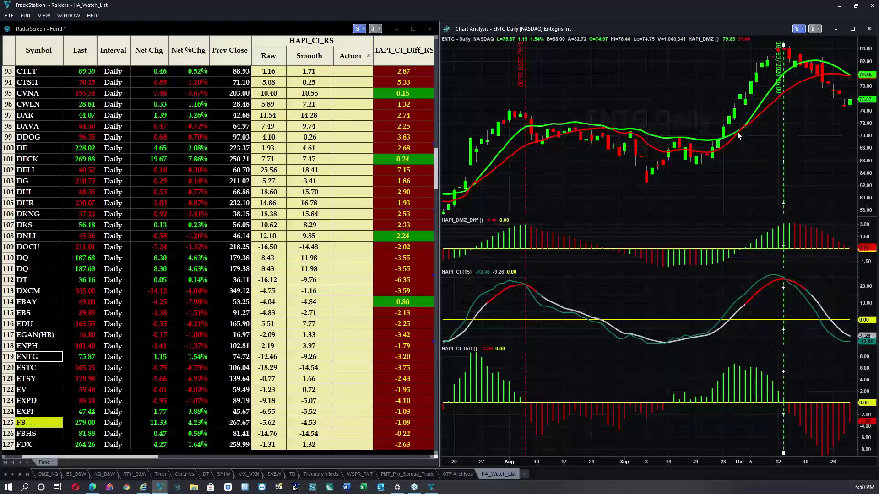
# Color the October 13 vertical line on the ENTG chart red
pyautogui.rightClick(783, 155)
pyautogui.moveTo(798, 171)
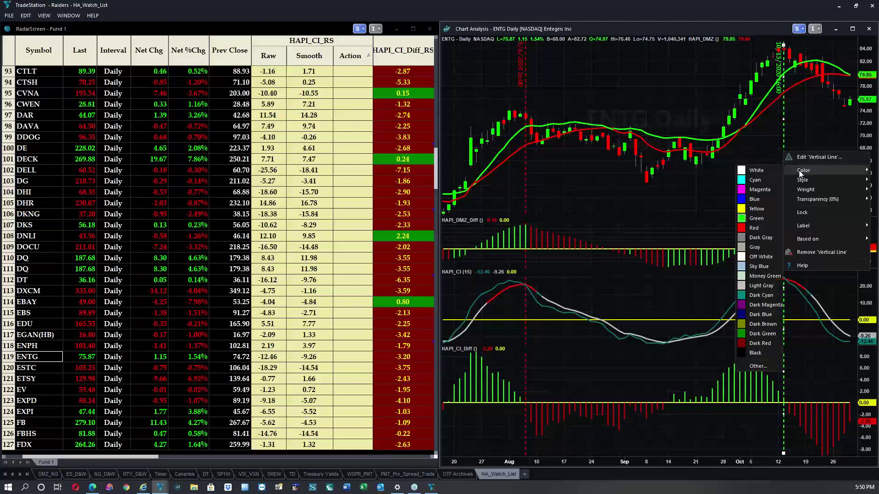
pyautogui.click(754, 228)
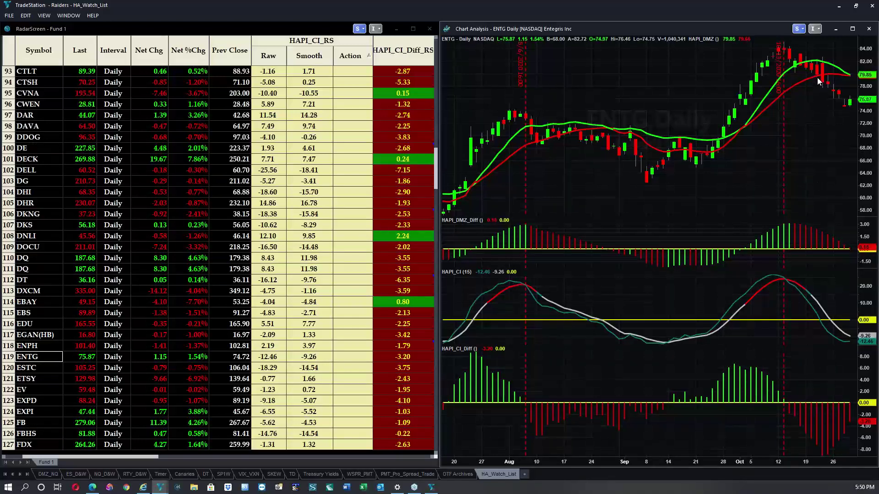
# Draw a vertical line on the ENTG chart at October 21
pyautogui.rightClick(709, 175)
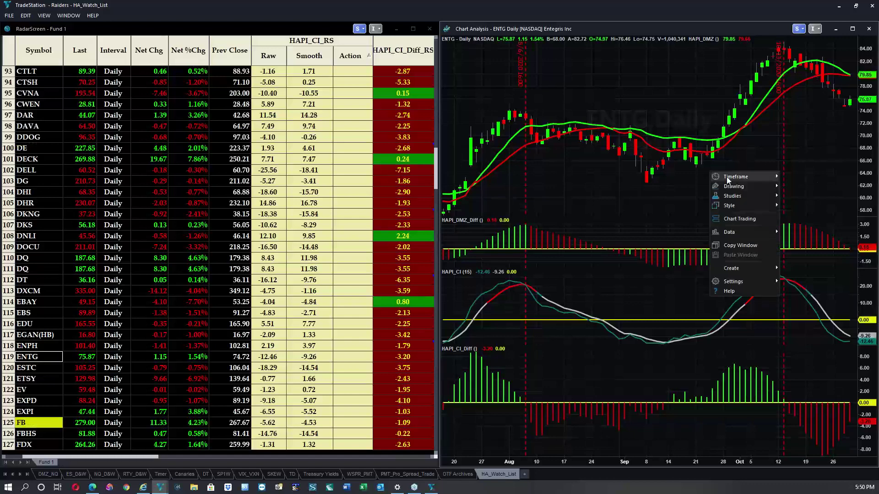
pyautogui.click(728, 194)
pyautogui.rightClick(727, 182)
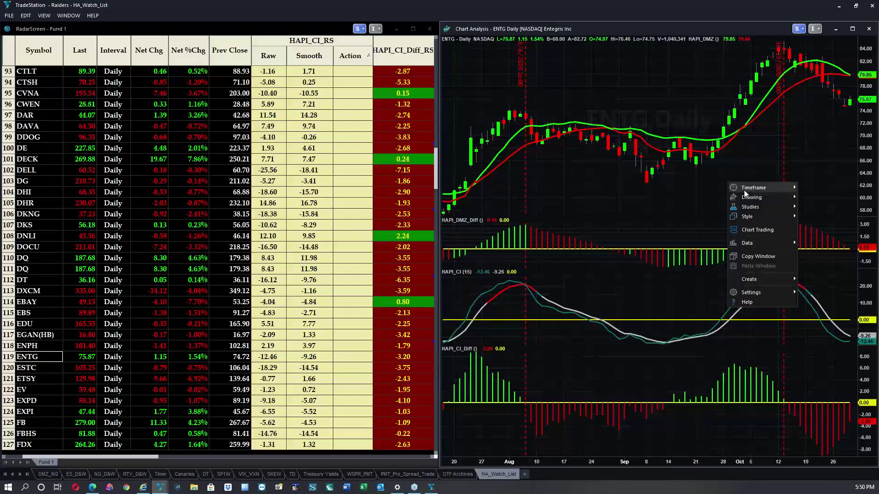
pyautogui.moveTo(748, 201)
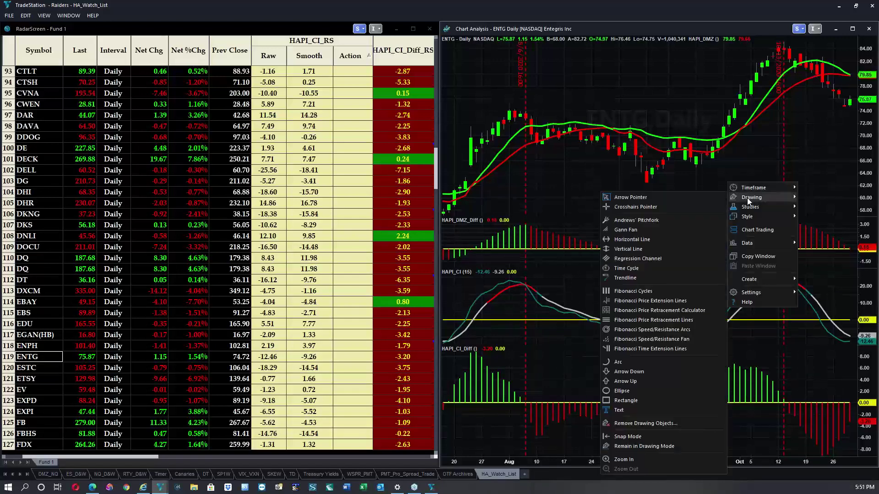
pyautogui.click(636, 250)
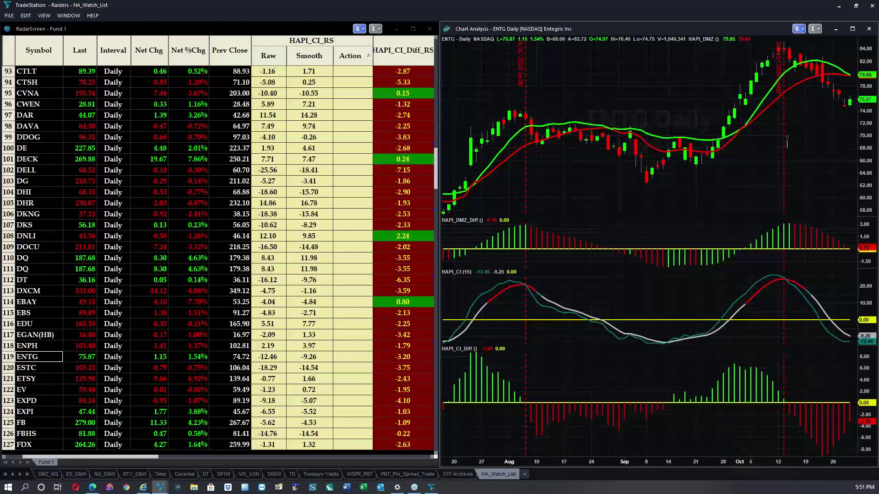
pyautogui.click(816, 116)
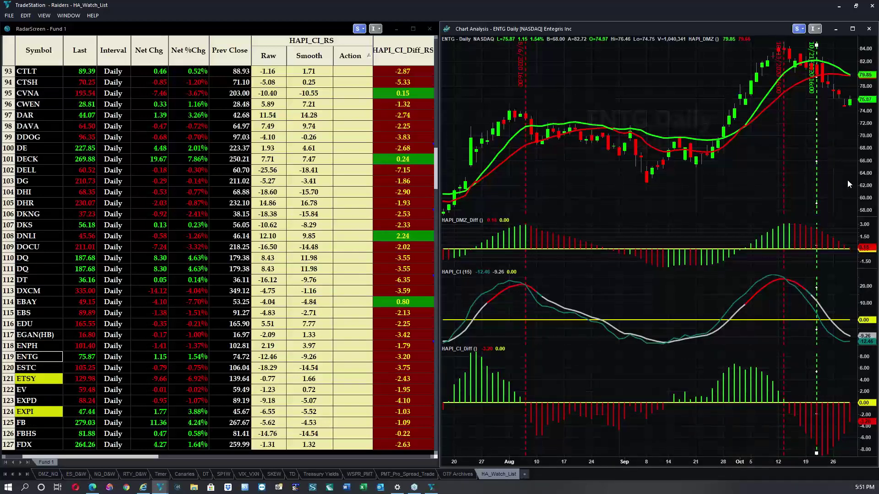
# Color the October 21 vertical line on the ENTG chart red and give it a solid style
pyautogui.rightClick(816, 146)
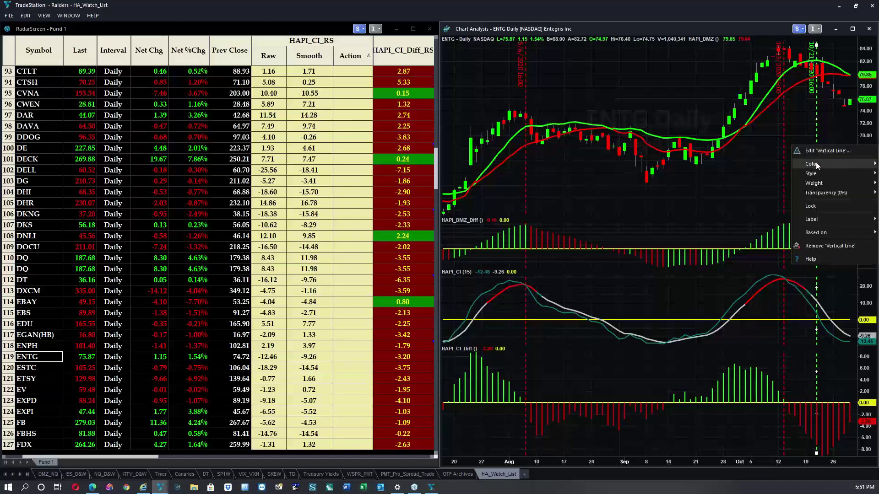
pyautogui.moveTo(817, 165)
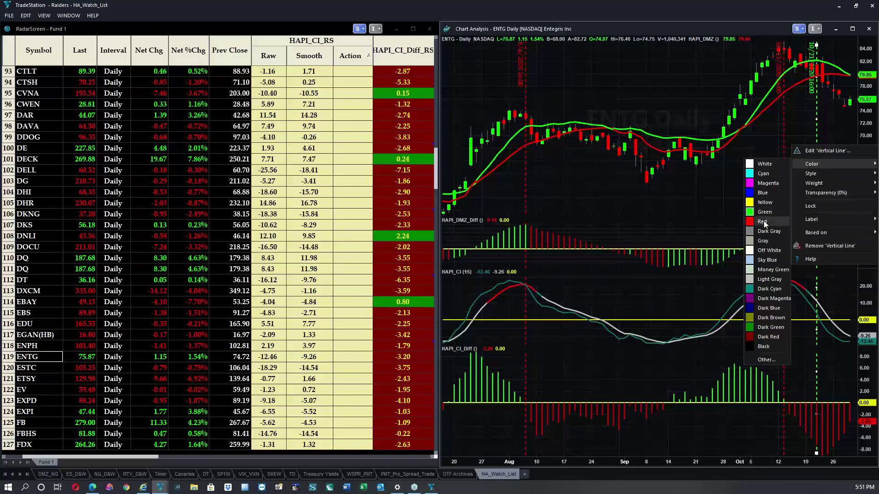
pyautogui.click(764, 222)
pyautogui.rightClick(815, 146)
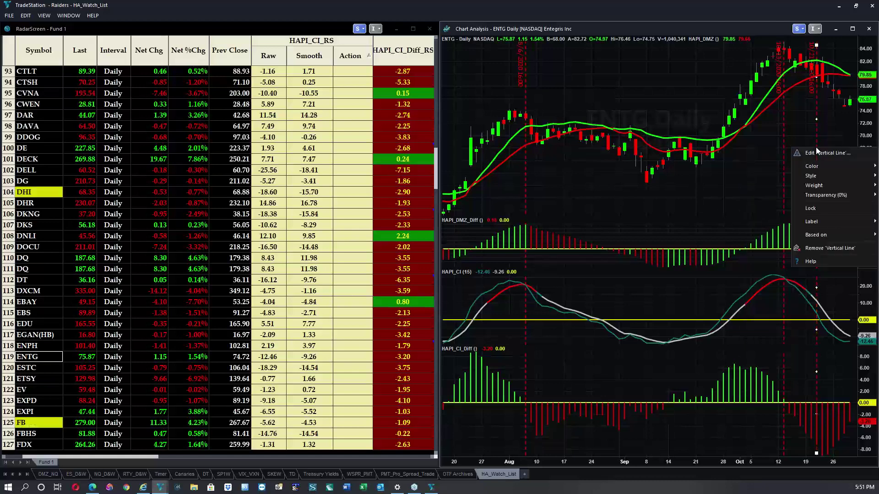
pyautogui.moveTo(817, 173)
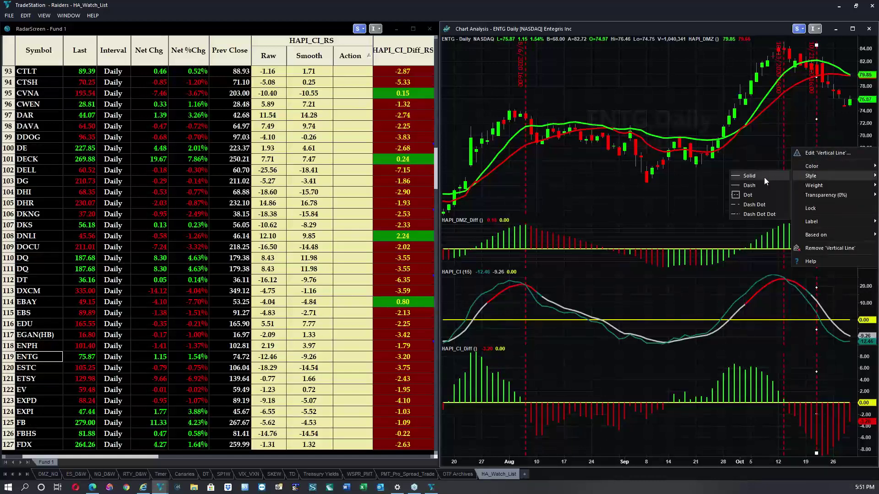
pyautogui.click(749, 181)
pyautogui.click(742, 185)
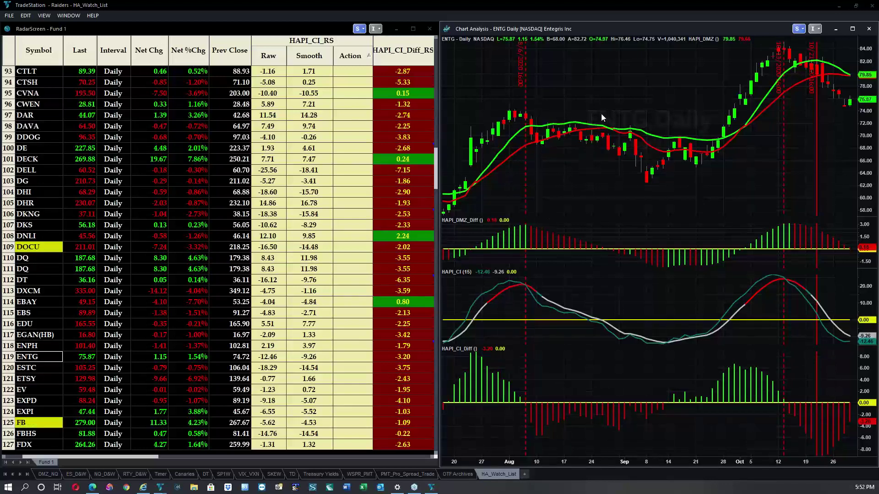
# Draw a vertical line on the ENTG chart at August 14
pyautogui.rightClick(557, 151)
pyautogui.moveTo(582, 167)
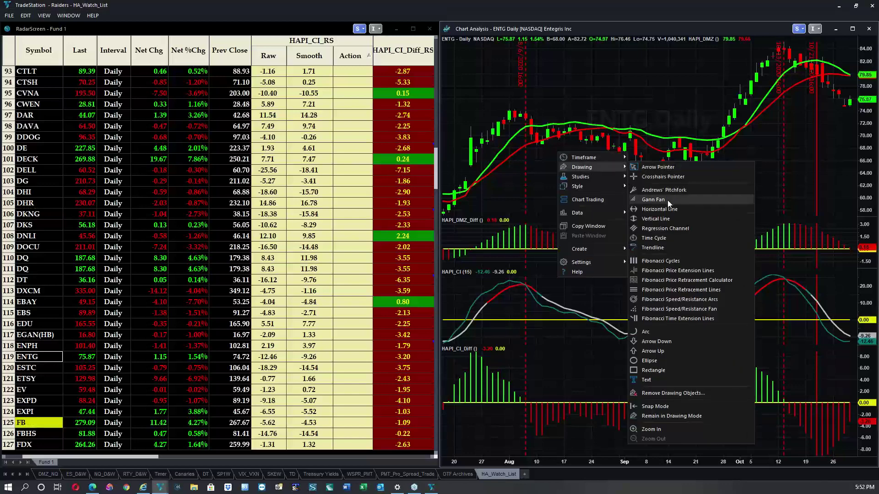
pyautogui.click(661, 218)
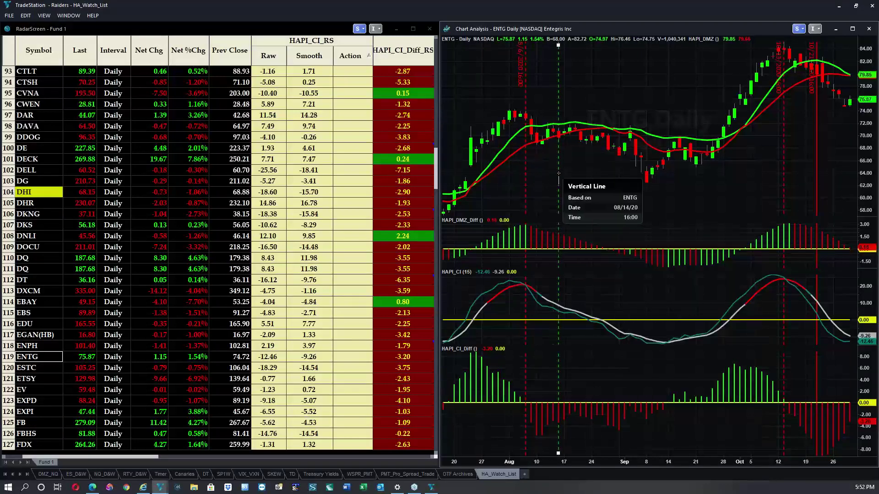
pyautogui.click(559, 172)
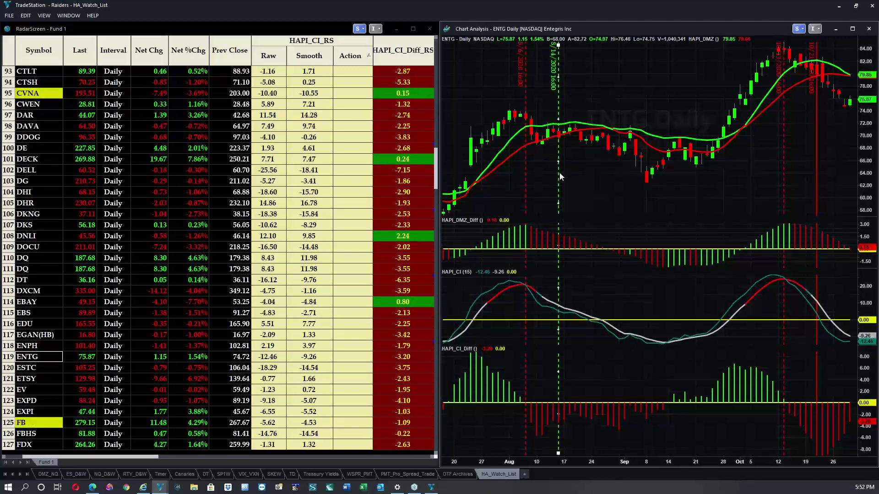
# Color the August 14 vertical line on the ENTG chart red and give it a solid style
pyautogui.rightClick(560, 177)
pyautogui.moveTo(592, 191)
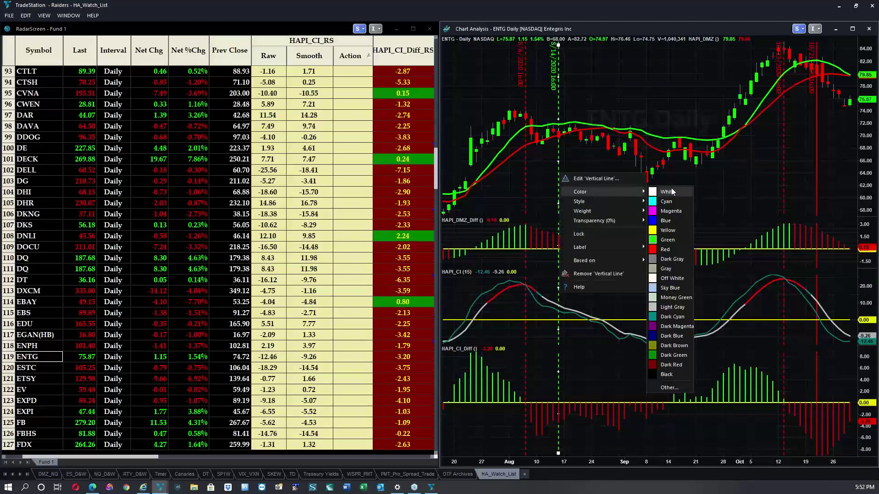
pyautogui.click(665, 249)
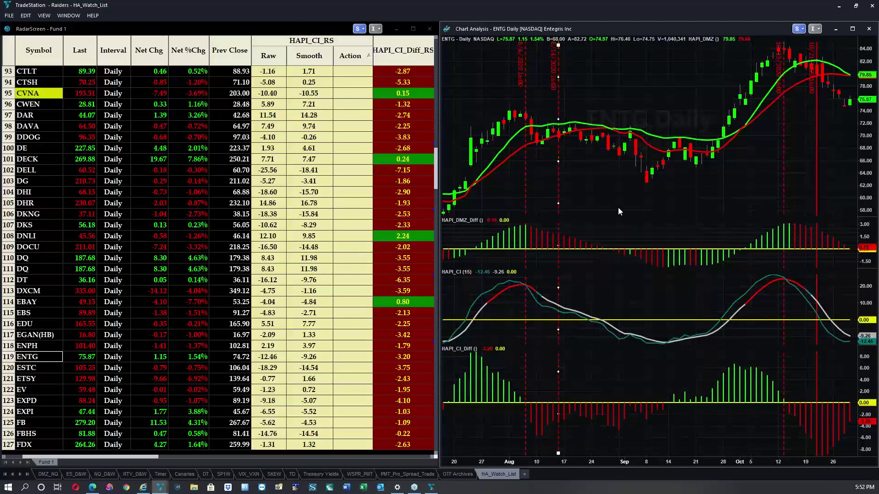
pyautogui.rightClick(559, 185)
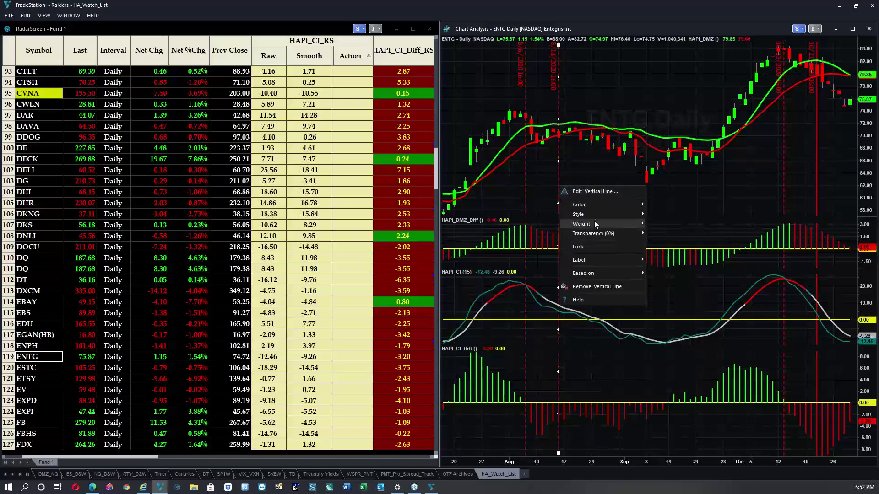
pyautogui.moveTo(595, 223)
pyautogui.click(655, 212)
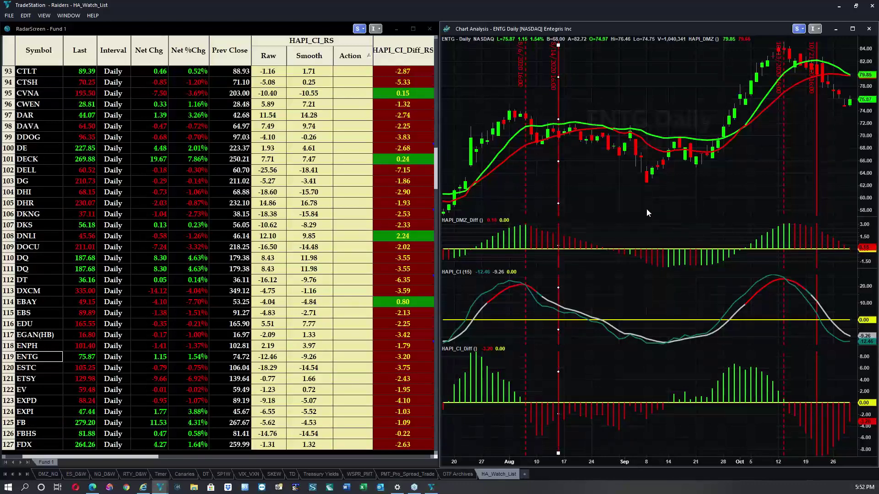
pyautogui.click(636, 207)
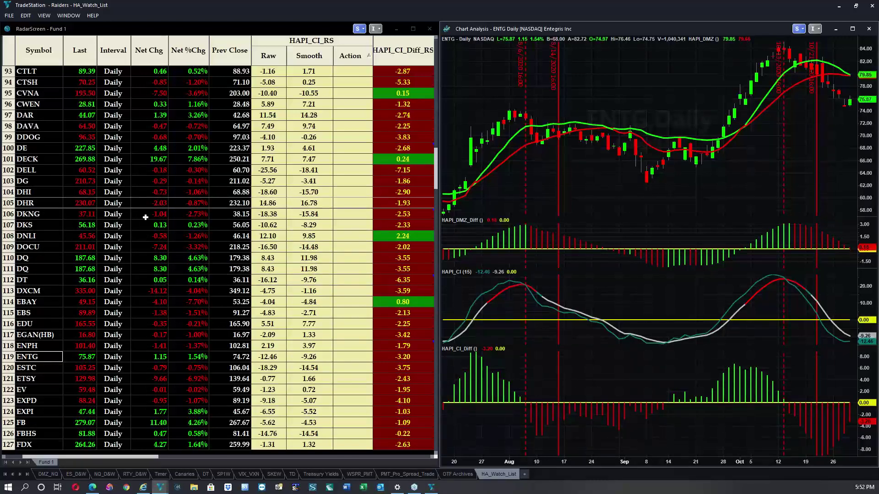
# Draw a vertical line on the ENTG chart at September 14, where the HAPI_CI lines cross at the low
pyautogui.rightClick(679, 219)
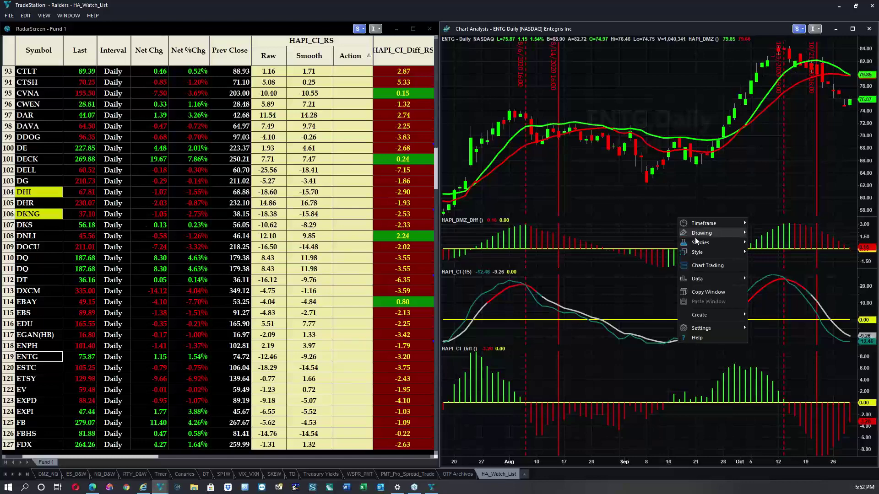
pyautogui.moveTo(704, 234)
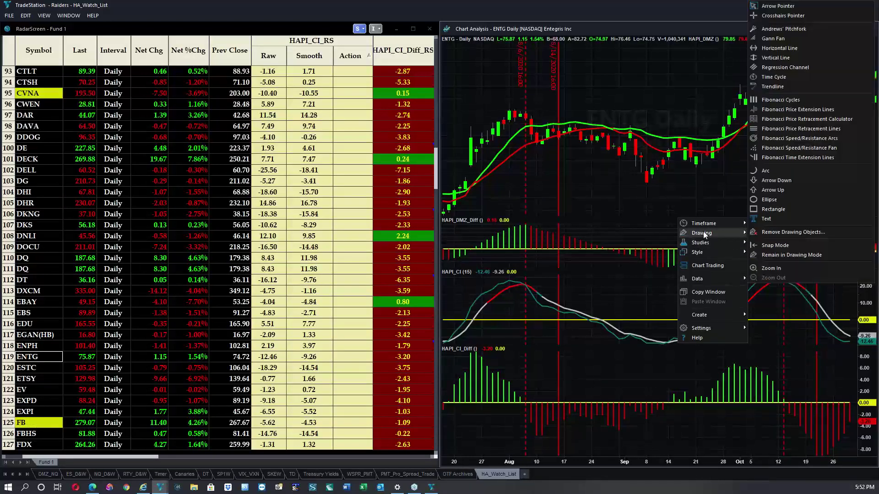
pyautogui.click(779, 58)
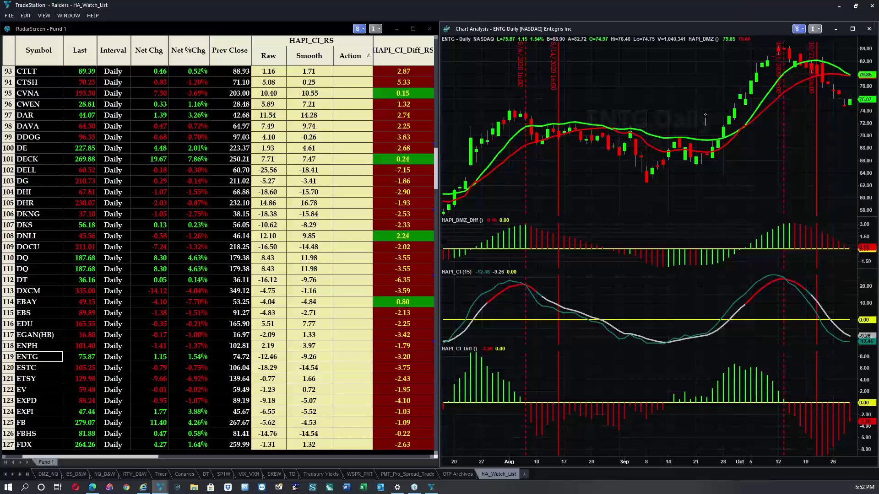
pyautogui.click(668, 303)
# Draw another vertical line on the ENTG chart at September 16
pyautogui.rightClick(721, 192)
pyautogui.moveTo(753, 209)
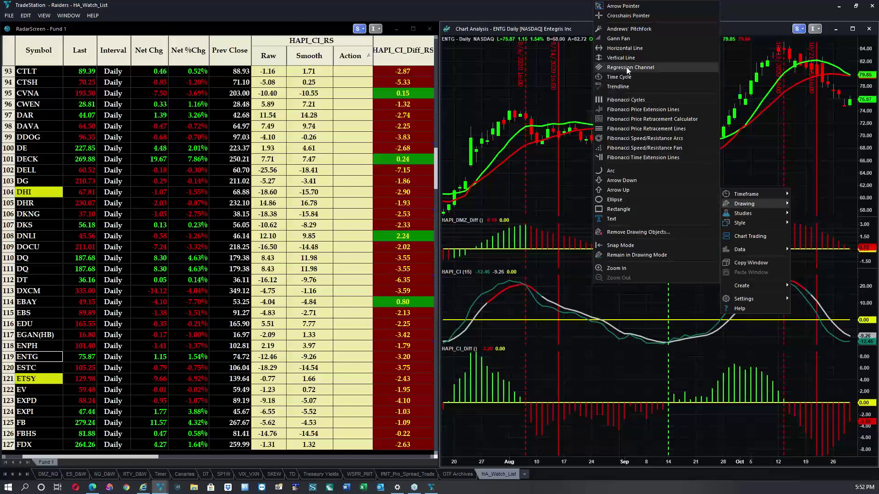
pyautogui.click(633, 58)
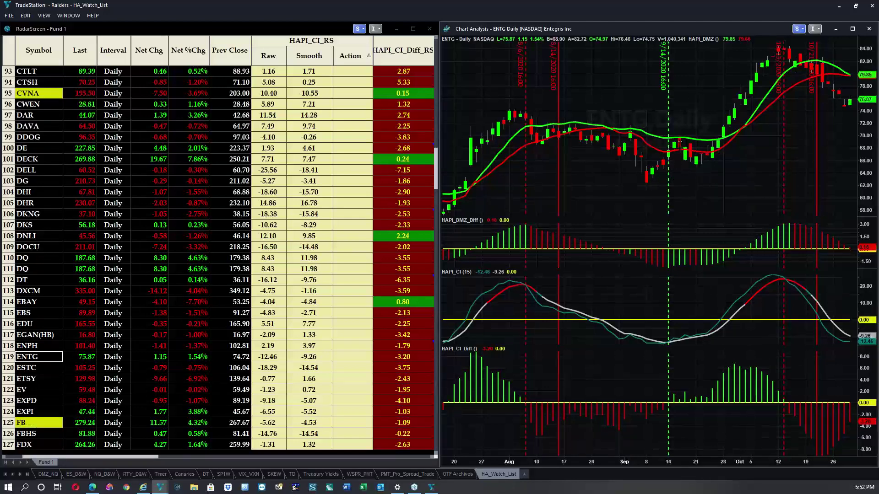
pyautogui.click(681, 173)
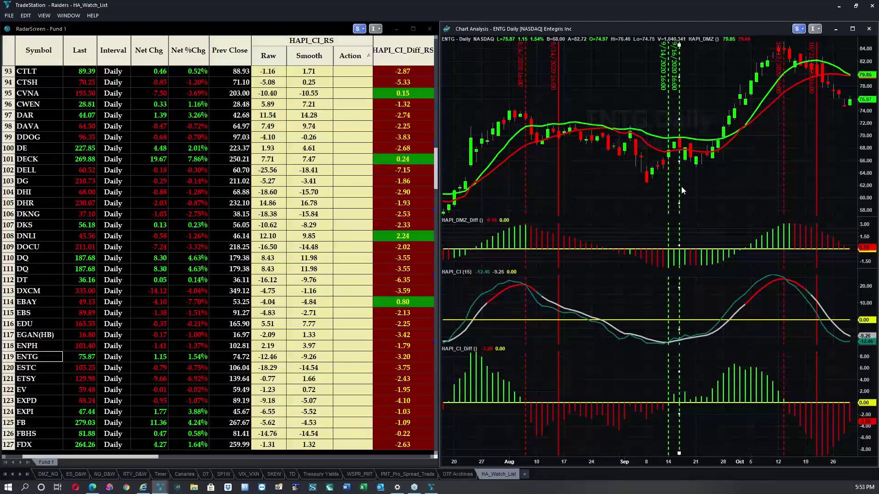
# Give the September 16 vertical line on the ENTG chart a solid style
pyautogui.rightClick(681, 186)
pyautogui.click(681, 188)
pyautogui.rightClick(680, 189)
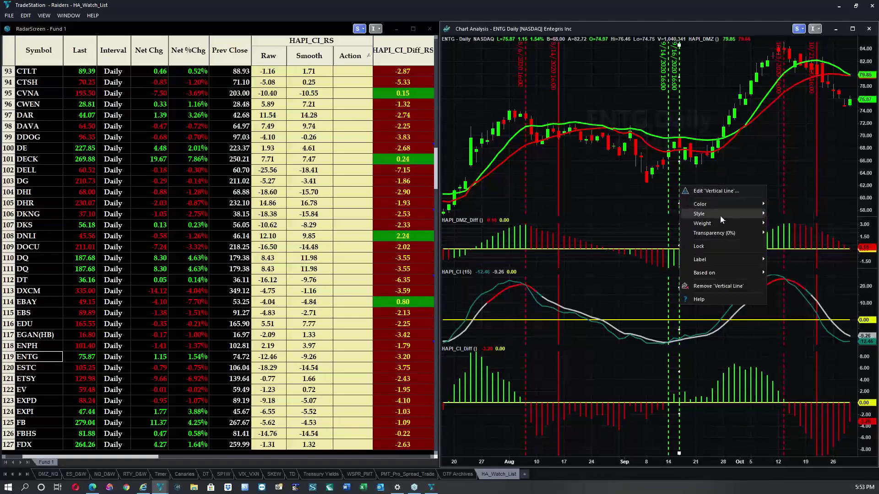
pyautogui.moveTo(721, 219)
pyautogui.click(783, 215)
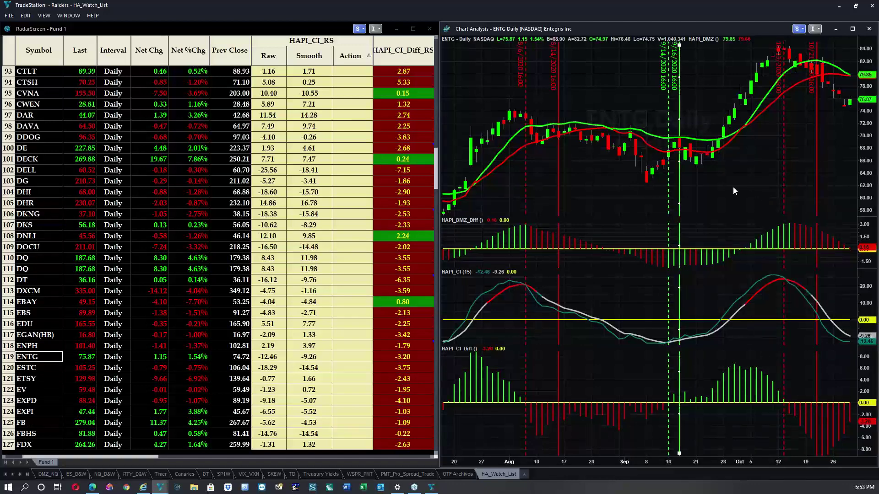
# Draw a vertical line on the ENTG chart at September 25
pyautogui.rightClick(733, 188)
pyautogui.moveTo(754, 203)
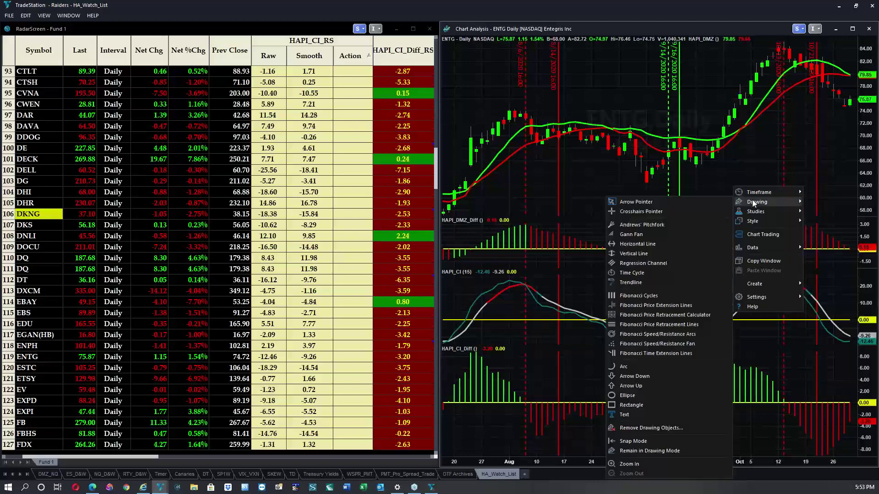
pyautogui.click(645, 253)
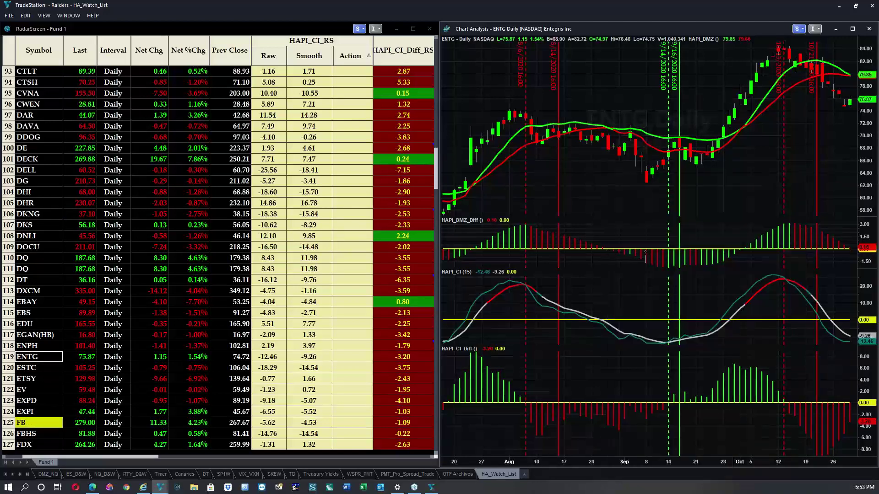
pyautogui.click(717, 197)
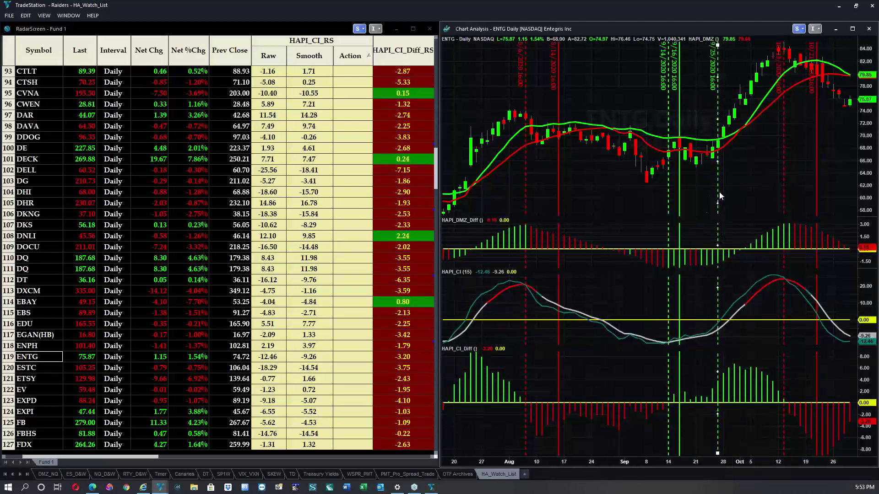
# Give the September 25 vertical line on the ENTG chart a solid style
pyautogui.rightClick(718, 188)
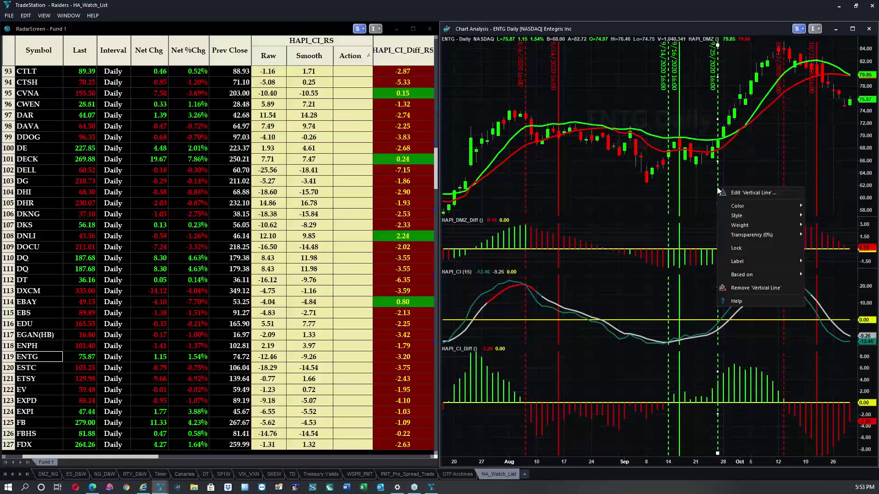
pyautogui.moveTo(741, 208)
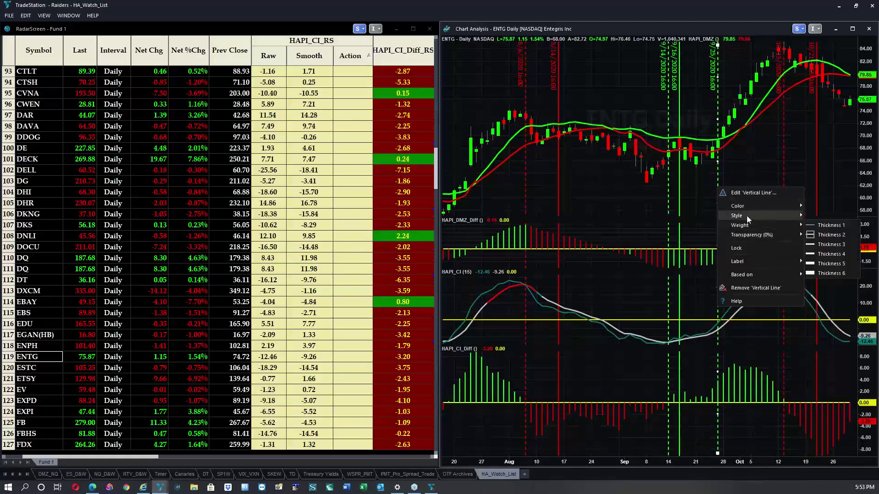
pyautogui.click(822, 216)
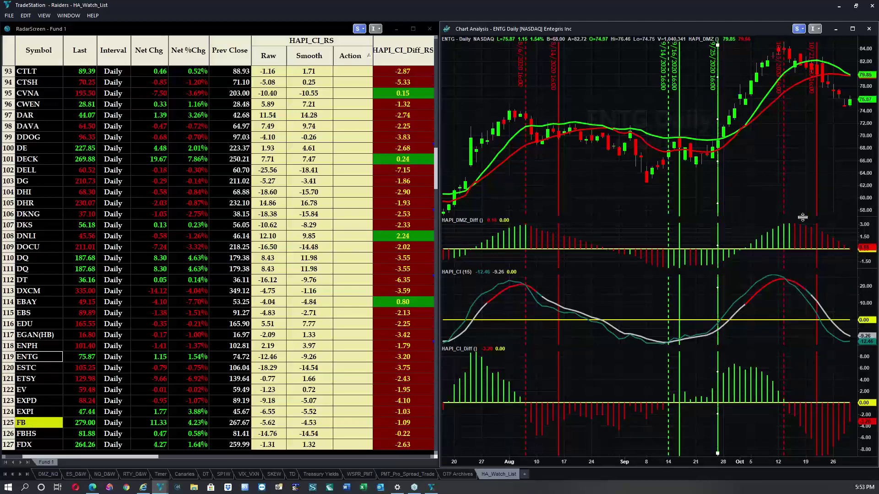
pyautogui.click(595, 214)
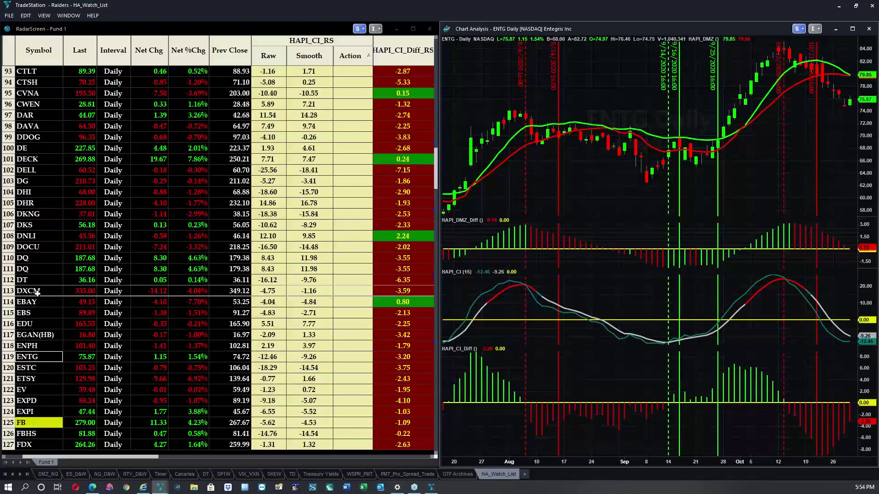
pyautogui.scroll(-4, 83, 292)
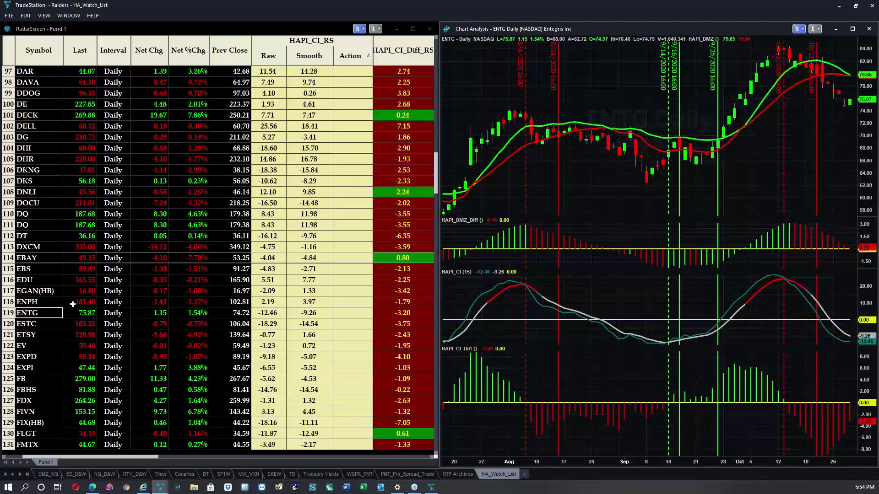
pyautogui.scroll(5, 93, 280)
pyautogui.scroll(5, 94, 280)
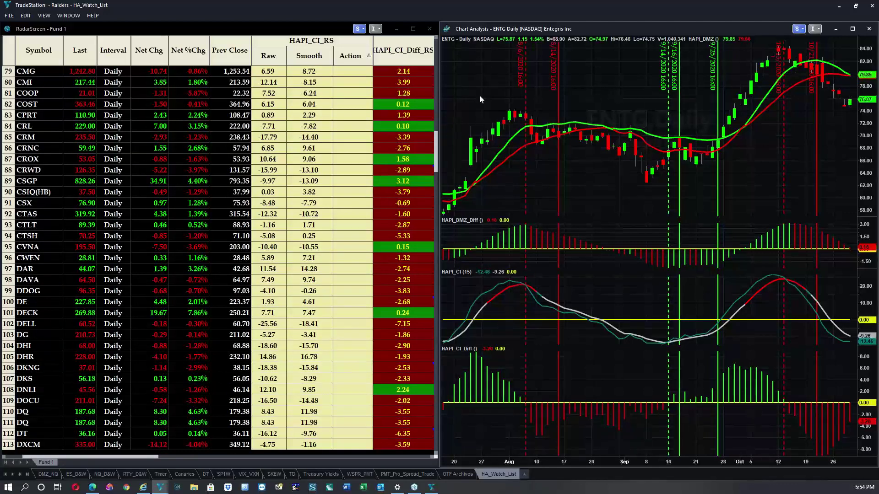
# Load TSLA in the chart window and set its status line and axis label fonts to size 14
pyautogui.write('tsla')
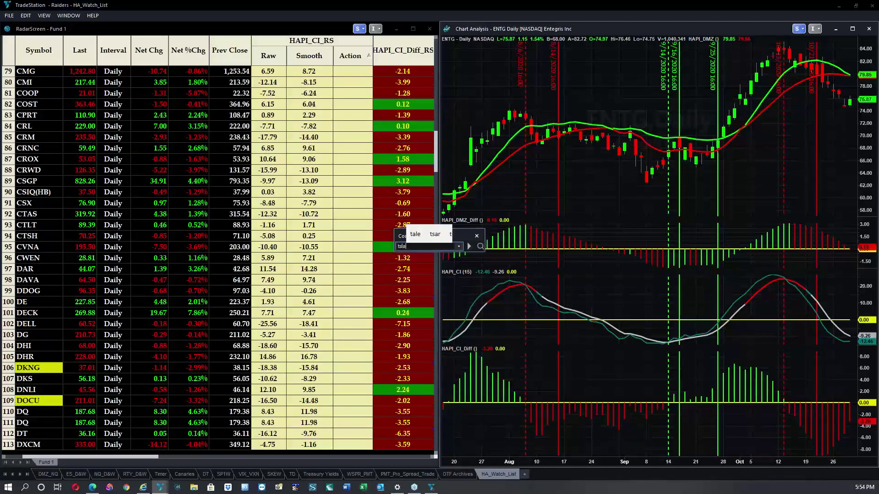
pyautogui.press('Return')
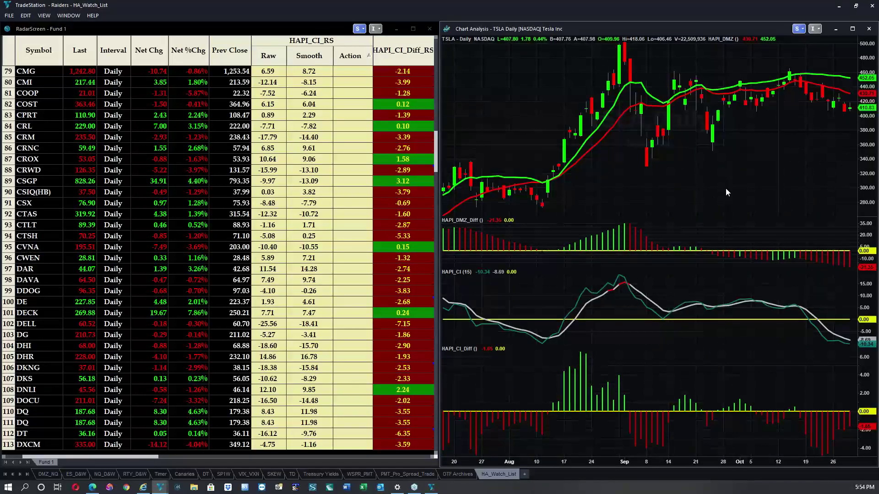
pyautogui.rightClick(478, 40)
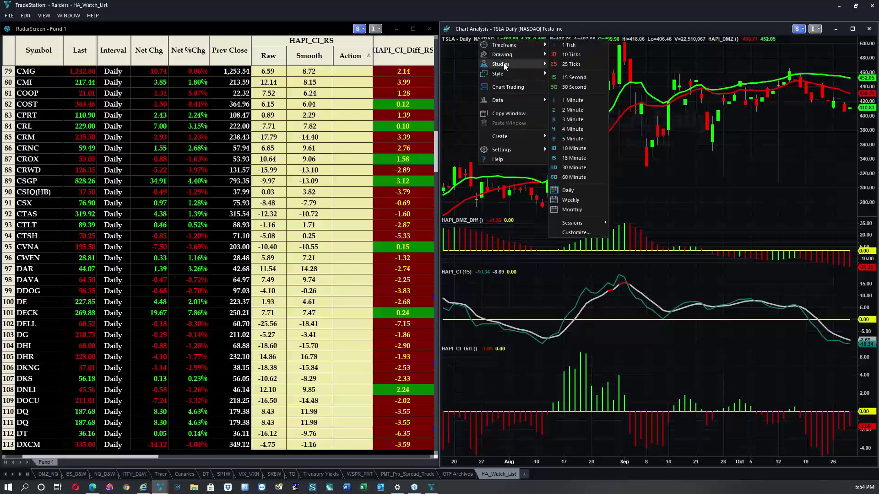
pyautogui.moveTo(498, 151)
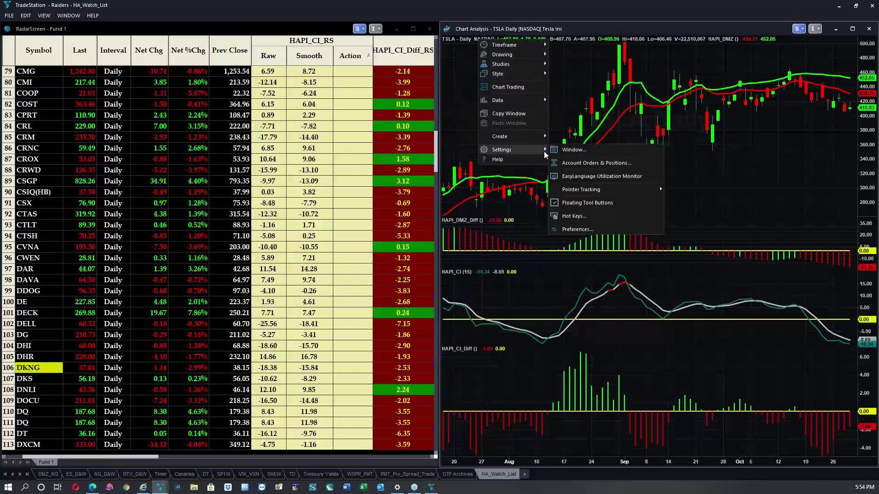
pyautogui.click(570, 150)
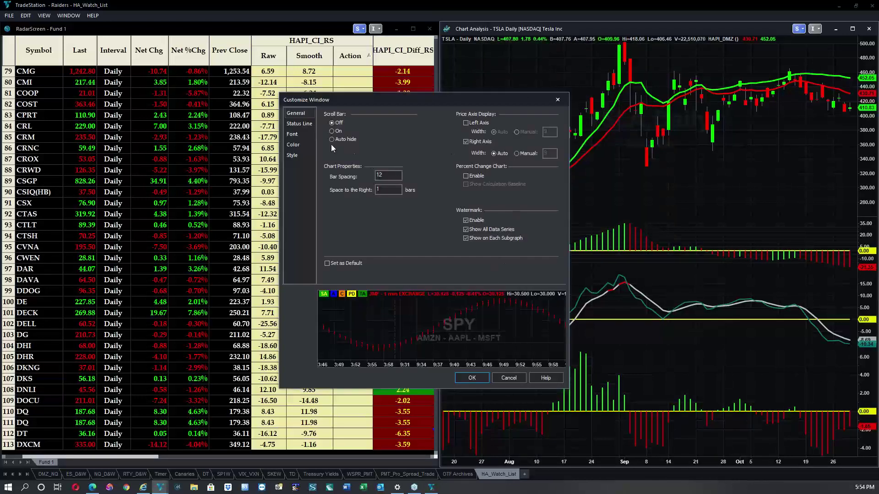
pyautogui.click(303, 136)
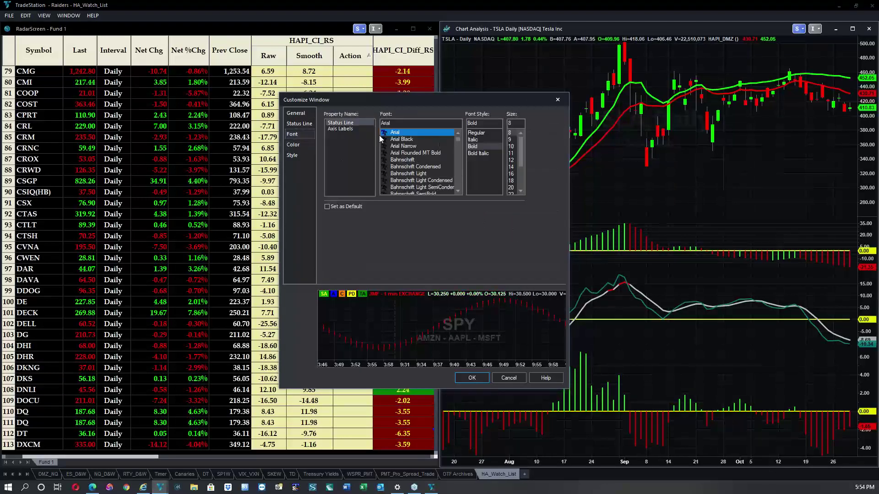
pyautogui.click(512, 167)
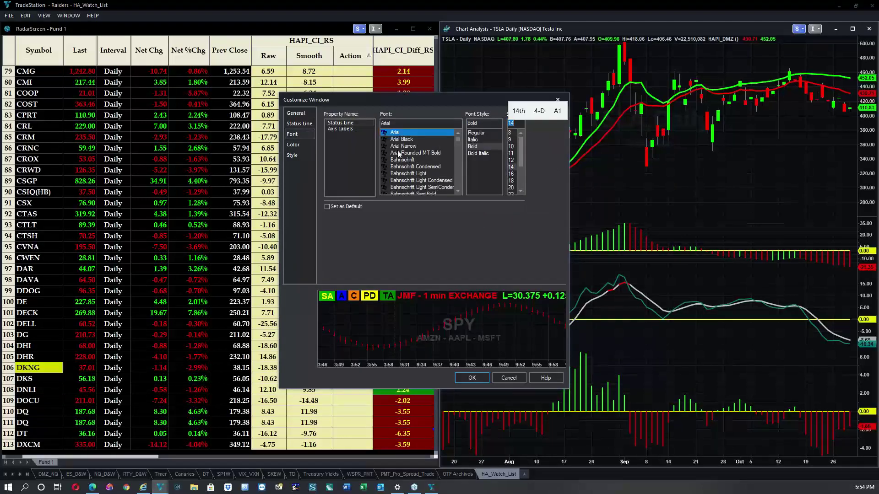
pyautogui.click(348, 128)
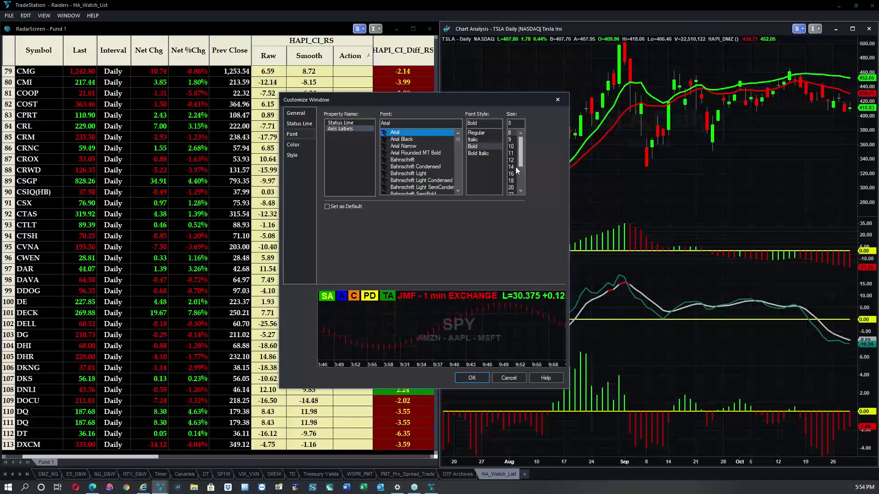
pyautogui.click(513, 166)
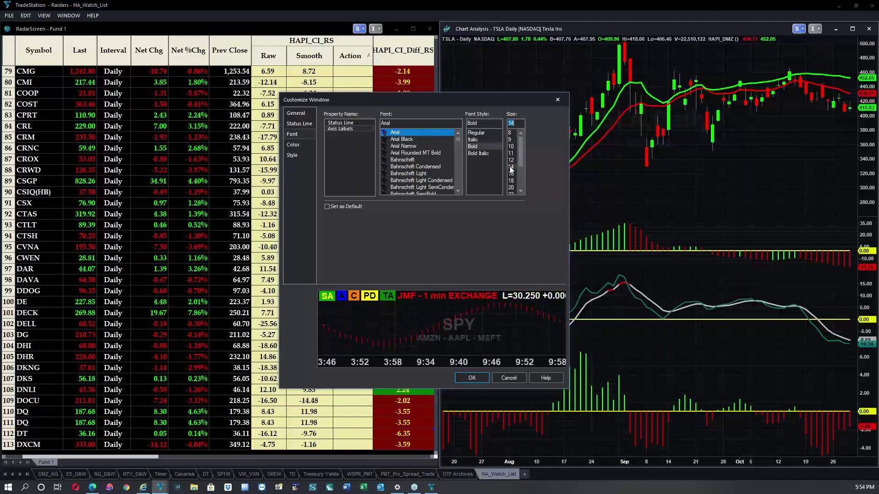
pyautogui.click(472, 377)
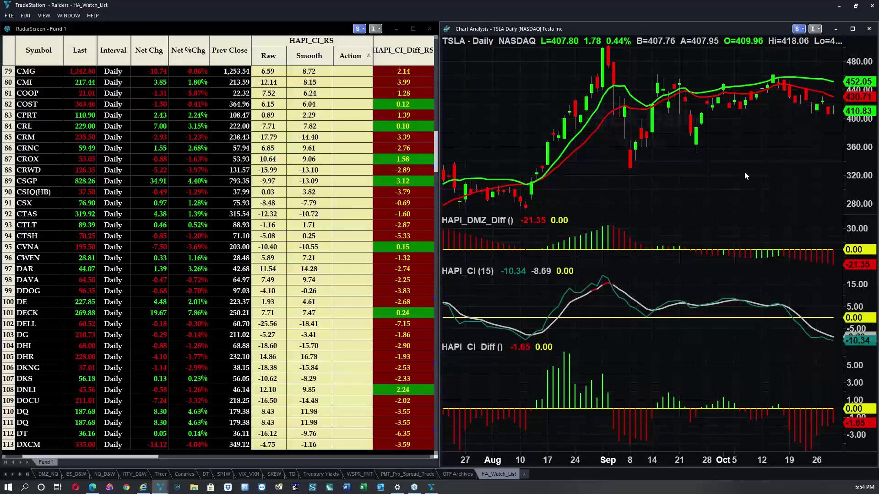
# Draw a vertical line on the TSLA chart at September 2, 2020
pyautogui.rightClick(602, 190)
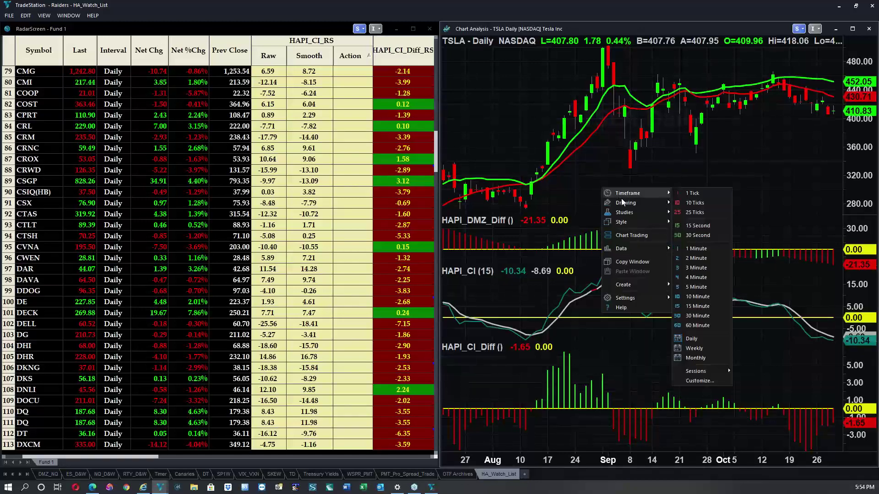
pyautogui.moveTo(661, 204)
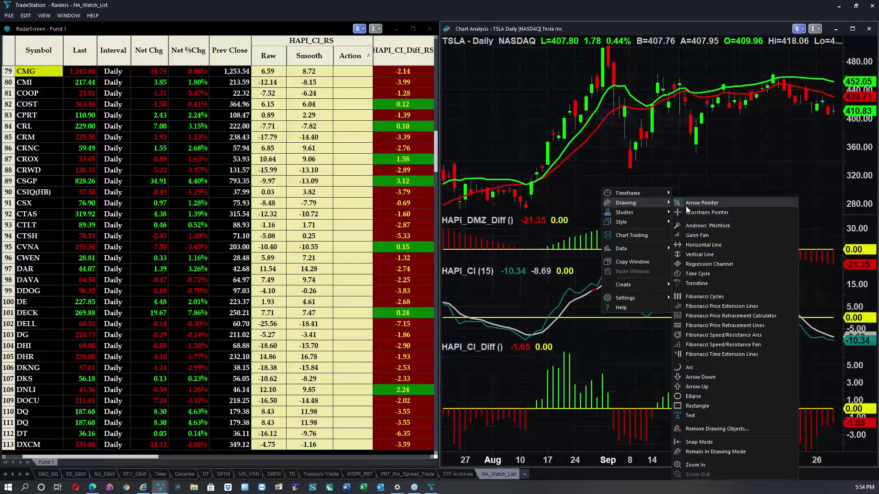
pyautogui.click(701, 254)
pyautogui.click(614, 198)
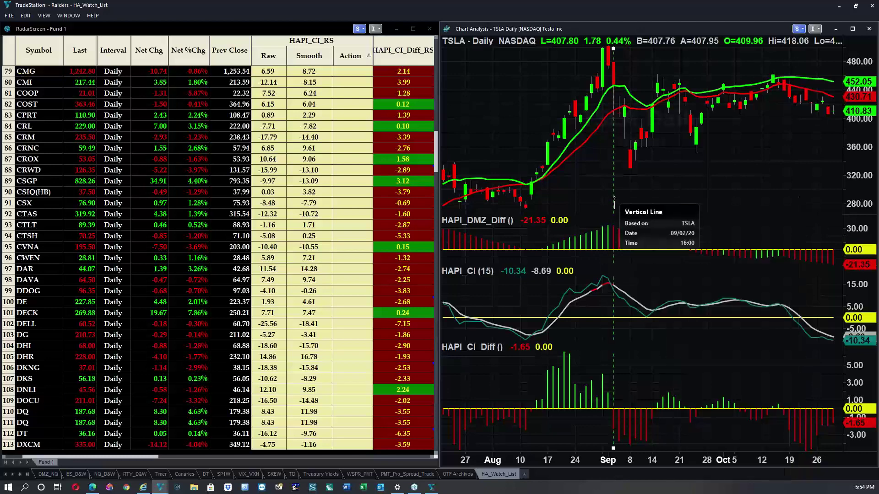
pyautogui.moveTo(614, 198); pyautogui.dragTo(614, 200)
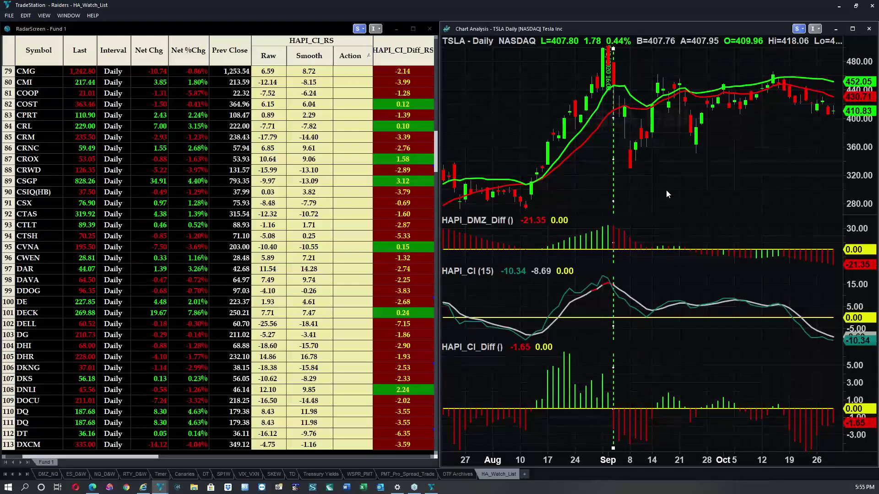
# Draw a second vertical line on the TSLA chart, one bar after the September 2 line
pyautogui.rightClick(695, 208)
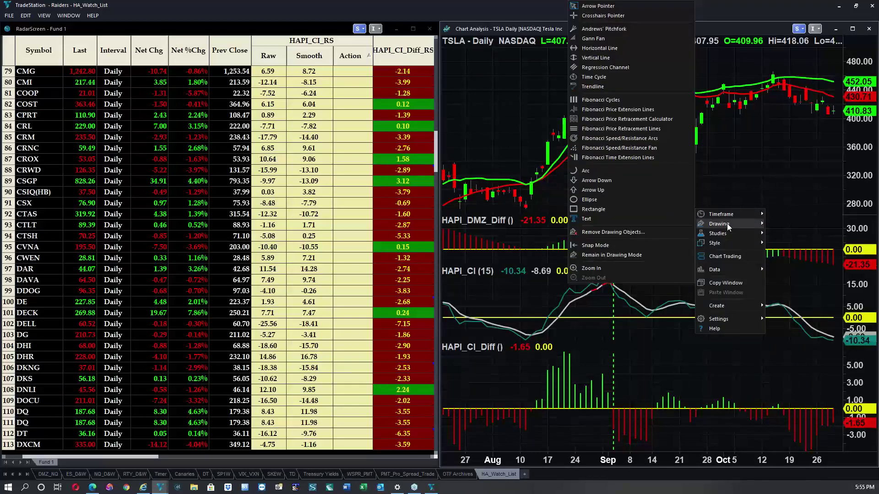
pyautogui.press('Escape')
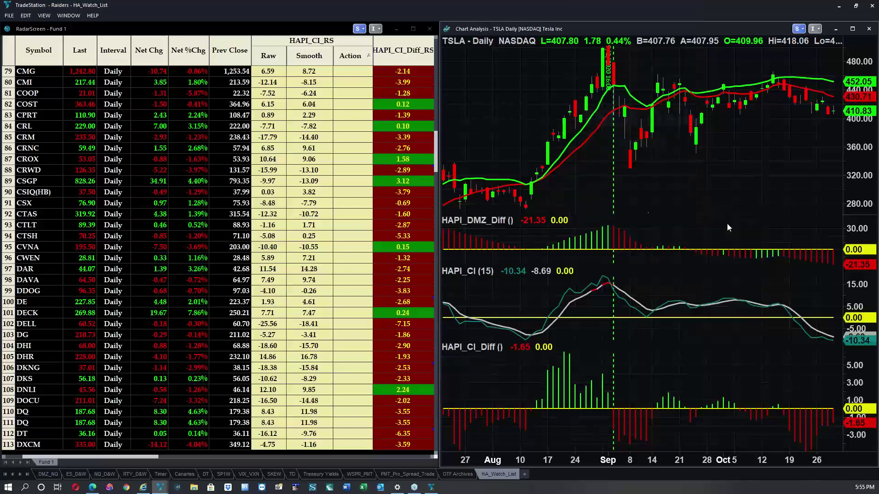
pyautogui.rightClick(628, 188)
pyautogui.moveTo(679, 204)
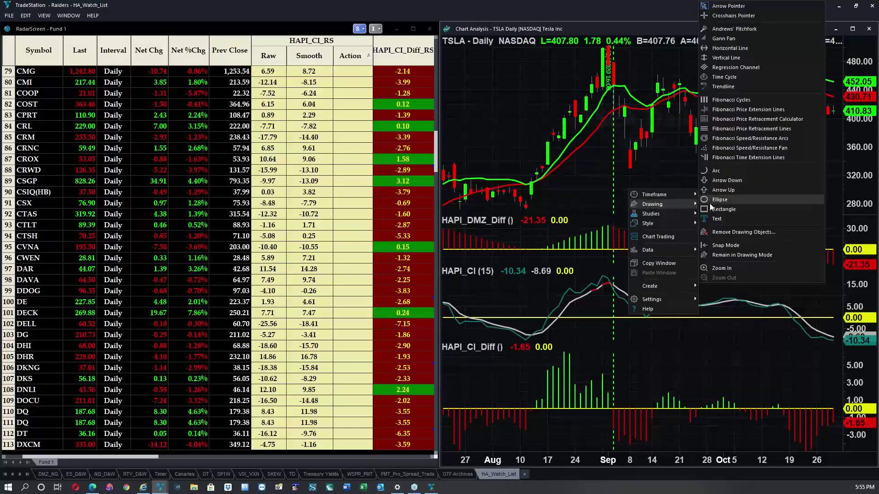
pyautogui.click(725, 57)
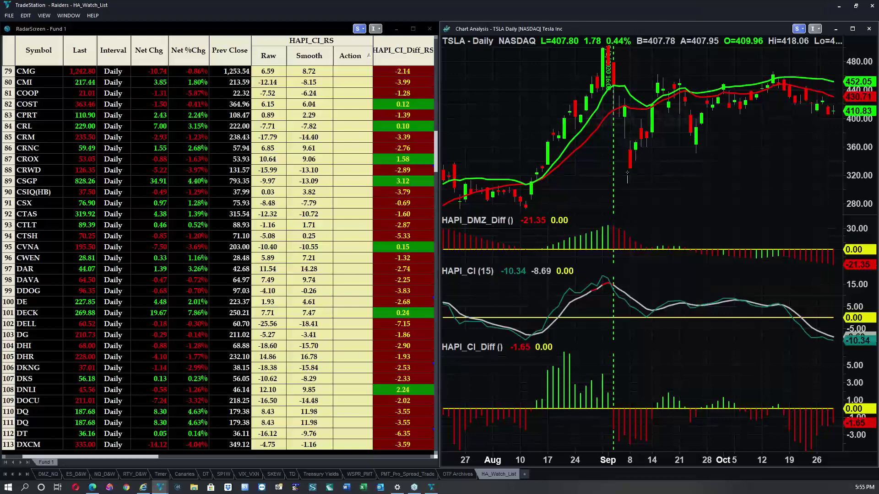
pyautogui.click(619, 183)
# Color both vertical lines on the TSLA chart red
pyautogui.rightClick(618, 183)
pyautogui.moveTo(642, 202)
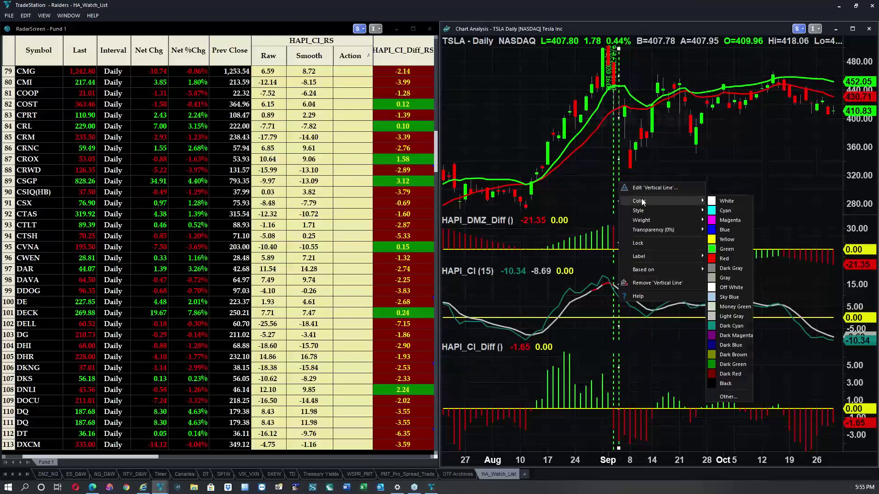
pyautogui.click(724, 259)
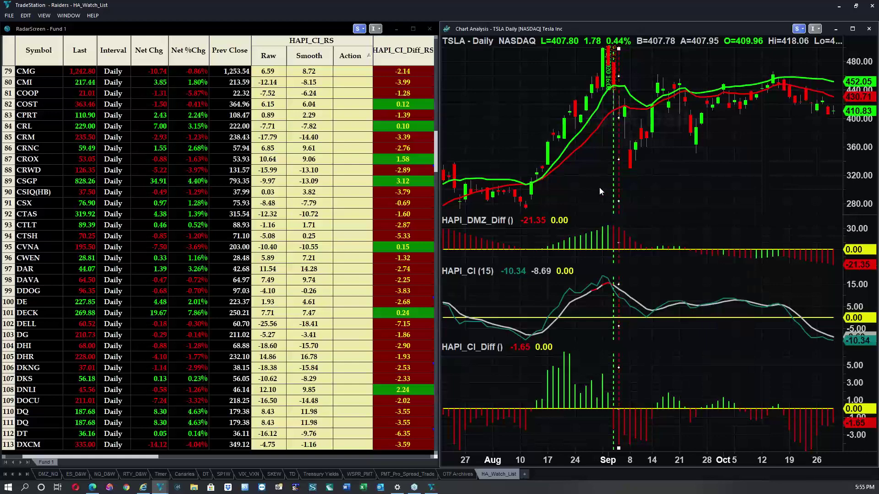
pyautogui.rightClick(615, 188)
pyautogui.moveTo(638, 204)
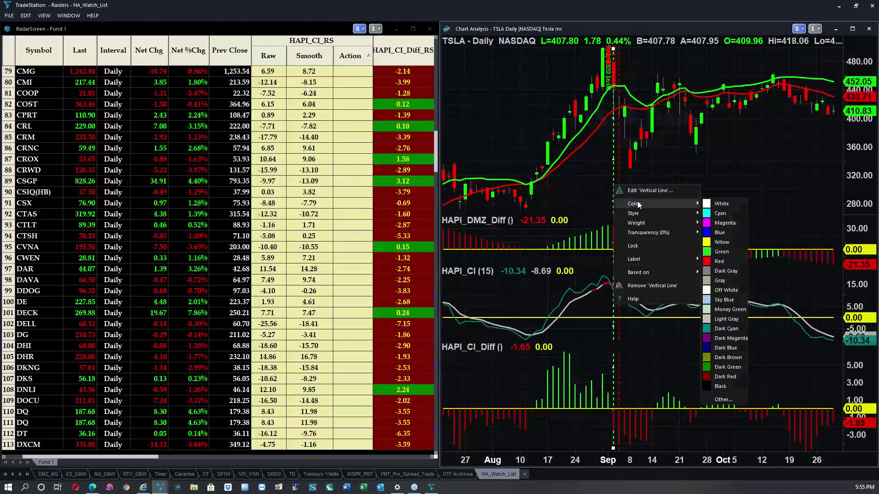
pyautogui.click(720, 261)
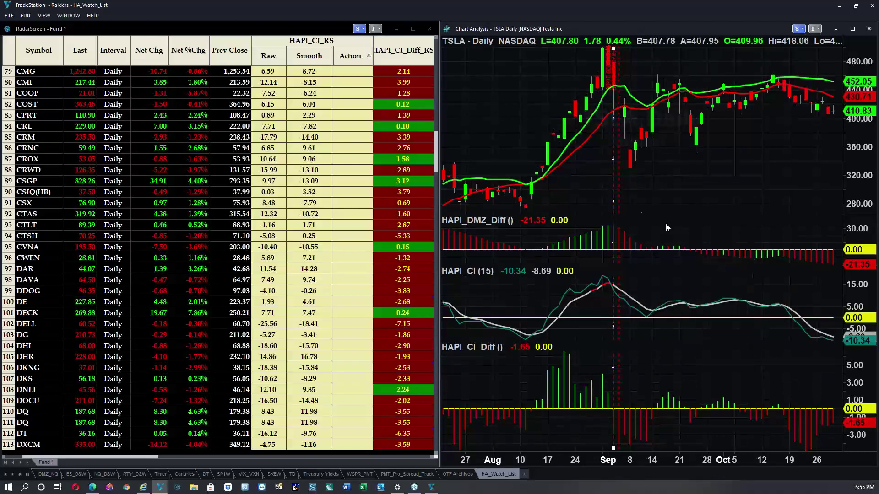
# Try Thickness 1 and Thickness 3 as the weight of the second vertical line on the TSLA chart
pyautogui.rightClick(618, 188)
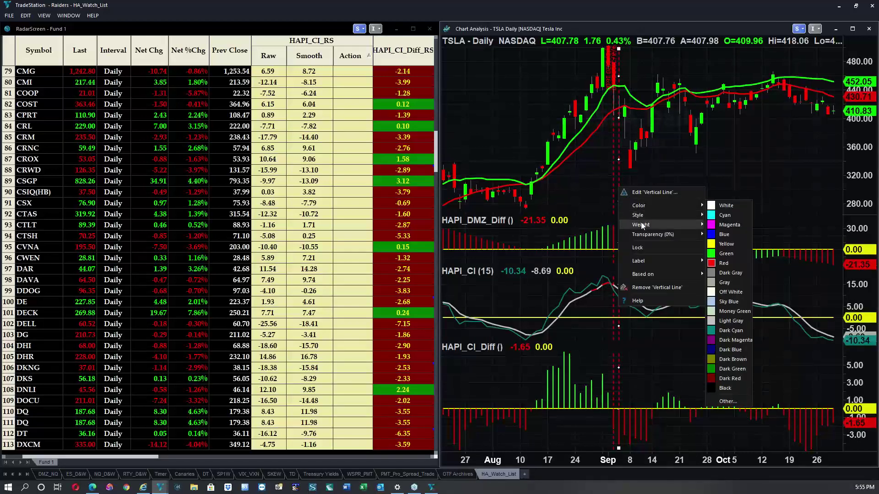
pyautogui.moveTo(641, 224)
pyautogui.click(712, 225)
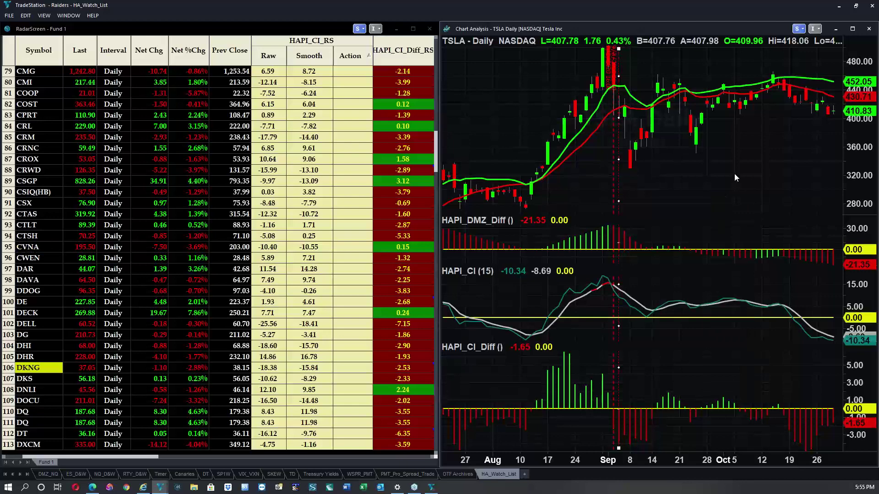
pyautogui.rightClick(620, 188)
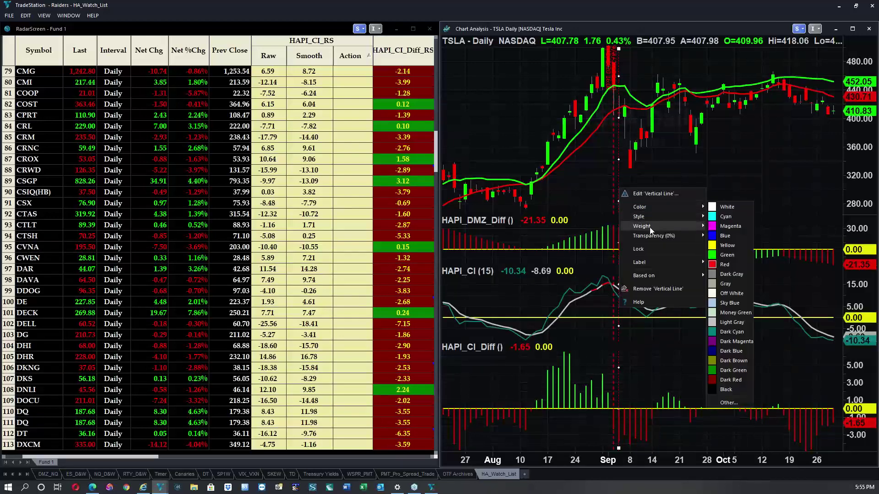
pyautogui.moveTo(649, 227)
pyautogui.click(709, 244)
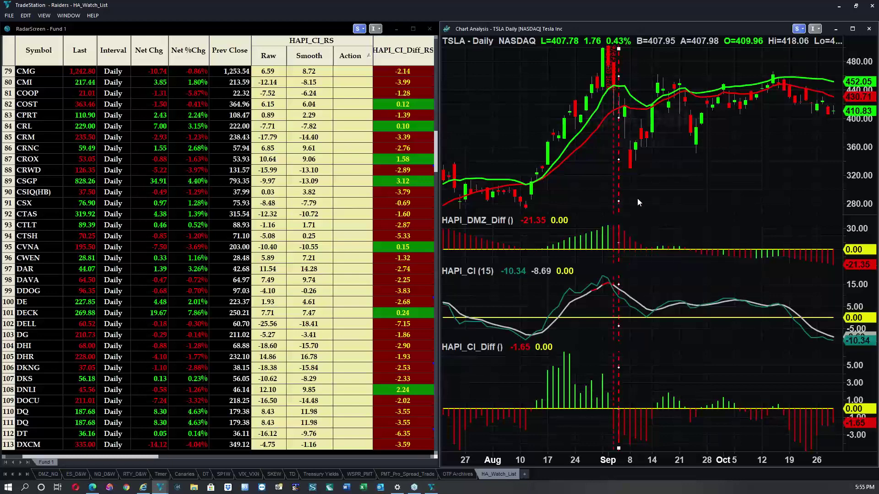
# Set the second TSLA vertical line's weight to Thickness 2 and its style to solid
pyautogui.rightClick(618, 187)
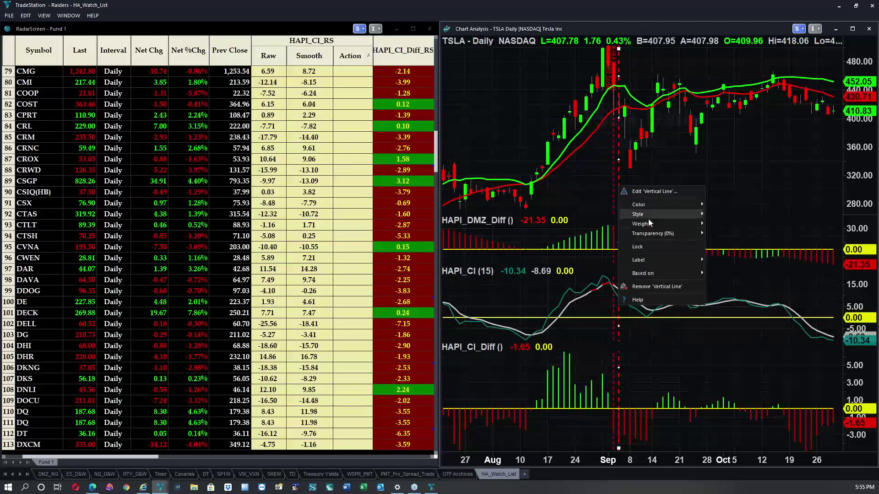
pyautogui.moveTo(662, 225)
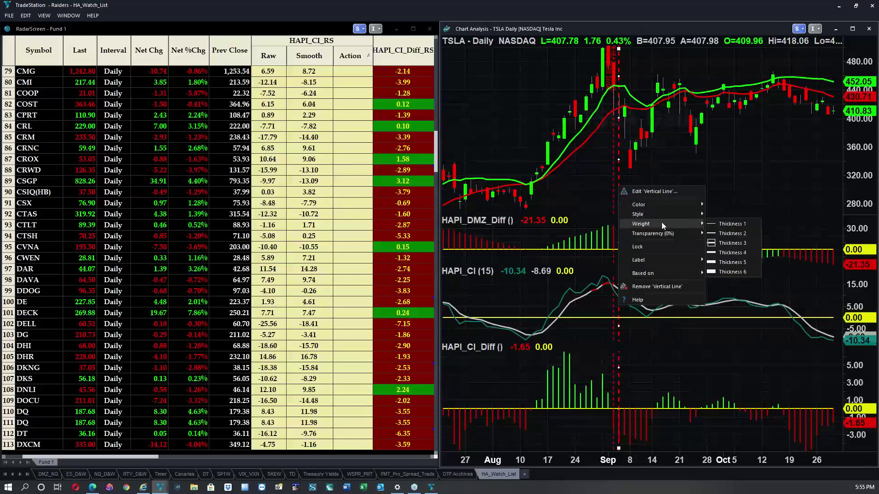
pyautogui.click(716, 233)
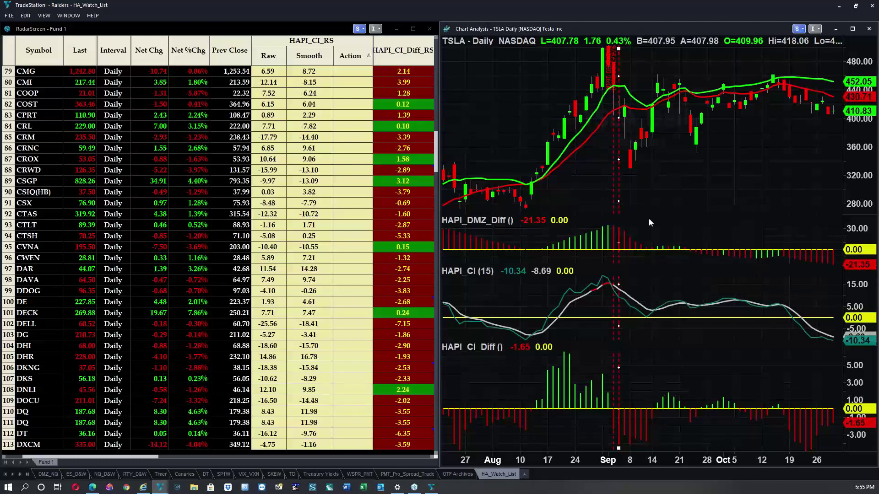
pyautogui.rightClick(619, 184)
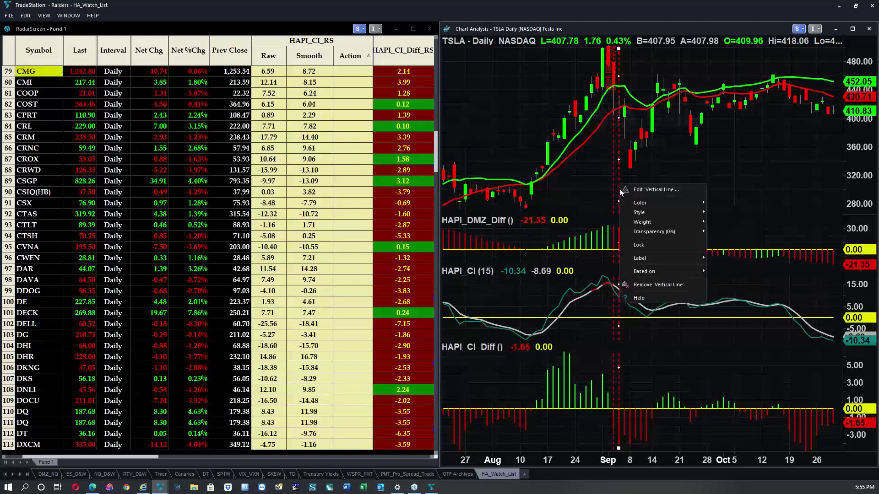
pyautogui.moveTo(687, 212)
pyautogui.click(720, 215)
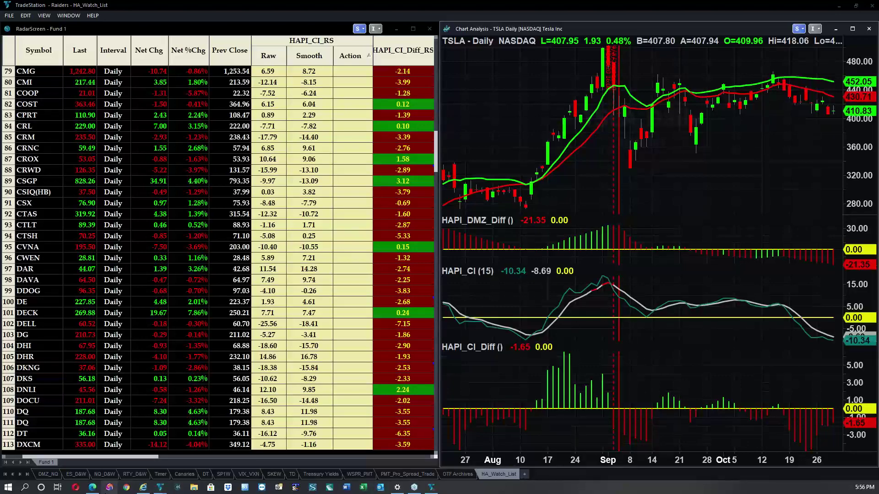
# Switch to the trade log in Google Sheets to review the completed and current positions, and return to the TSLA chart in TradeStation
pyautogui.click(92, 487)
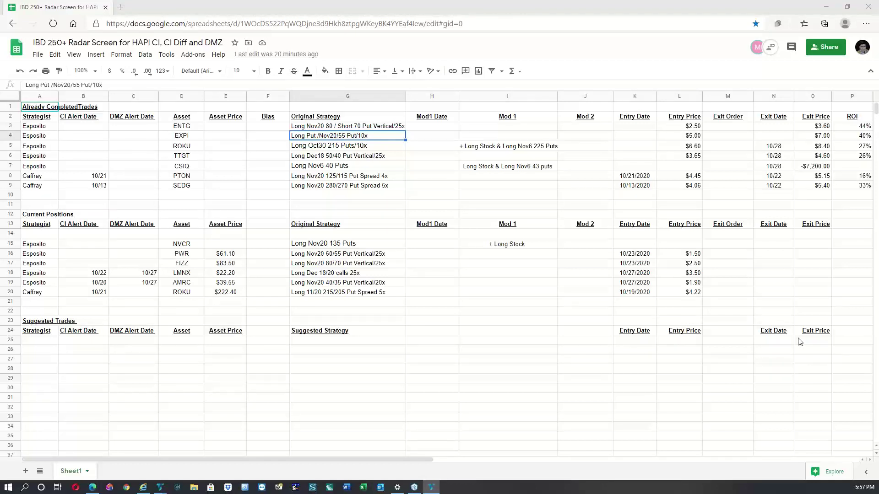
pyautogui.click(829, 8)
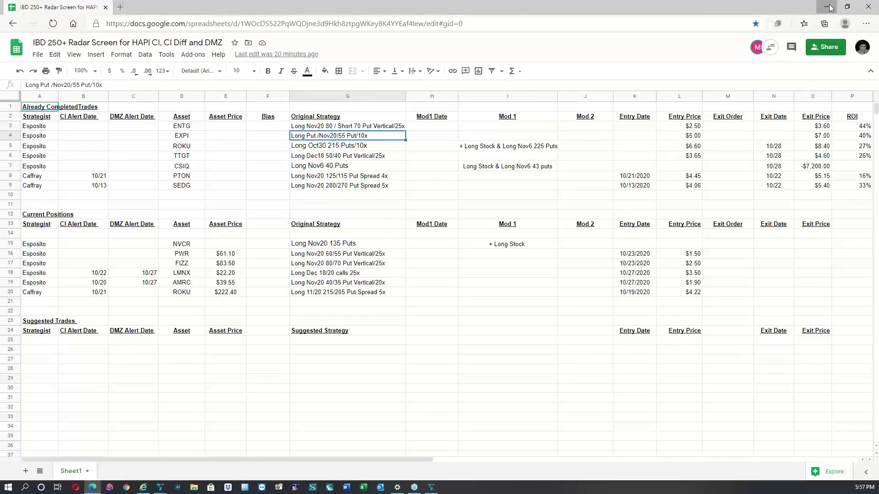
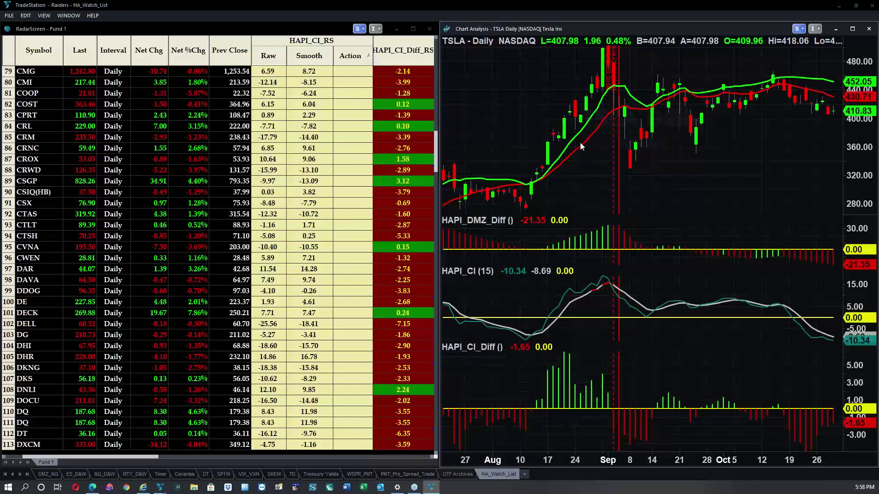
pyautogui.click(557, 296)
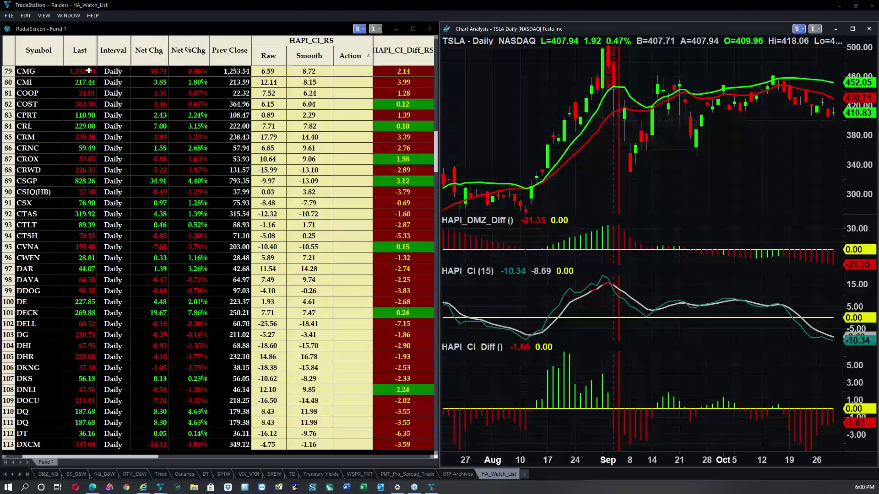
# Set the interval of all RadarScreen symbols to 60 Minute
pyautogui.click(61, 56)
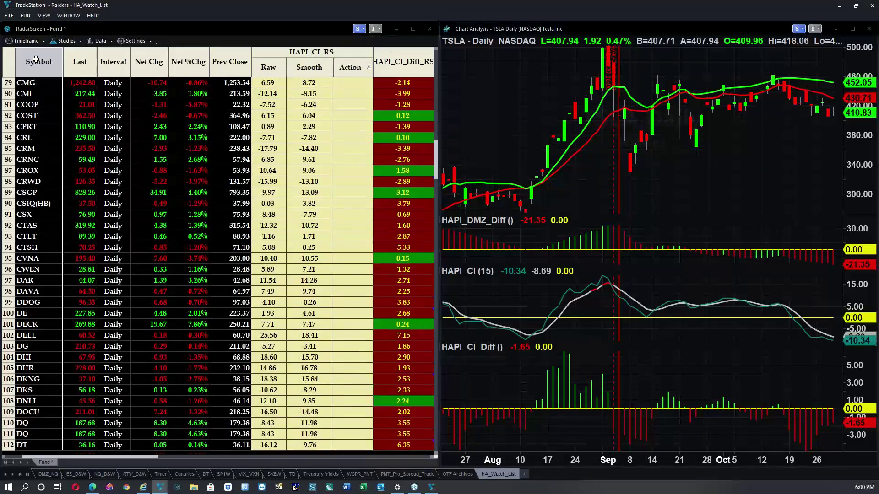
pyautogui.rightClick(52, 66)
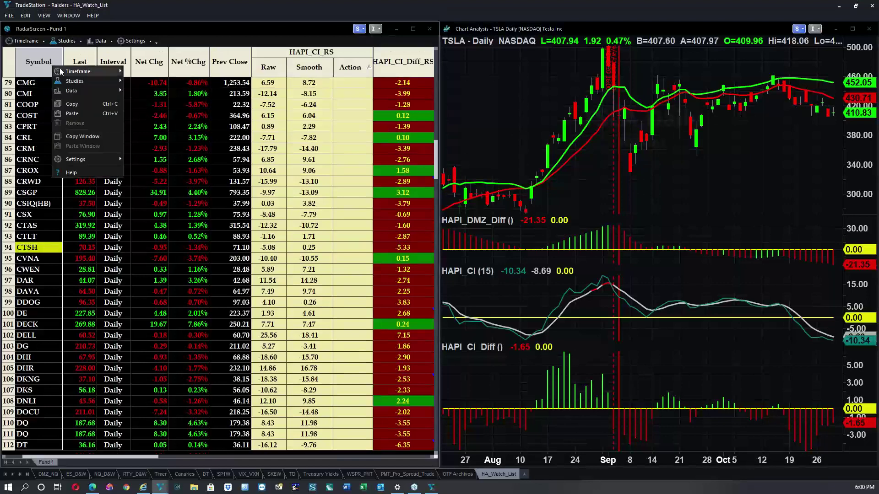
pyautogui.moveTo(97, 72)
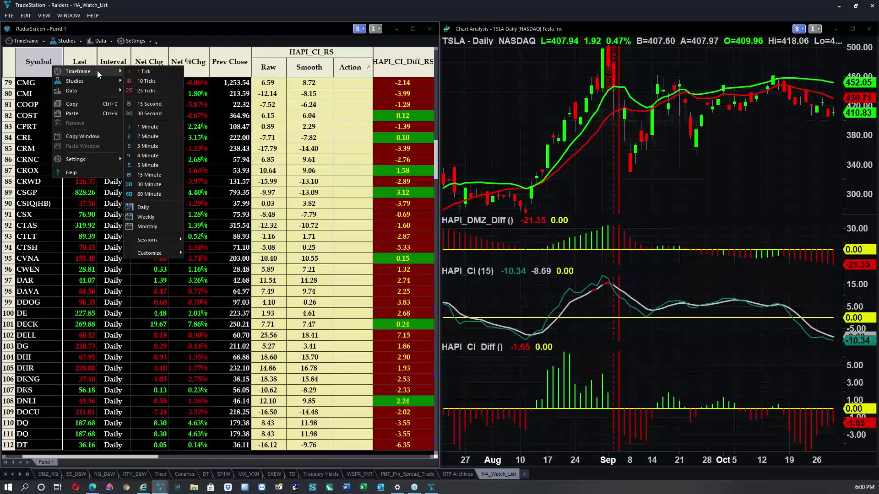
pyautogui.click(155, 193)
# Change the TSLA chart's timeframe to 60 Minute
pyautogui.click(494, 96)
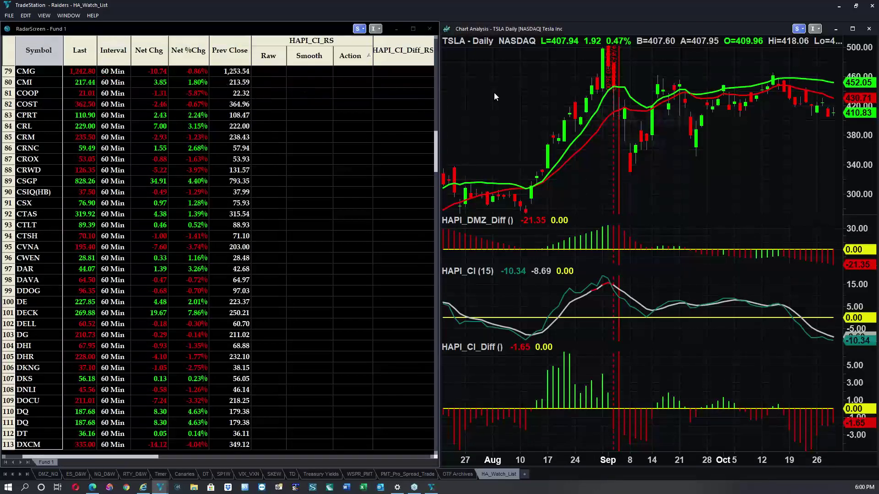
pyautogui.rightClick(493, 92)
pyautogui.moveTo(520, 108)
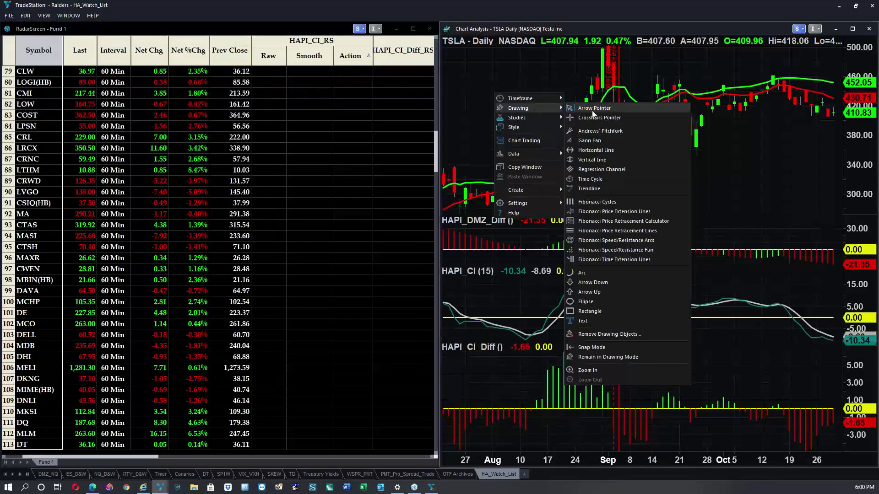
pyautogui.click(595, 150)
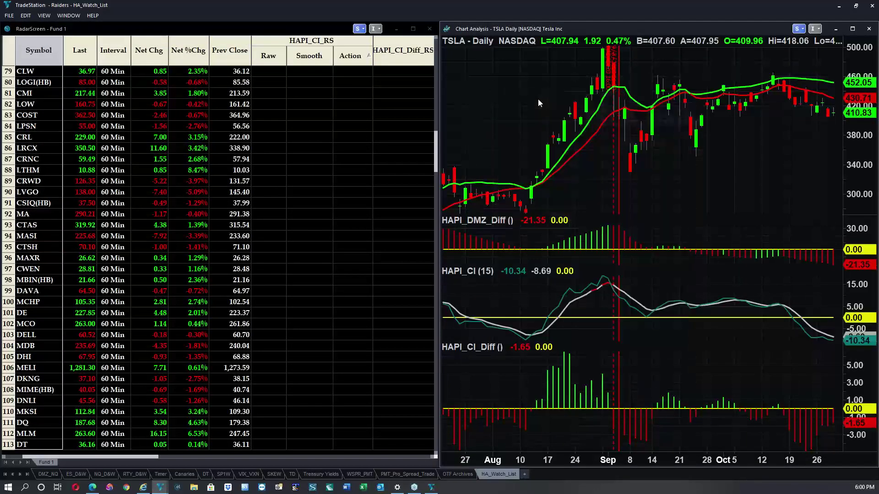
pyautogui.click(537, 99)
pyautogui.rightClick(522, 98)
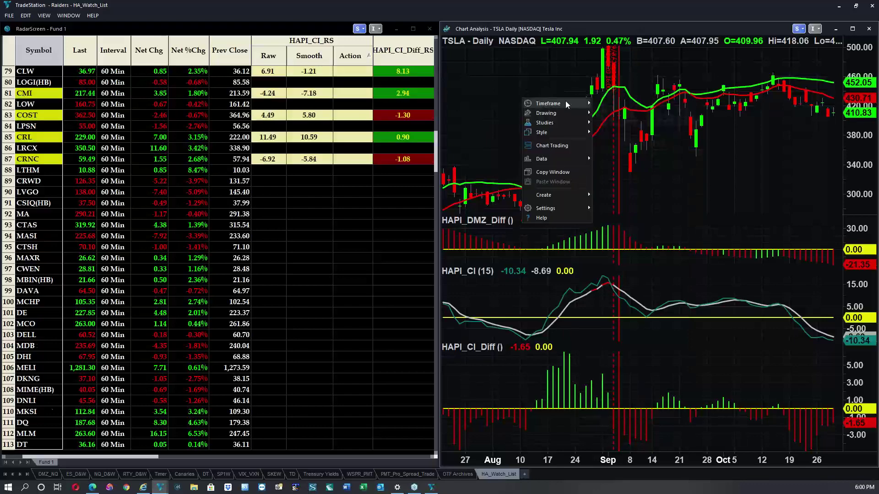
pyautogui.moveTo(587, 104)
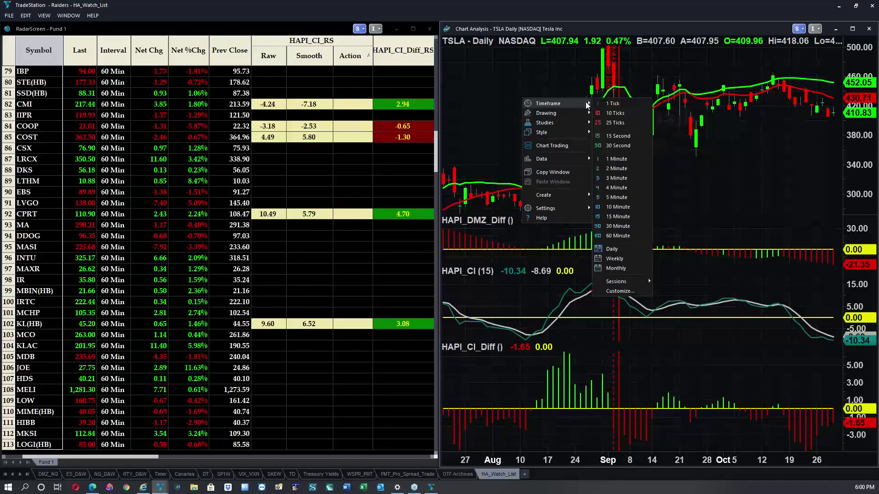
pyautogui.click(620, 235)
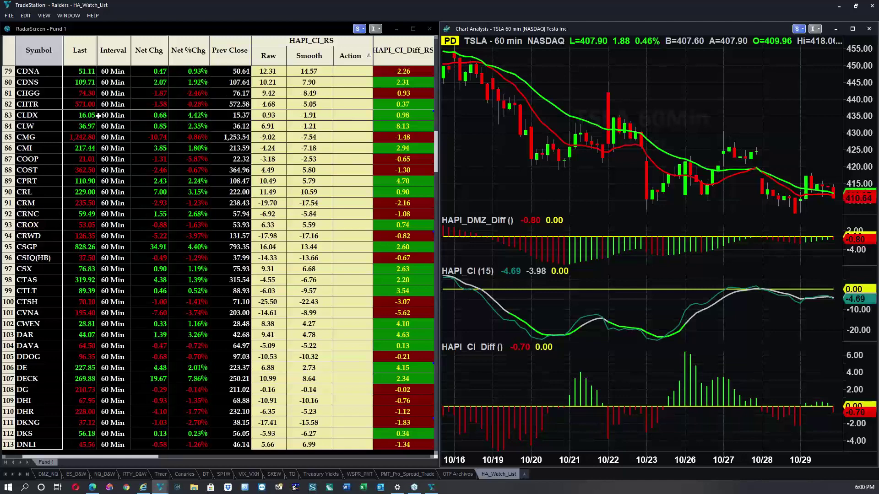
# Examine the 60-minute HAPI_CI and HAPI_CI_Diff readings down the whole watch list and load ZM in the chart
pyautogui.click(384, 184)
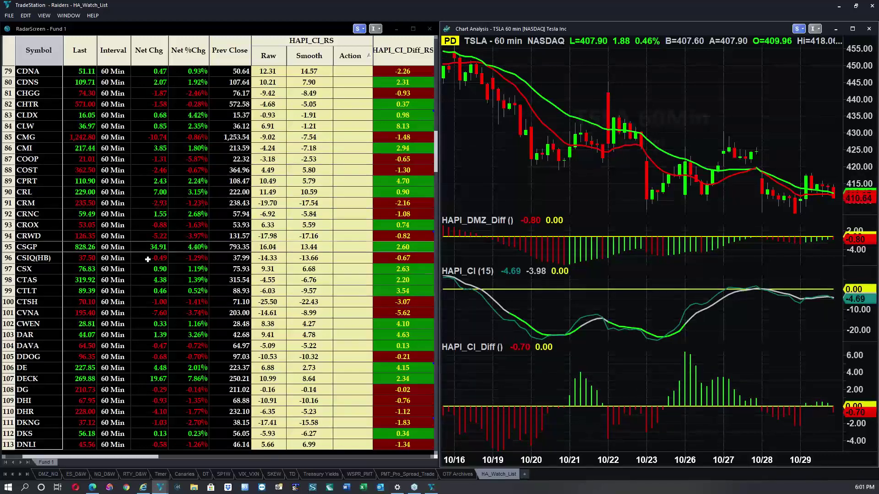
pyautogui.scroll(-4, 183, 260)
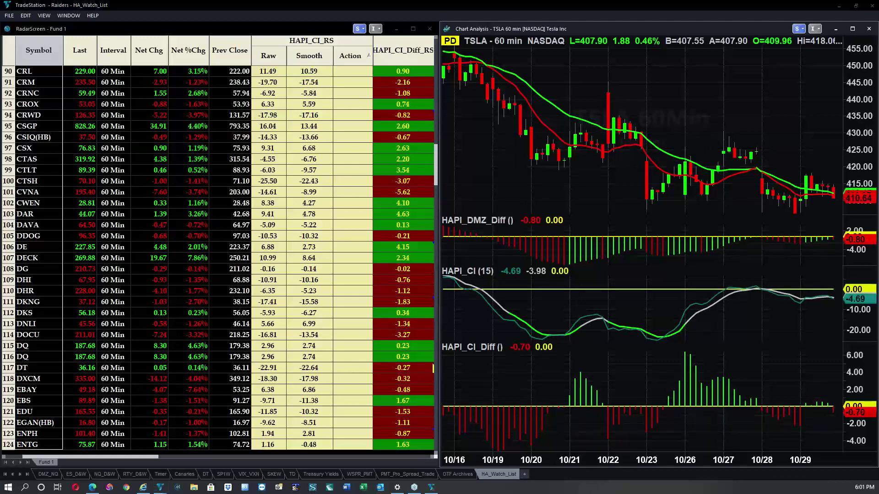
pyautogui.click(39, 191)
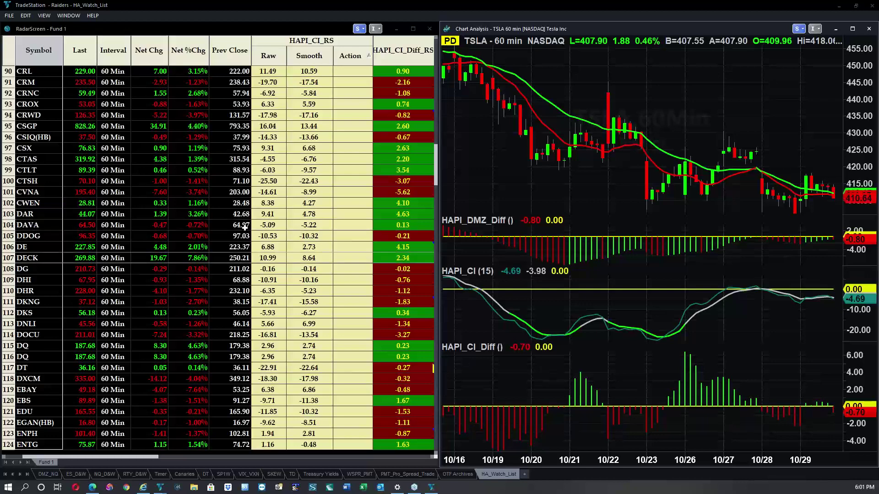
pyautogui.scroll(7, 234, 209)
pyautogui.scroll(3, 234, 208)
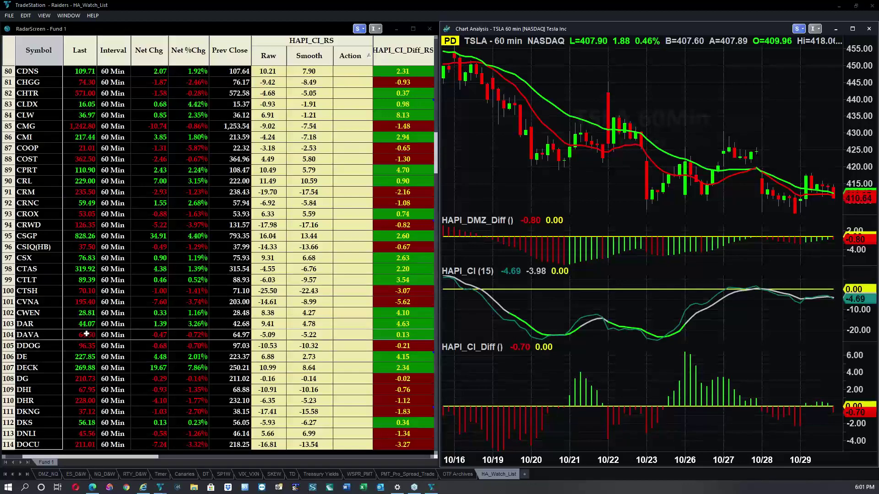
pyautogui.scroll(-3, 51, 278)
pyautogui.scroll(-10, 50, 278)
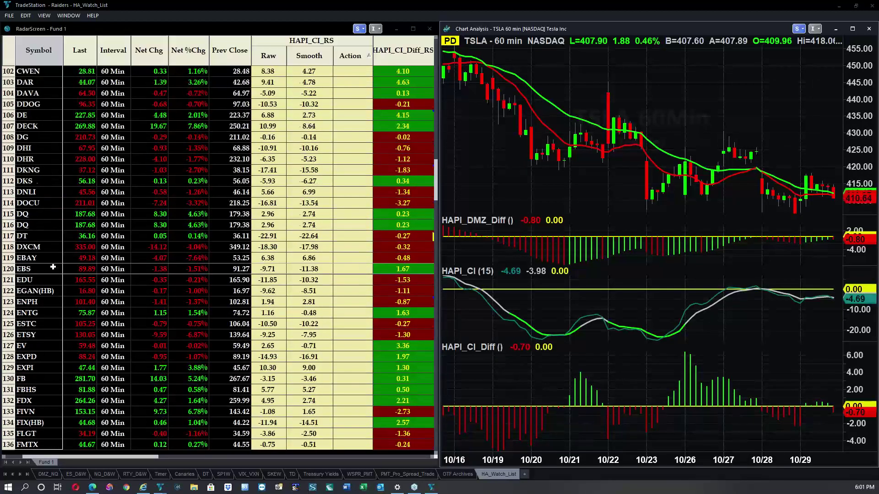
pyautogui.scroll(-6, 54, 259)
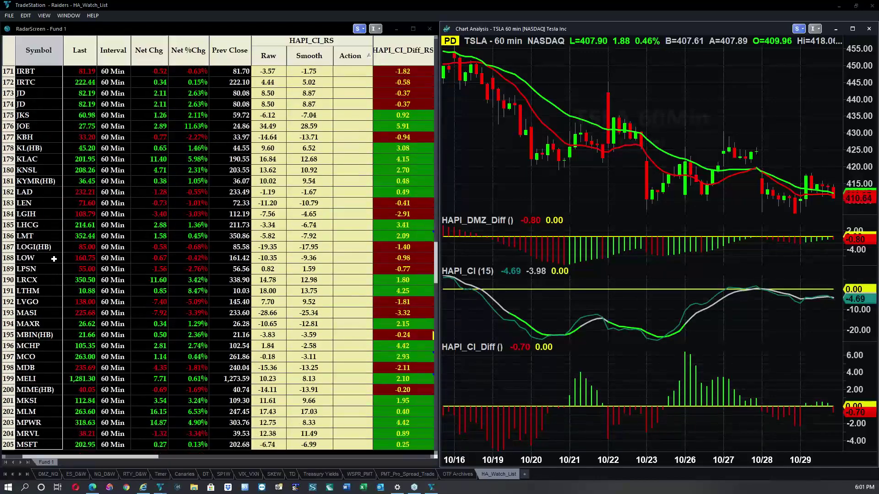
pyautogui.scroll(-1, 54, 259)
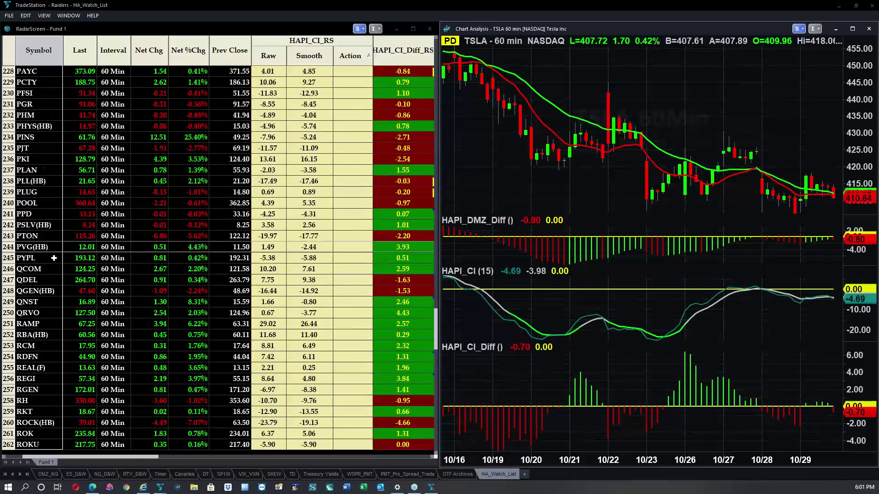
pyautogui.scroll(-6, 54, 258)
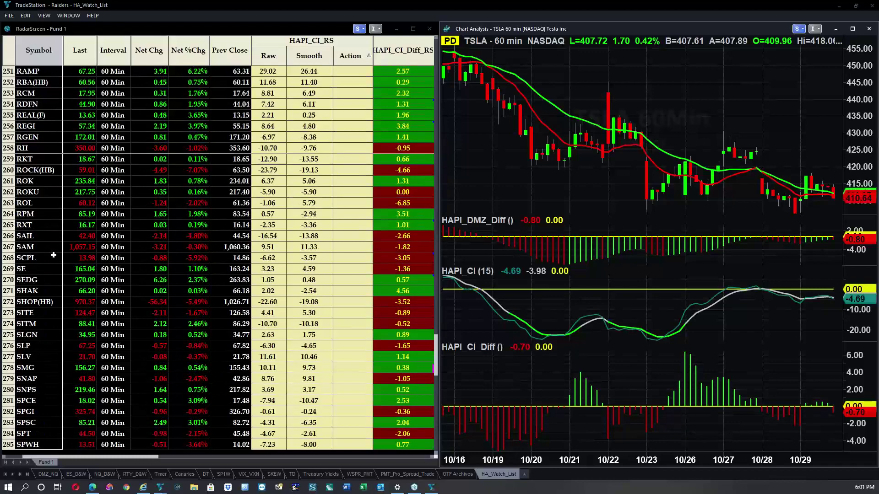
pyautogui.scroll(-5, 54, 255)
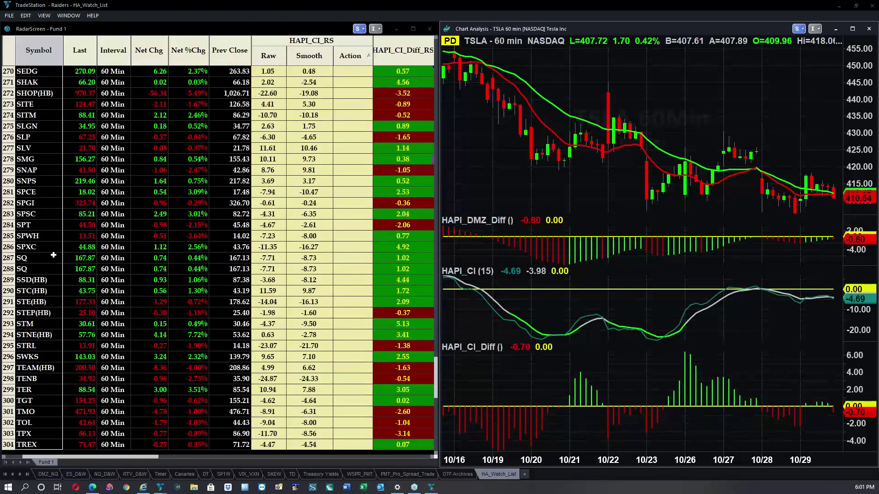
pyautogui.scroll(-3, 53, 254)
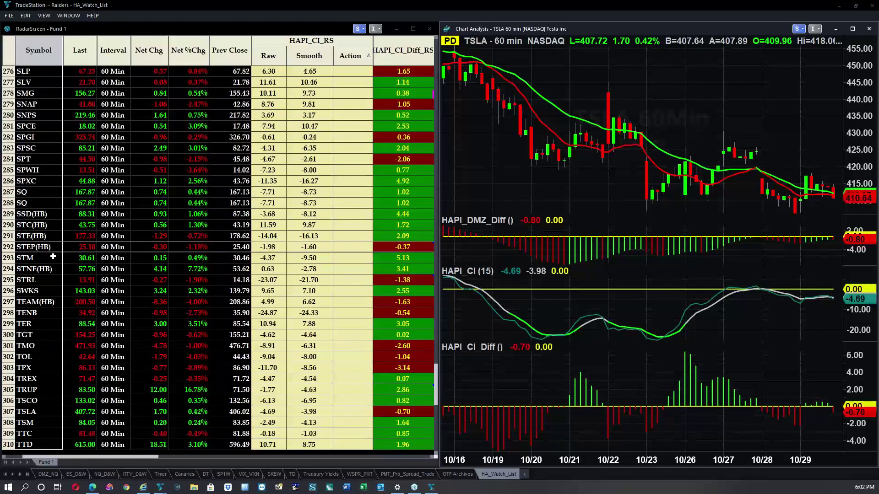
pyautogui.scroll(-3, 53, 257)
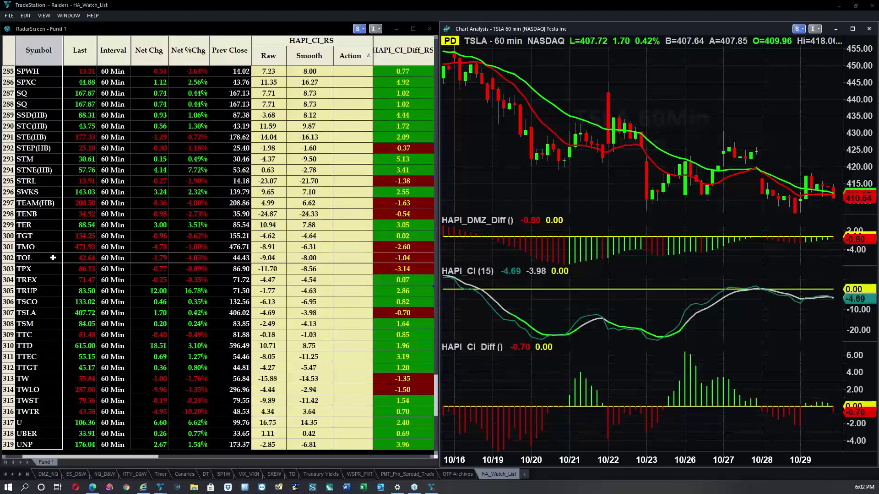
pyautogui.scroll(-6, 53, 259)
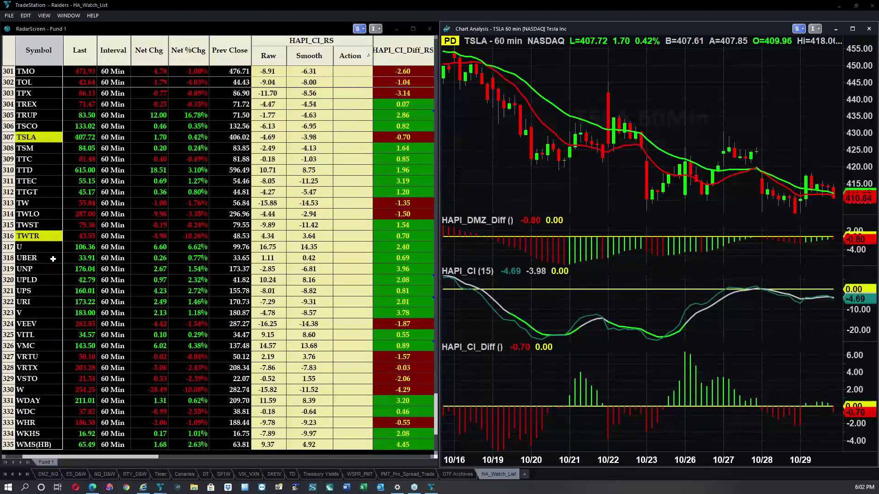
pyautogui.scroll(-3, 52, 269)
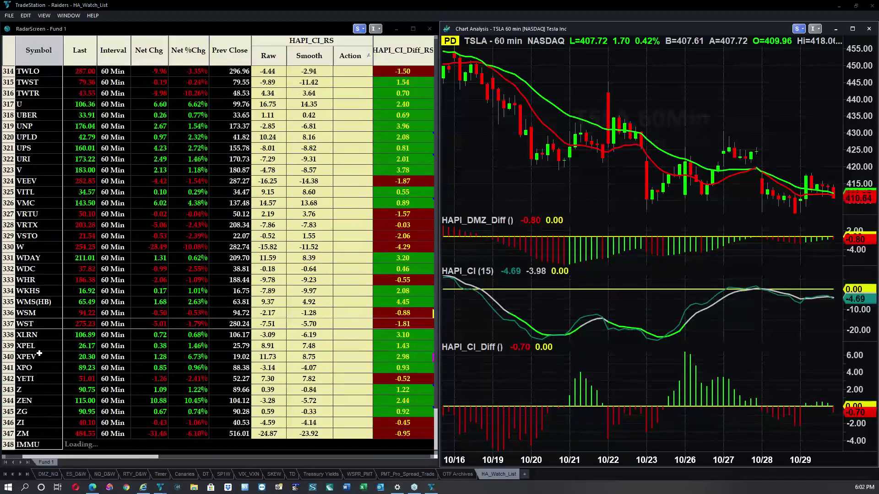
pyautogui.click(39, 422)
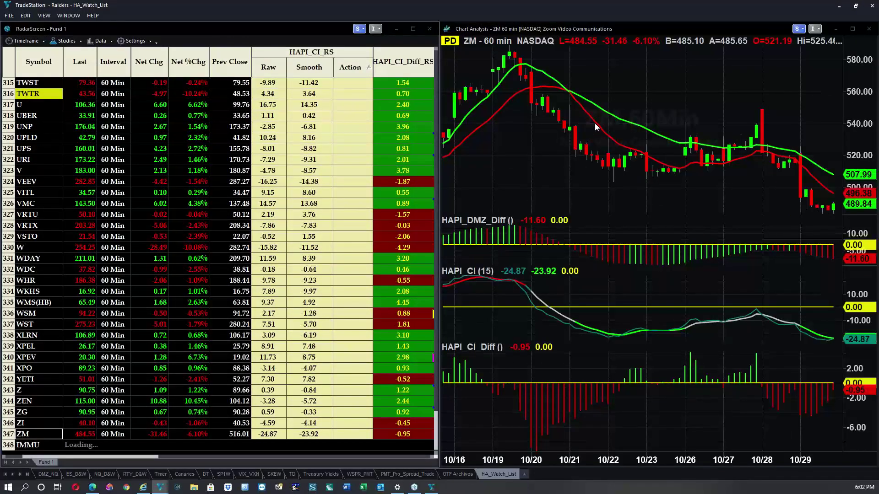
# Set the interval of all RadarScreen symbols to Daily
pyautogui.rightClick(117, 64)
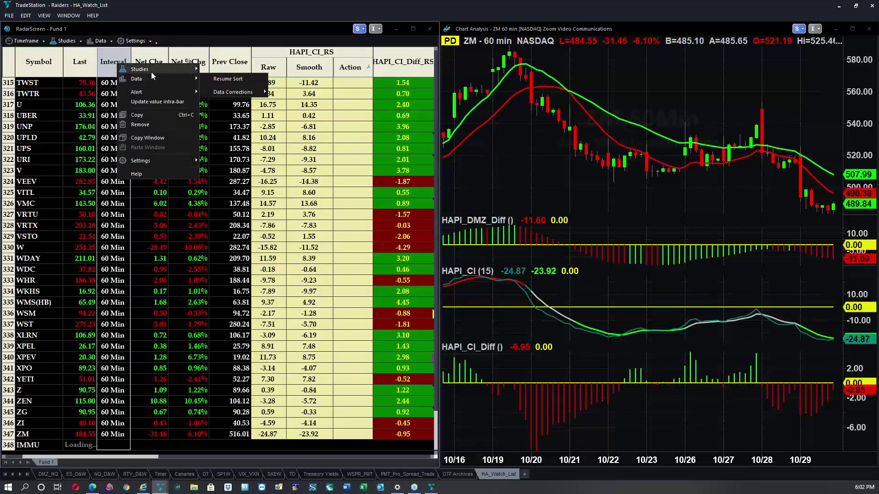
pyautogui.rightClick(46, 63)
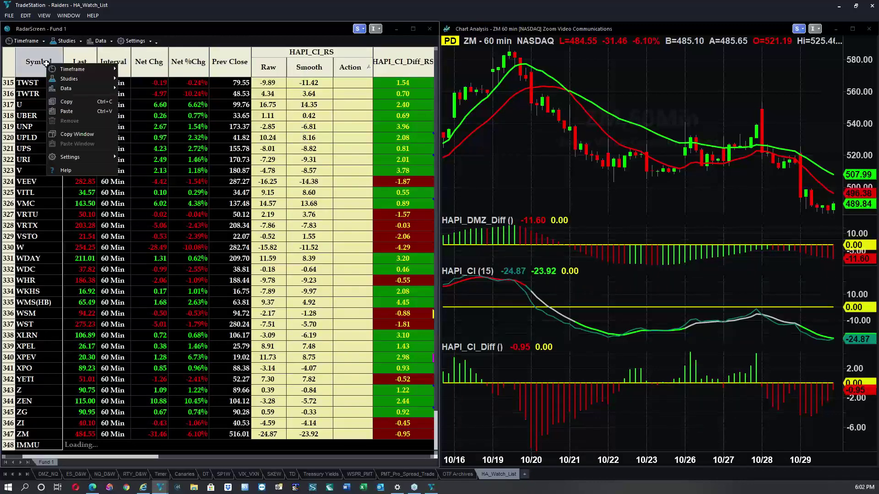
pyautogui.moveTo(115, 70)
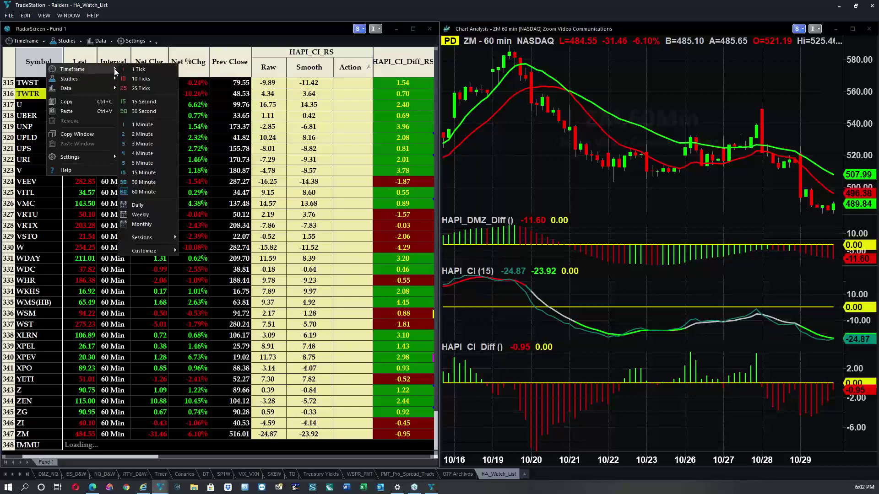
pyautogui.click(158, 204)
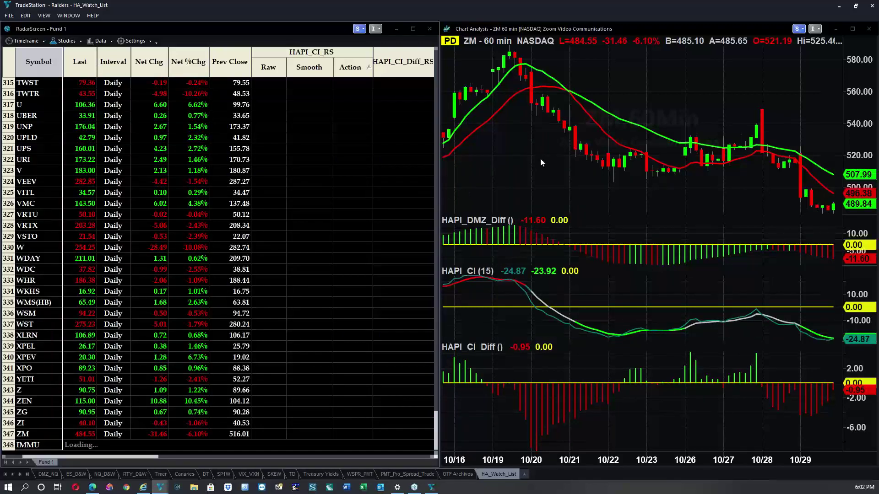
# Change the ZM chart's timeframe to Daily
pyautogui.rightClick(469, 63)
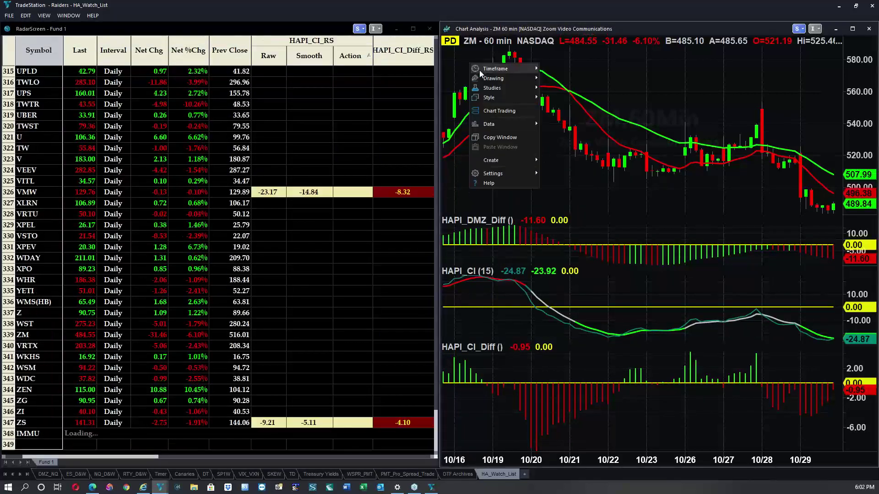
pyautogui.moveTo(479, 70)
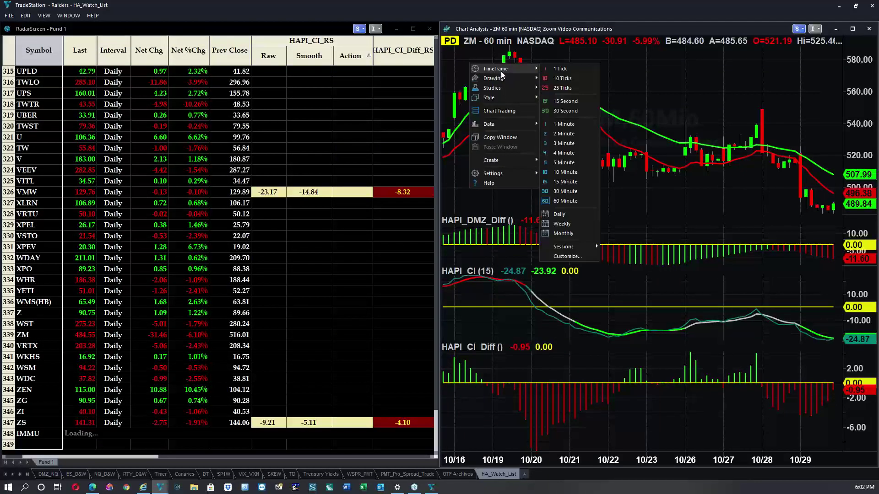
pyautogui.click(559, 213)
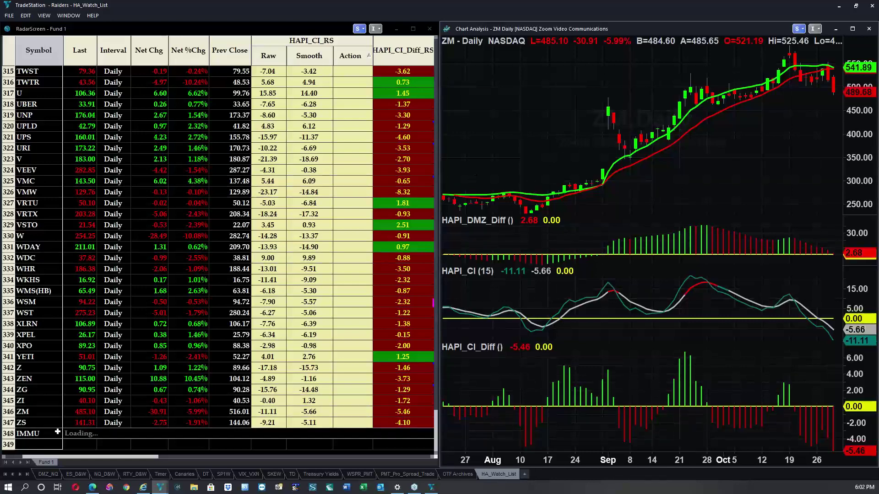
# Maximize the RadarScreen window and replace the IMMU symbol at the end of the watch list with AMZN
pyautogui.click(35, 438)
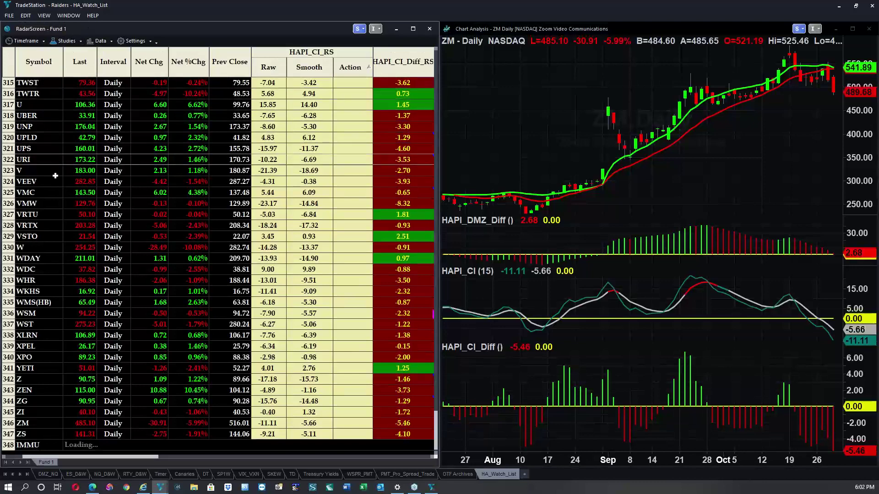
pyautogui.click(414, 30)
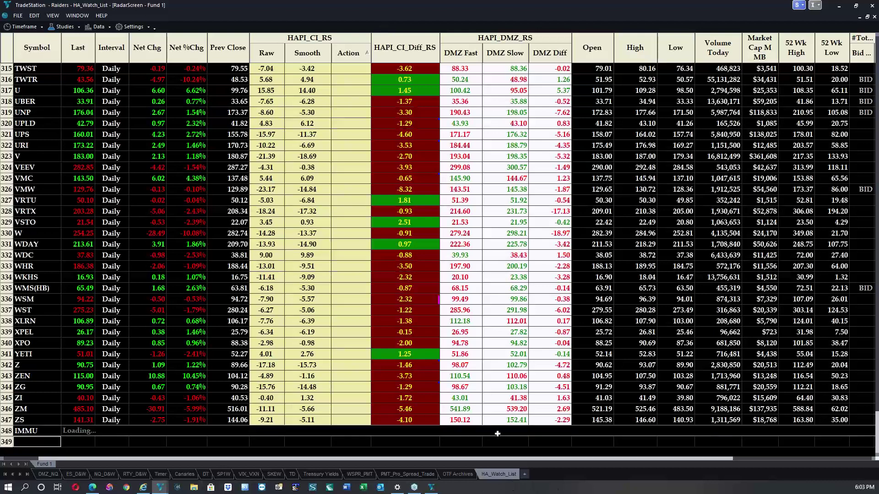
pyautogui.click(46, 433)
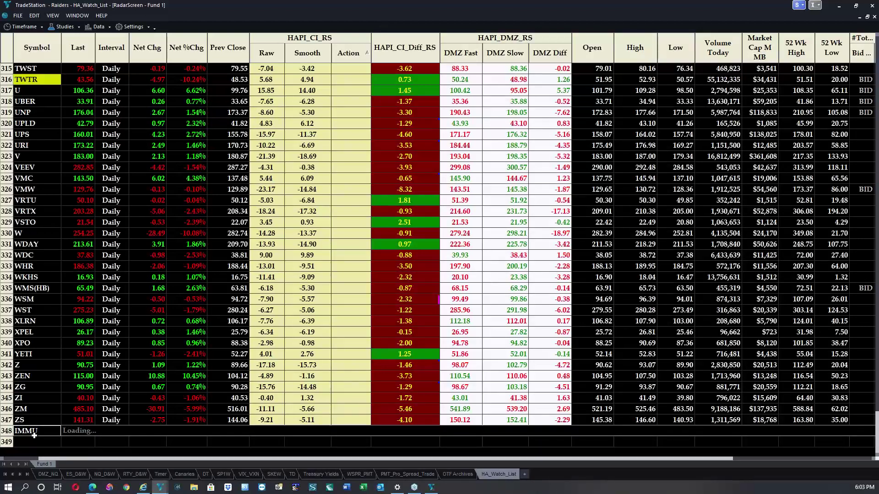
pyautogui.press('Delete')
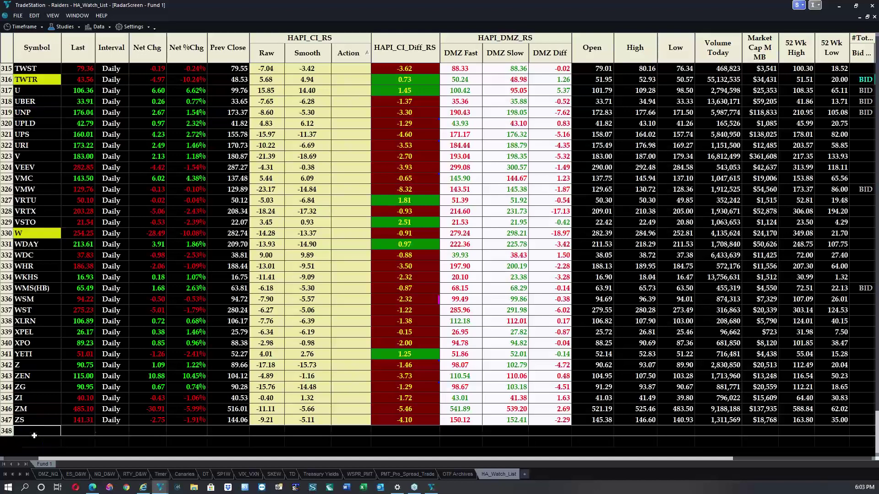
pyautogui.write('amzn')
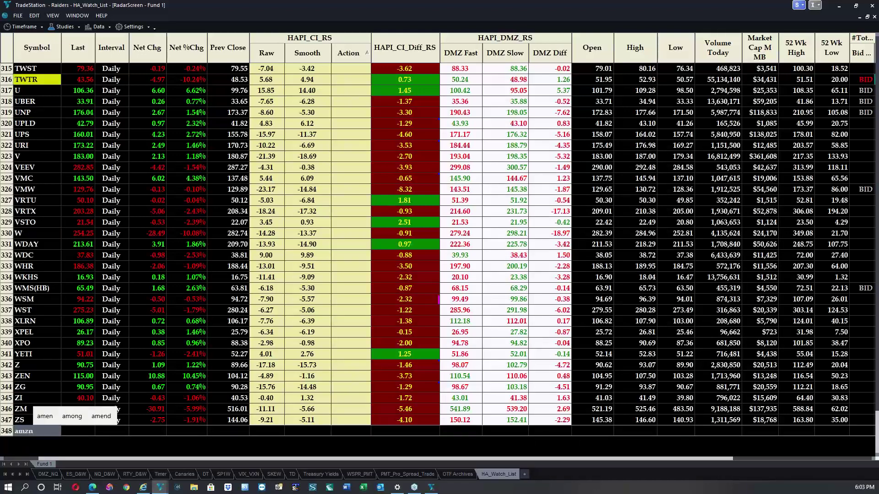
pyautogui.press('Return')
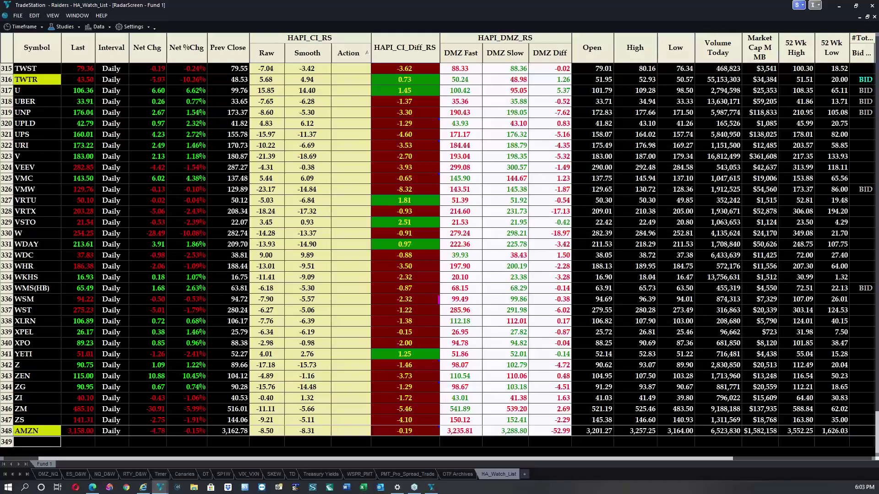
# Find the duplicate AMZN rows near the start of the watch list and delete one of them
pyautogui.scroll(4, 87, 299)
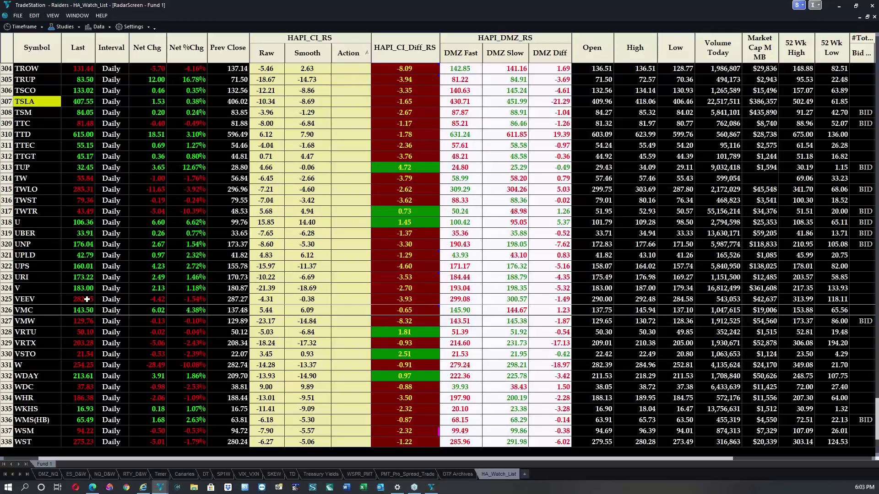
pyautogui.hscroll(5, 86, 299)
pyautogui.scroll(20, 86, 299)
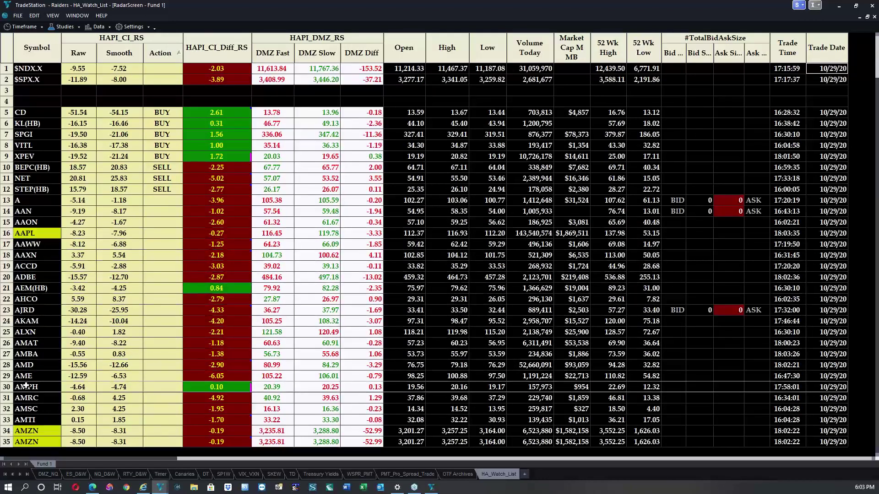
pyautogui.scroll(-3, 26, 386)
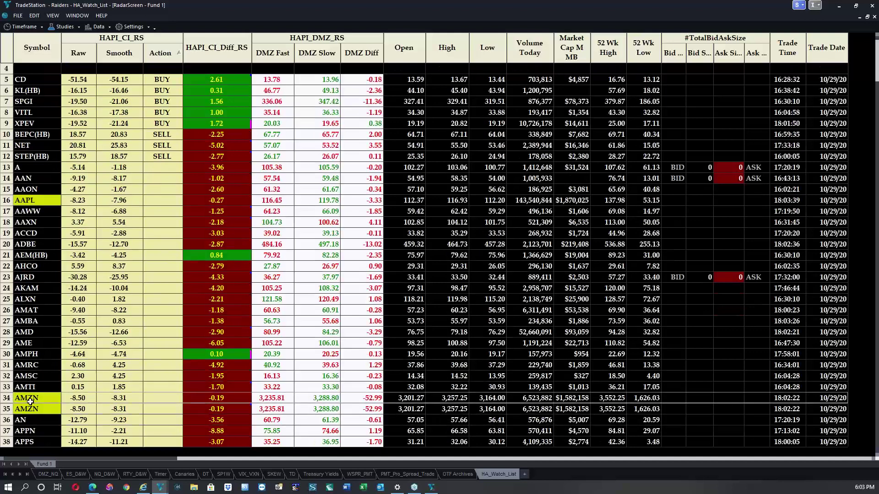
pyautogui.click(30, 400)
pyautogui.press('Delete')
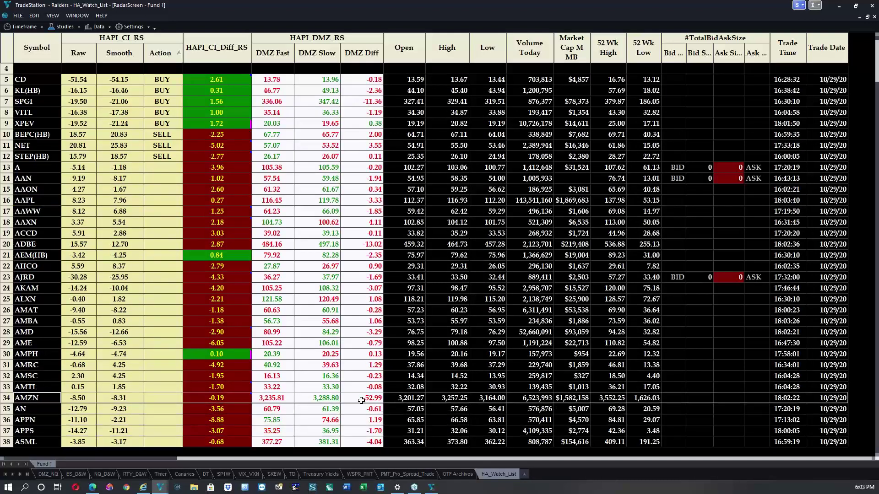
# Restore the RadarScreen beside the chart and examine the AMZN daily chart's HAPI_CI signals back to July
pyautogui.scroll(3, 367, 394)
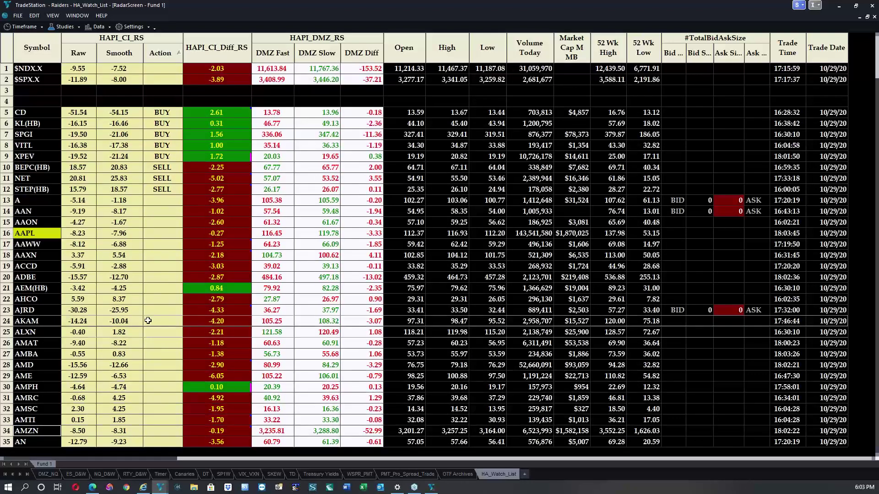
pyautogui.scroll(-2, 156, 398)
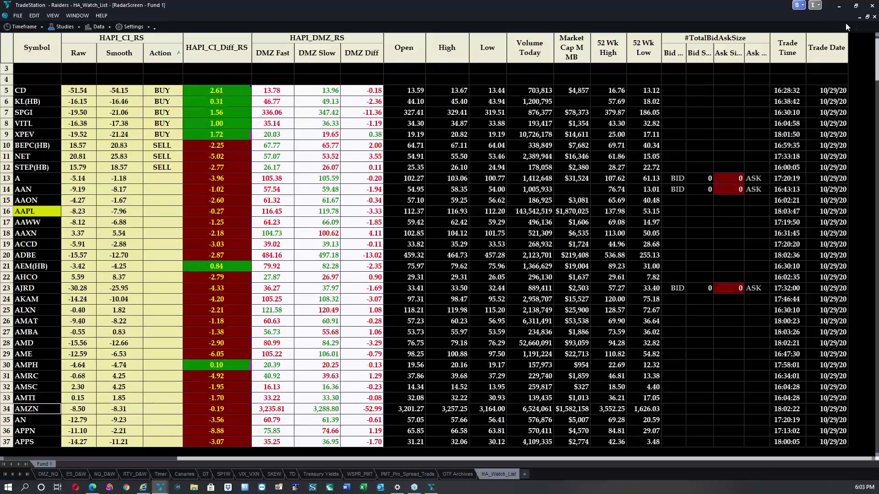
pyautogui.click(867, 17)
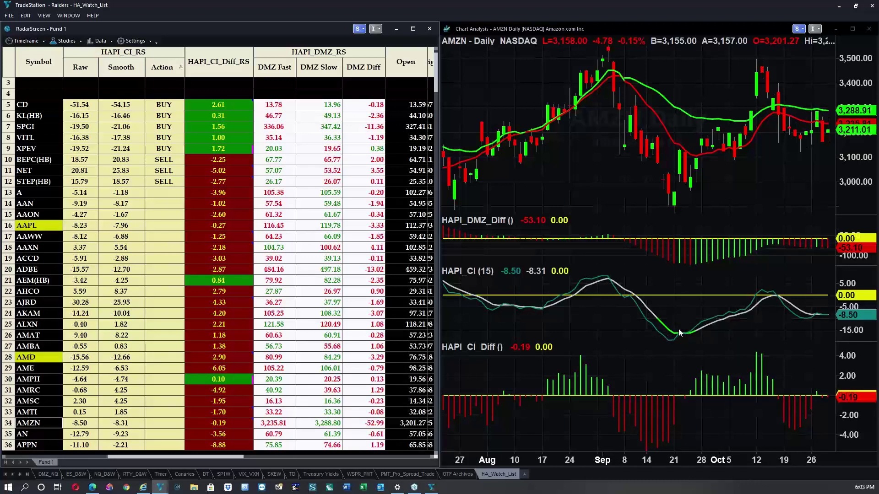
pyautogui.scroll(5, 534, 317)
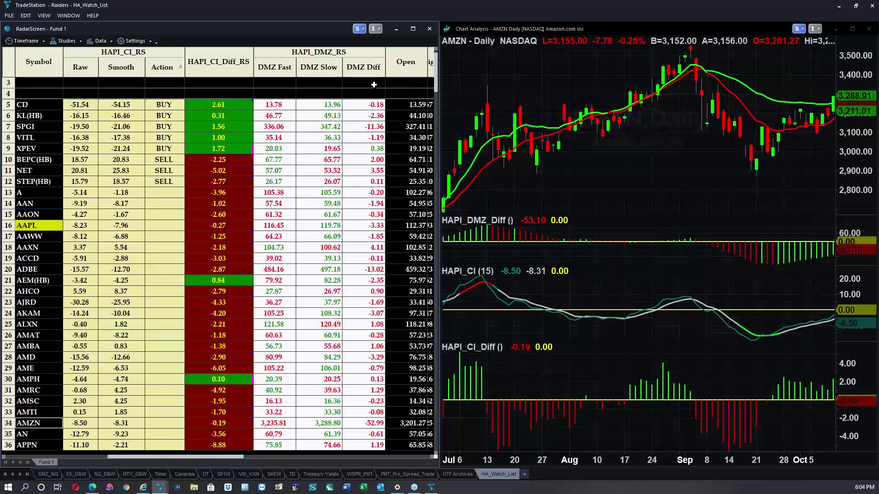
# Maximize the RadarScreen and examine the daily HAPI_CI and HAPI_DMZ readings down to the end of the watch list
pyautogui.click(412, 28)
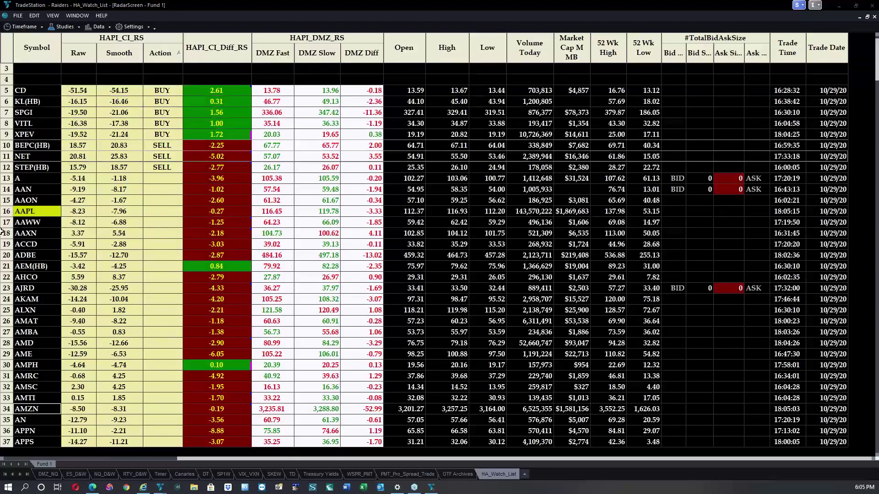
pyautogui.scroll(-5, 96, 353)
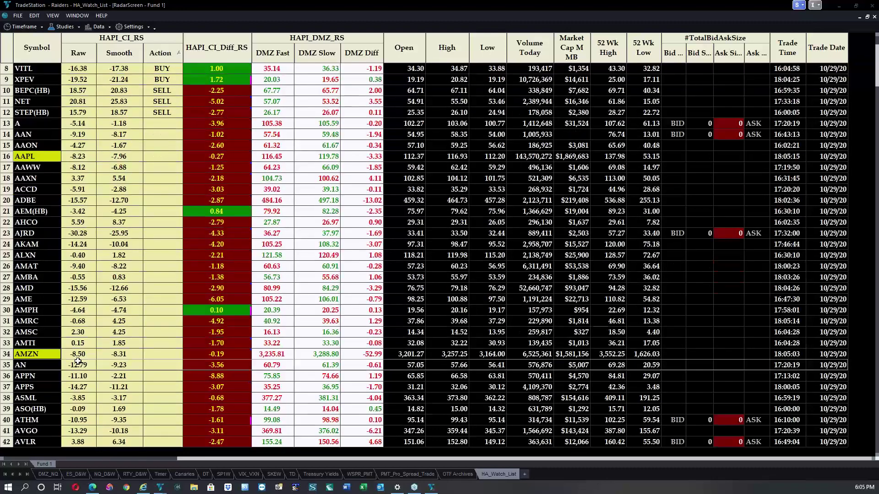
pyautogui.scroll(-4, 80, 356)
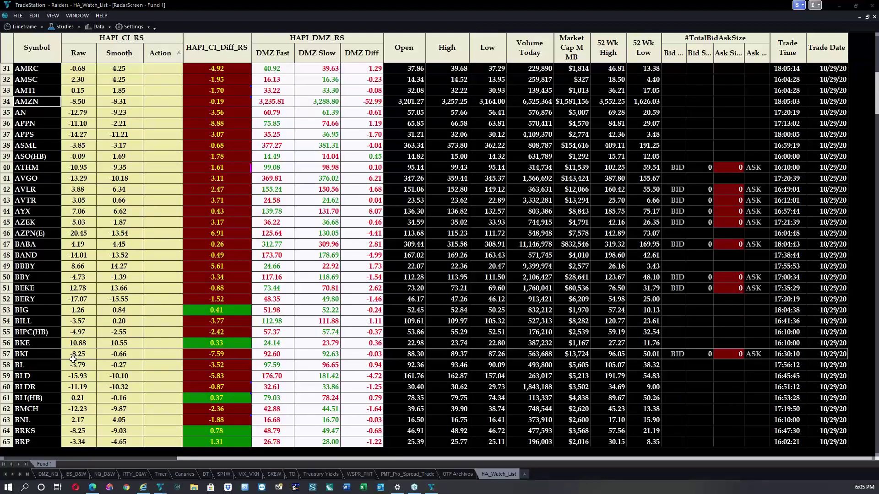
pyautogui.scroll(-2, 80, 357)
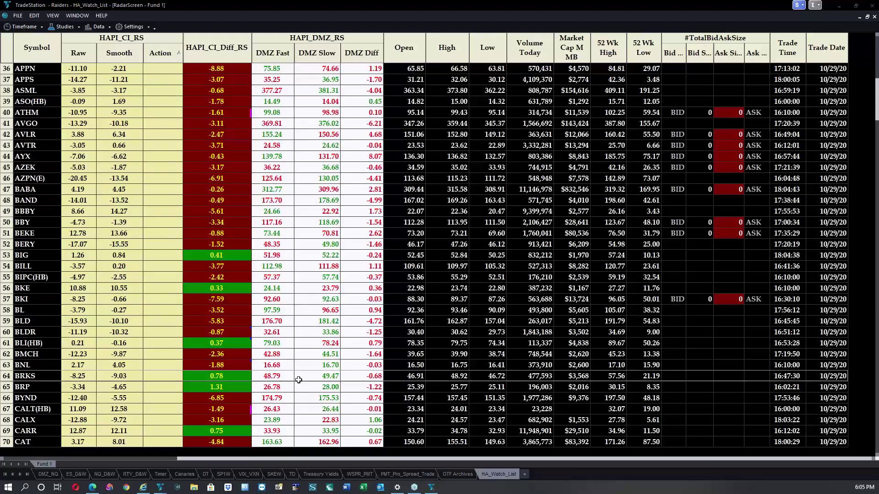
pyautogui.click(30, 388)
pyautogui.press('pagedown')
pyautogui.press('pagedown')
pyautogui.press('pagedown')
pyautogui.press('pagedown')
pyautogui.press('pagedown')
pyautogui.press('pagedown')
pyautogui.press('pagedown')
pyautogui.press('pagedown')
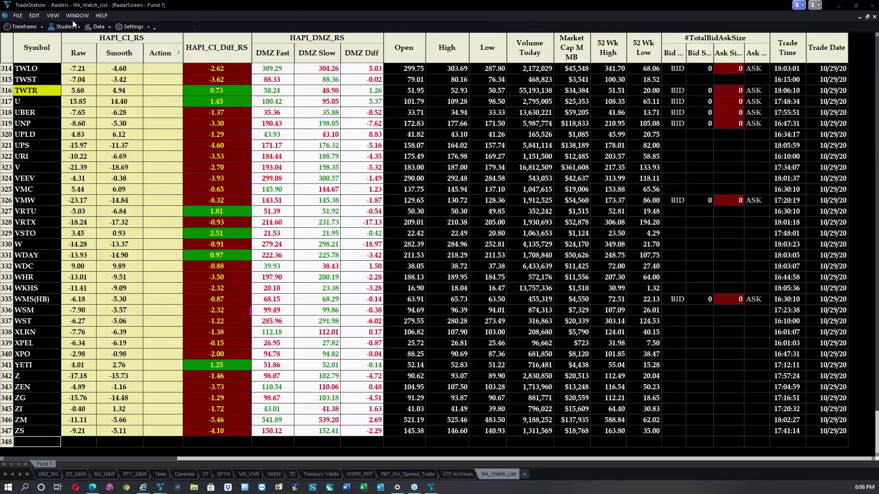
# Open a new OptionStation Pro window and assign it the Blue Global Symbol Link
pyautogui.click(20, 18)
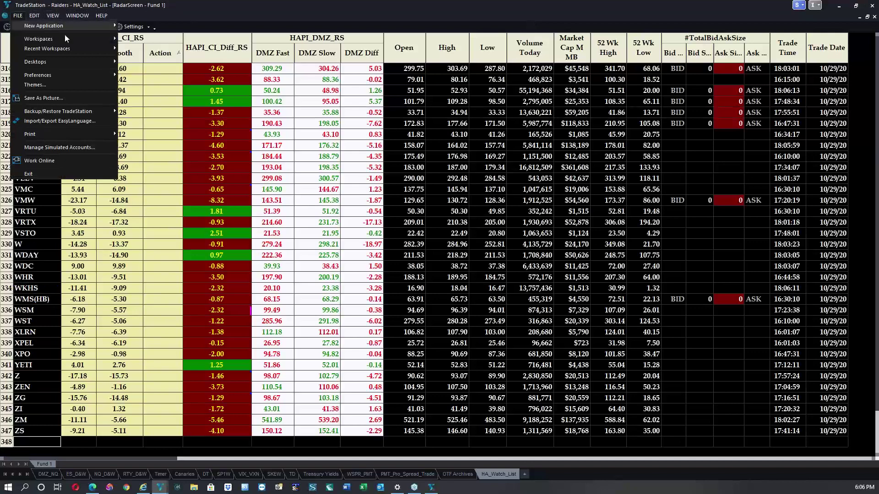
pyautogui.moveTo(87, 36)
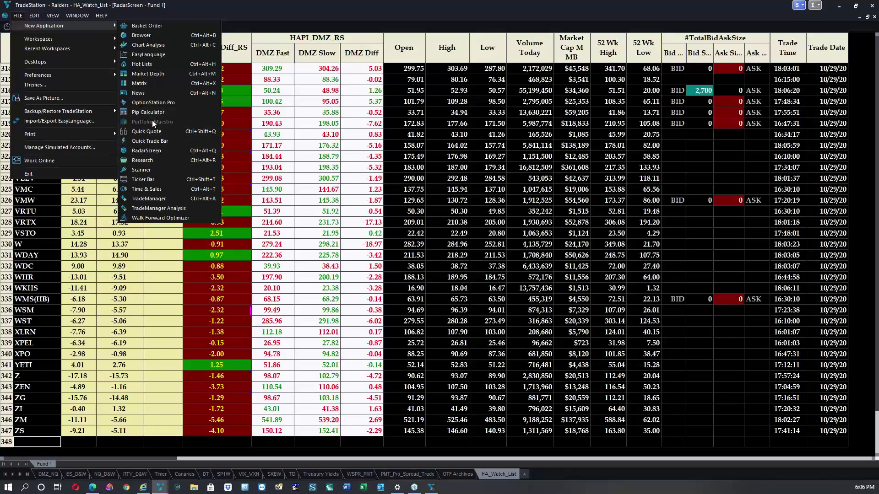
pyautogui.click(166, 103)
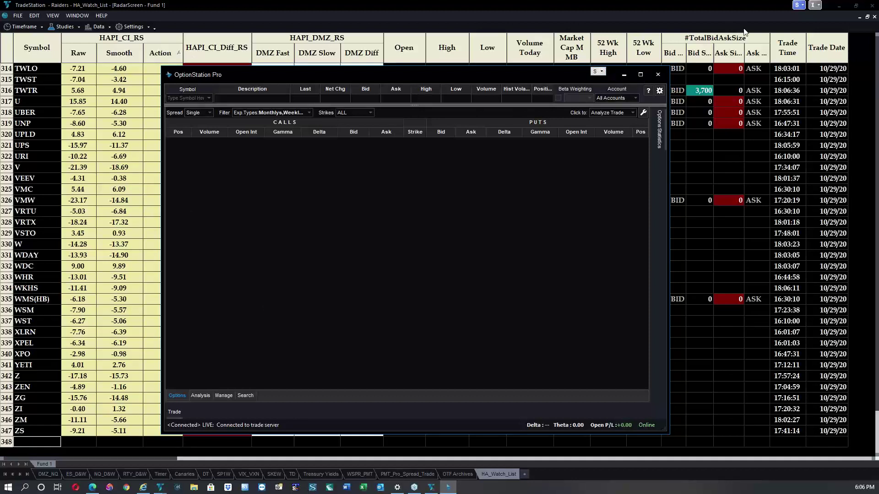
pyautogui.click(598, 71)
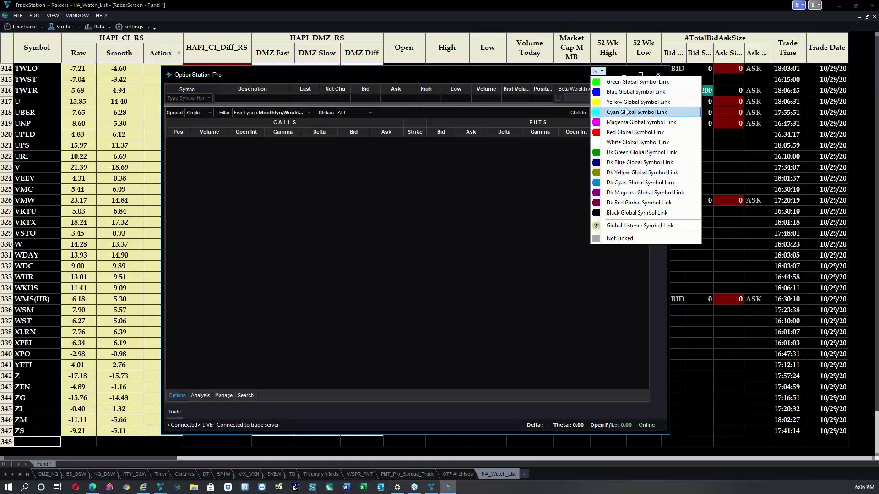
pyautogui.click(627, 93)
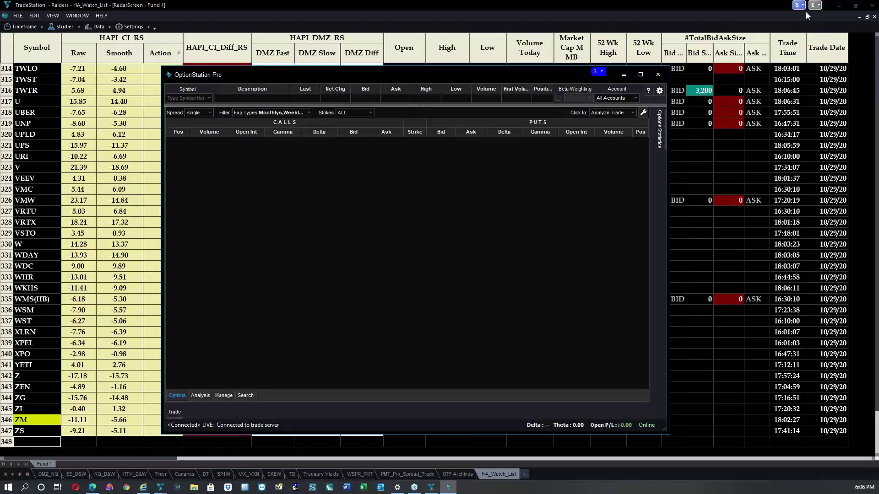
# Set the RadarScreen to the Blue Global Symbol Link and load the UPS option chain in OptionStation Pro through it
pyautogui.click(800, 5)
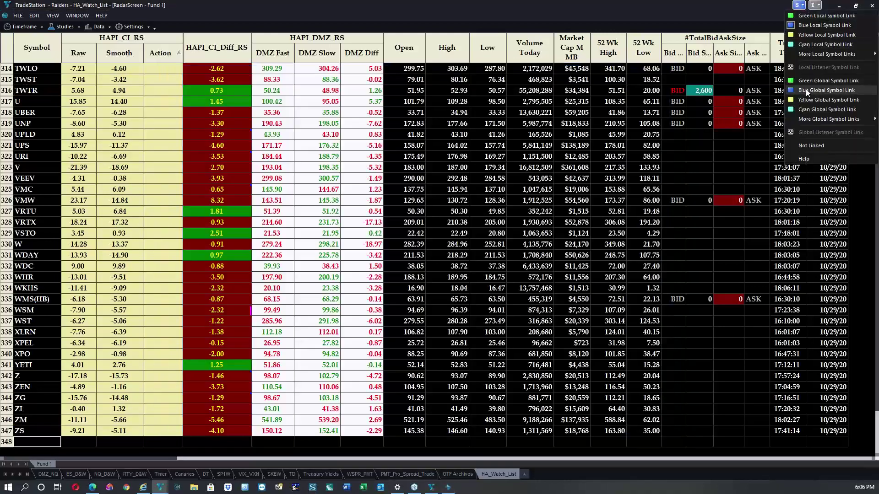
pyautogui.click(806, 90)
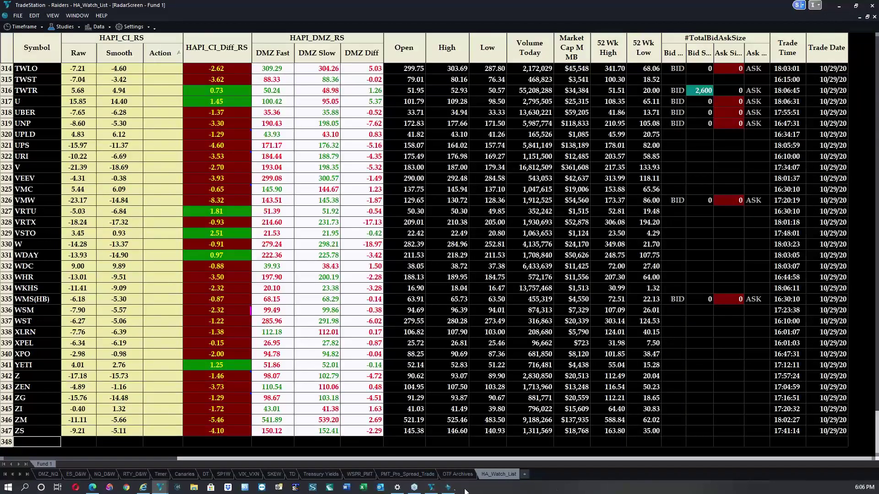
pyautogui.click(448, 488)
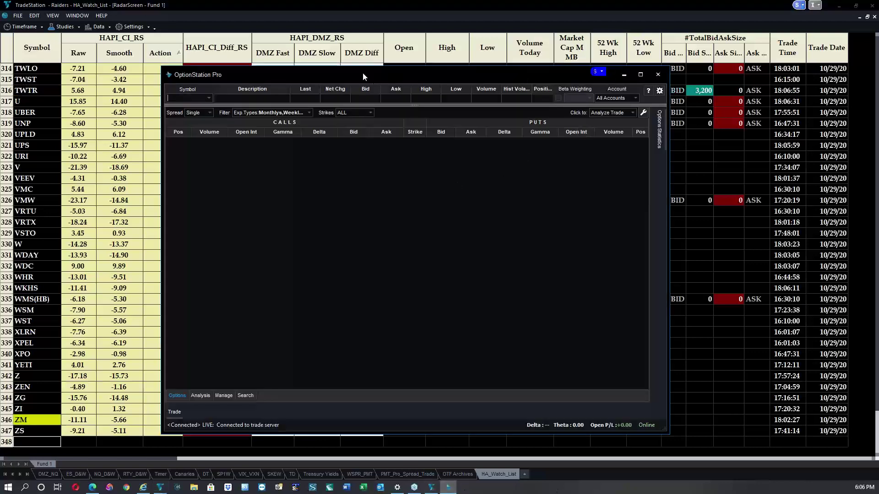
pyautogui.click(36, 145)
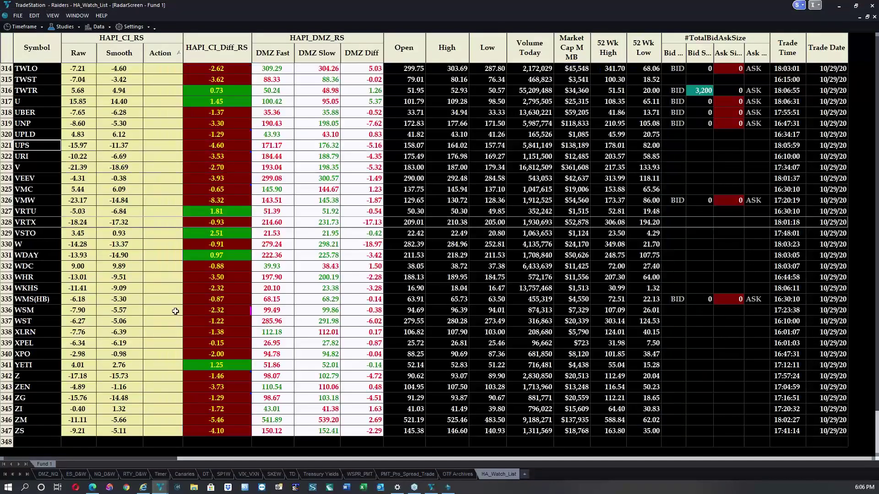
pyautogui.click(449, 488)
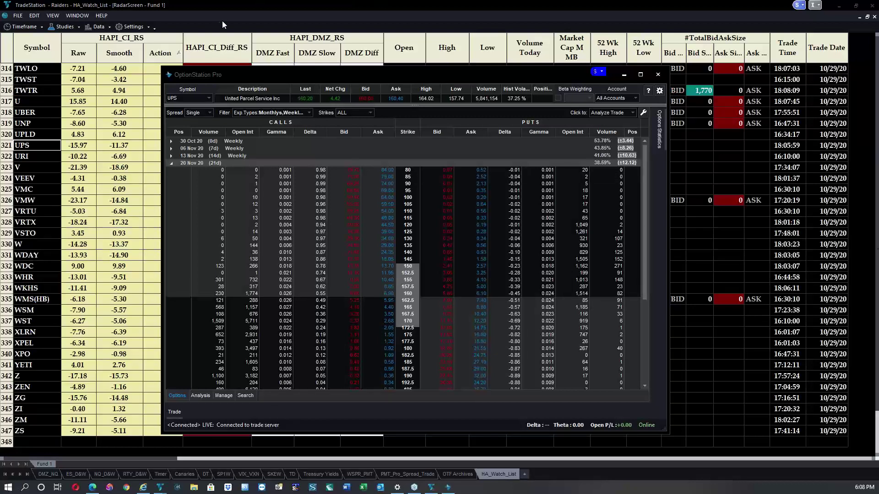
# Check the installed TradeStation version and licence information, then close the About window
pyautogui.click(101, 16)
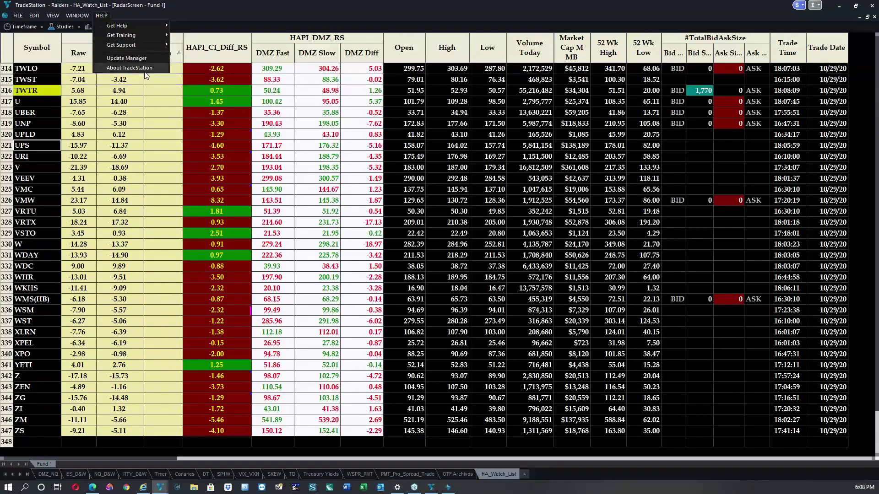
pyautogui.click(130, 68)
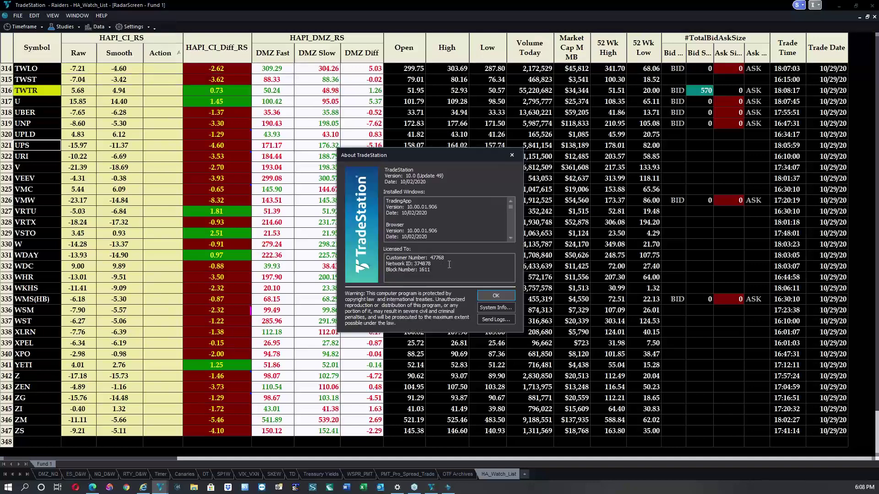
pyautogui.click(509, 297)
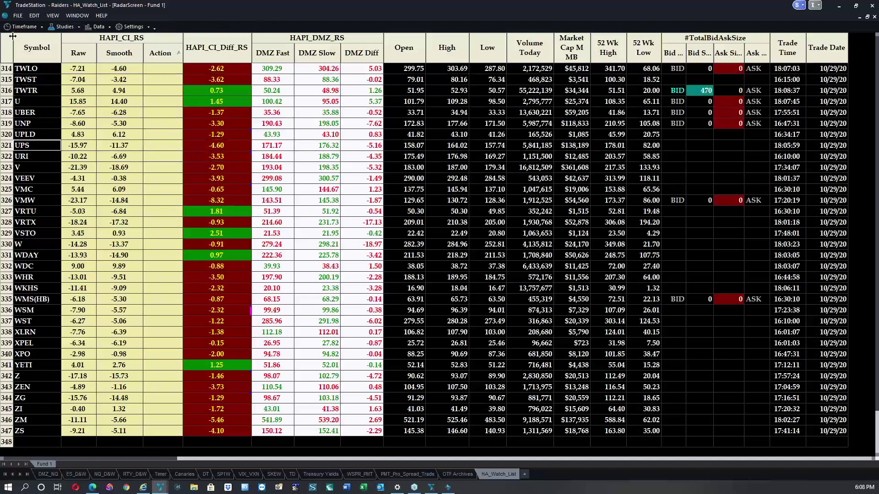
pyautogui.click(19, 16)
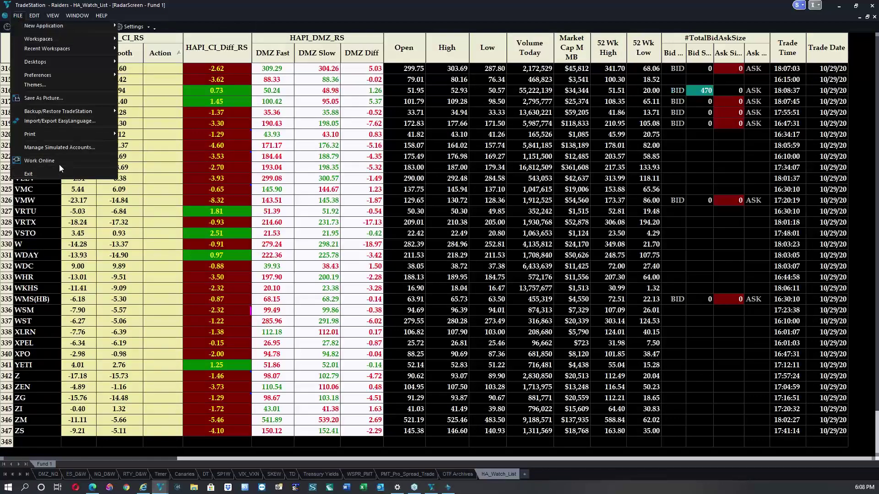
pyautogui.click(41, 161)
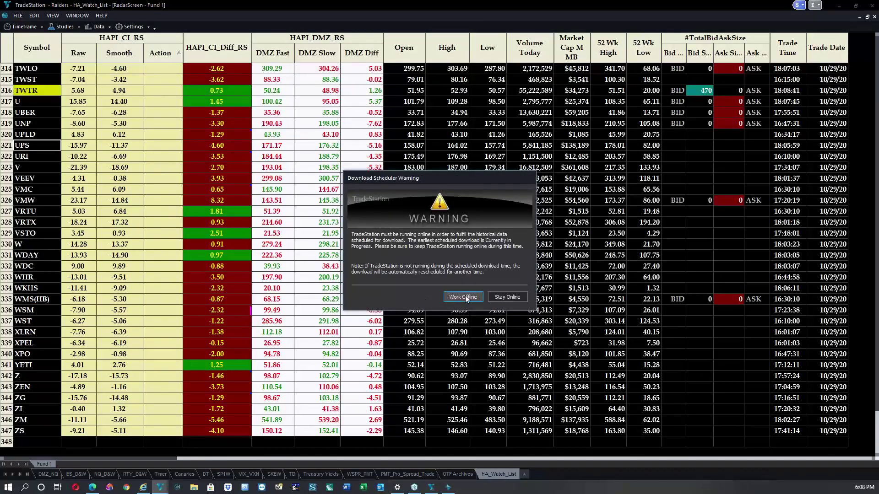
pyautogui.click(520, 297)
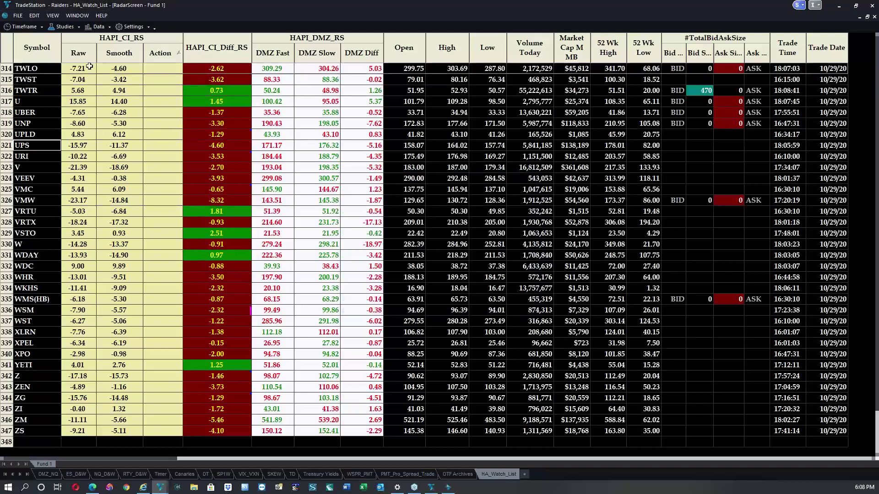
# Log on to the TradeStation network for simulated trading by entering the account password
pyautogui.click(20, 16)
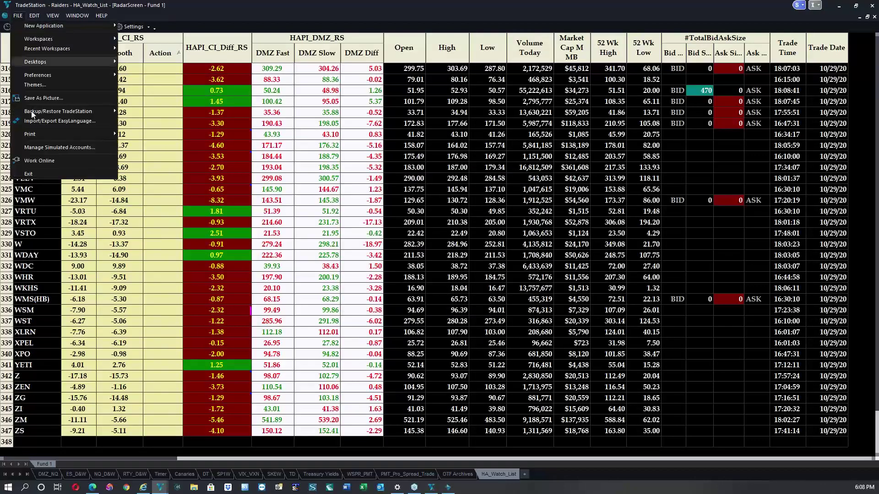
pyautogui.click(49, 161)
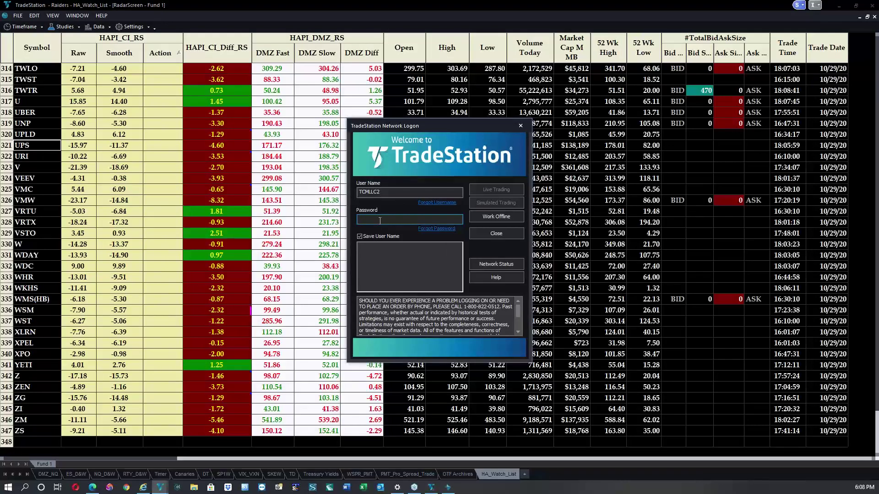
pyautogui.write('*')
pyautogui.click(488, 201)
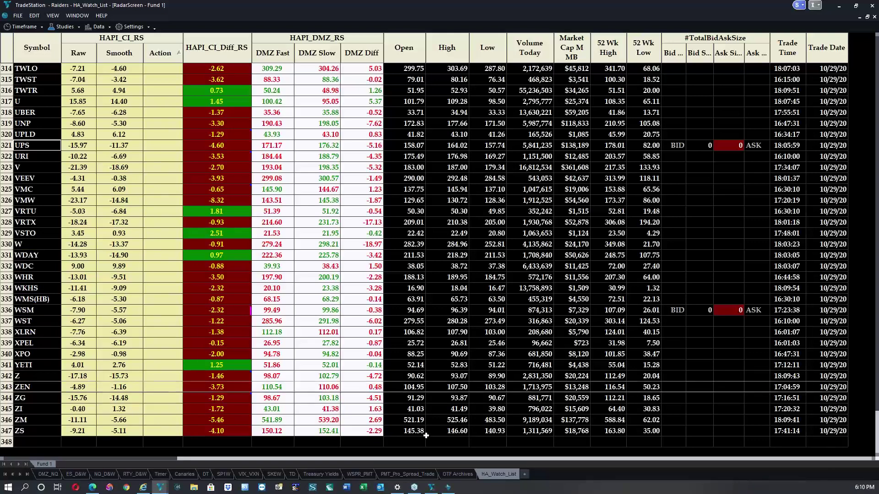
# Switch to Internet Explorer and read the Hamzei Analytics Proprietary Indicators page, including its webinar links and subscription terms
pyautogui.click(143, 487)
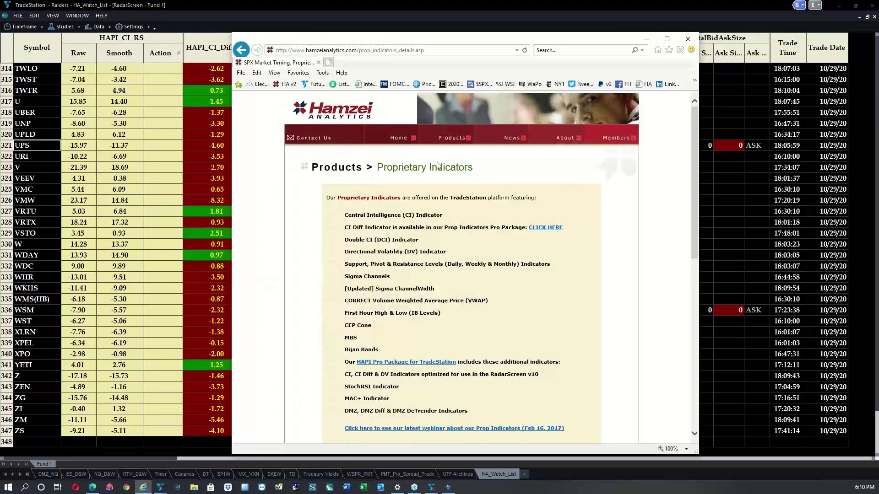
pyautogui.scroll(-6, 451, 158)
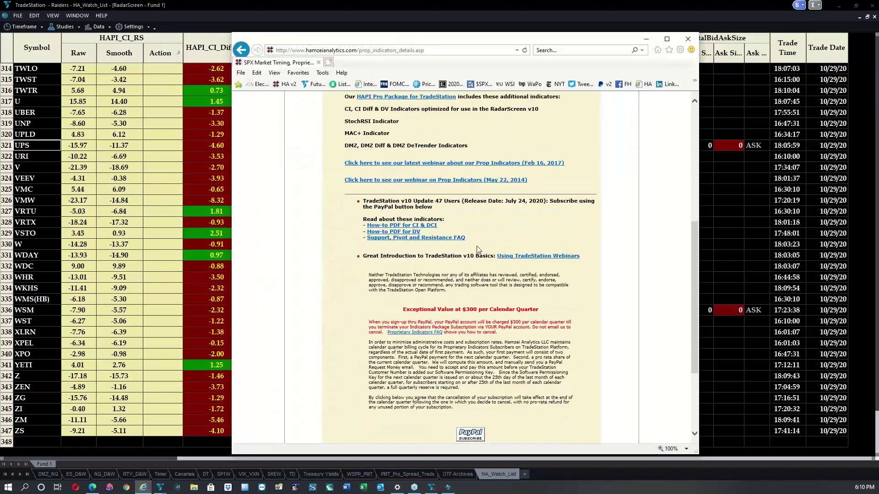
pyautogui.scroll(1, 485, 317)
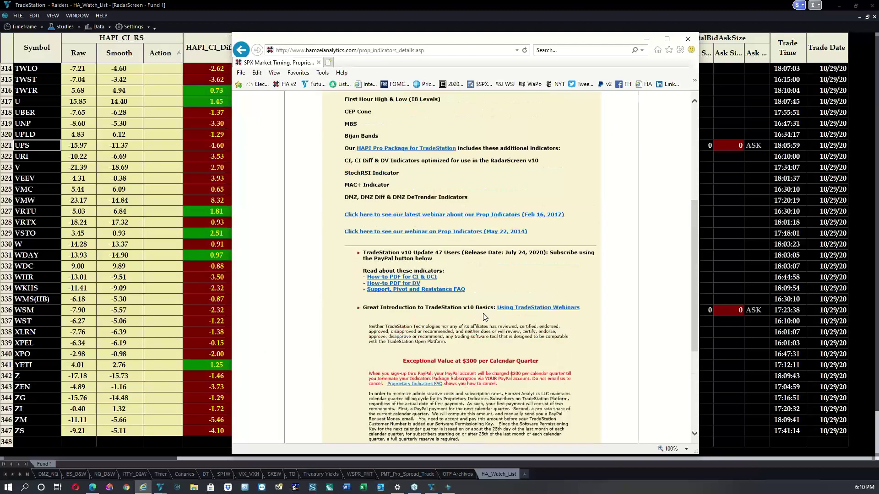
pyautogui.scroll(5, 485, 317)
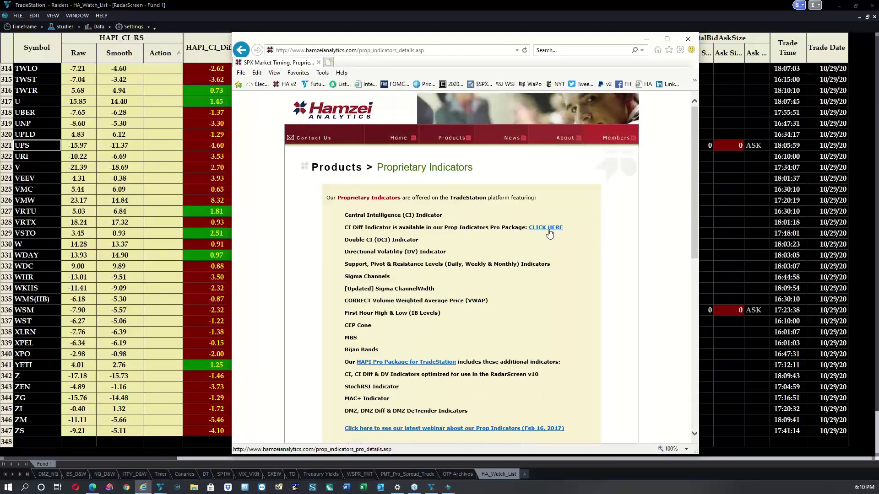
# Open the Proprietary Indicators Pro package page, read its indicator list and subscription terms, and minimize the browser
pyautogui.click(549, 232)
pyautogui.scroll(-10, 541, 260)
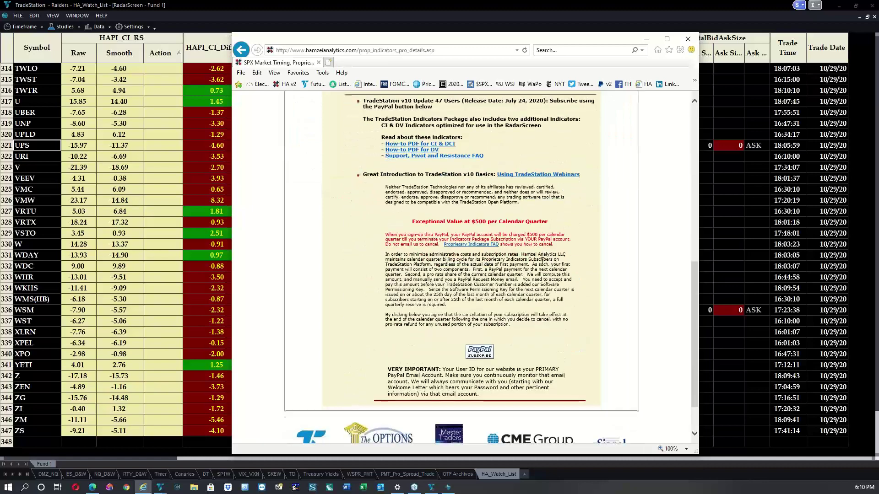
pyautogui.scroll(4, 485, 228)
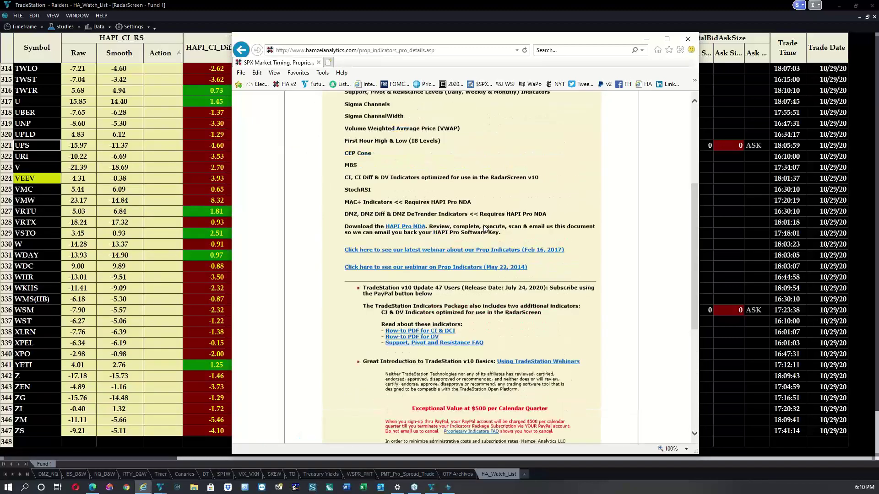
pyautogui.scroll(4, 485, 227)
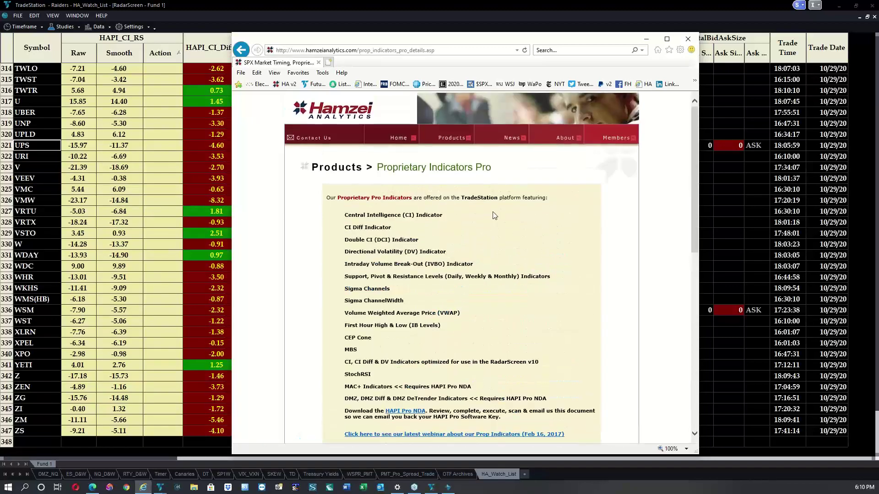
pyautogui.click(649, 41)
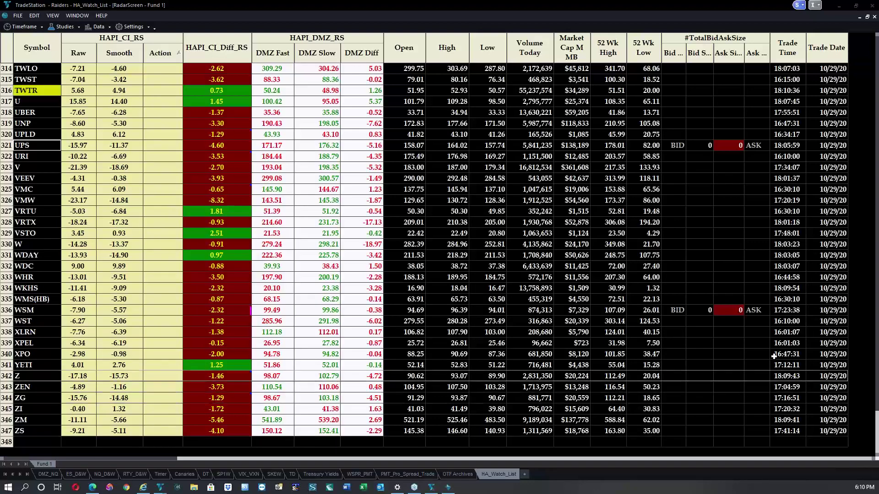
# Bring back the Pro indicators page and check the IBD 250+ Radar Screen trade spreadsheet in Google Sheets
pyautogui.click(143, 487)
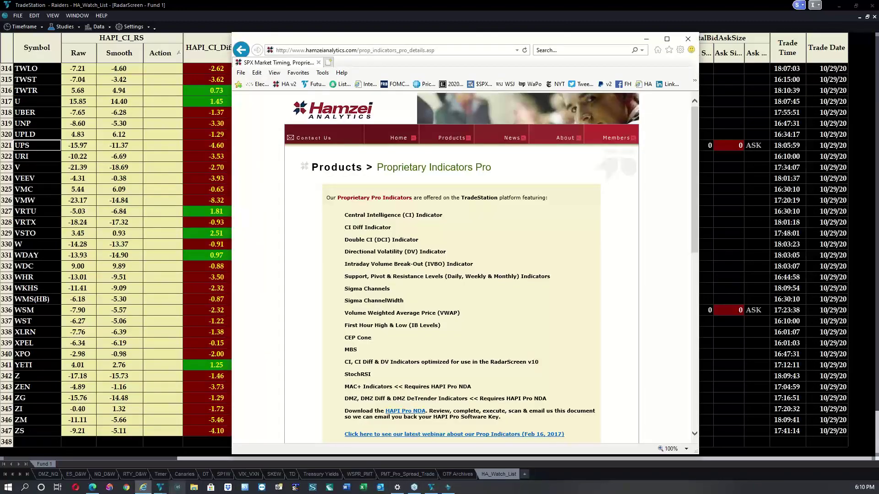
pyautogui.click(92, 487)
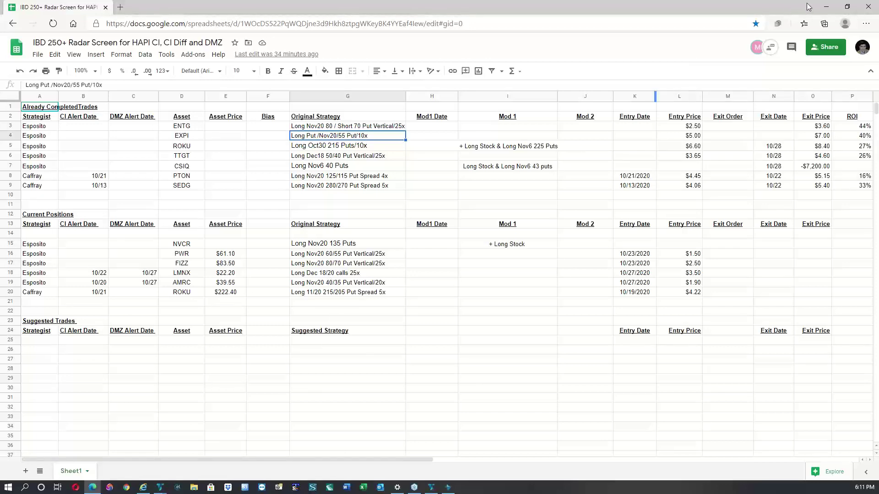
pyautogui.click(824, 8)
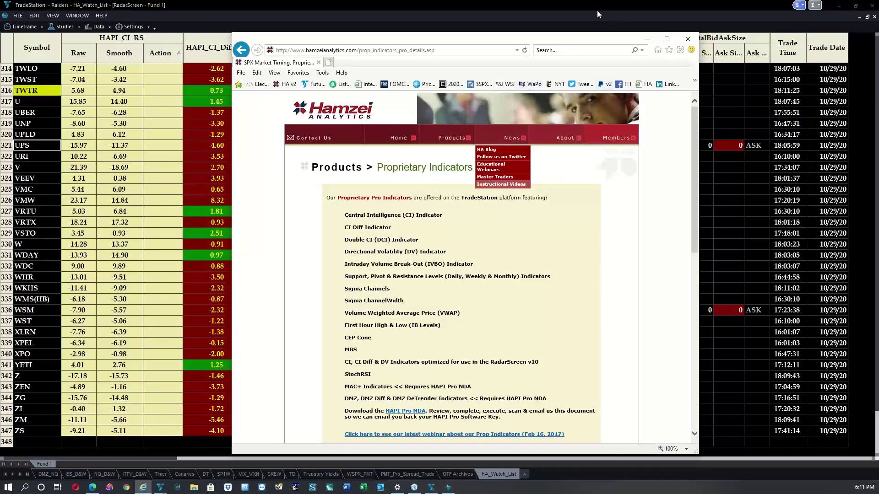
# Reread the Proprietary Indicators Pro page down to the quarterly pricing terms and minimize the browser window
pyautogui.moveTo(559, 169)
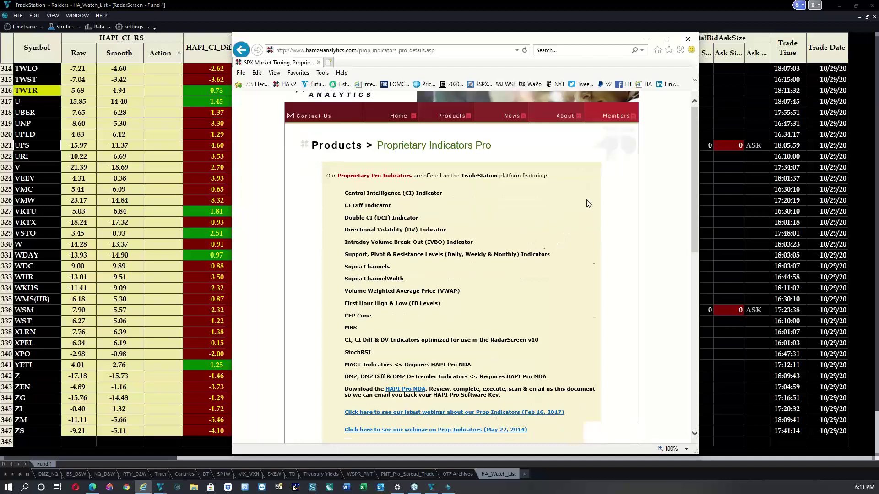
pyautogui.scroll(-6, 572, 206)
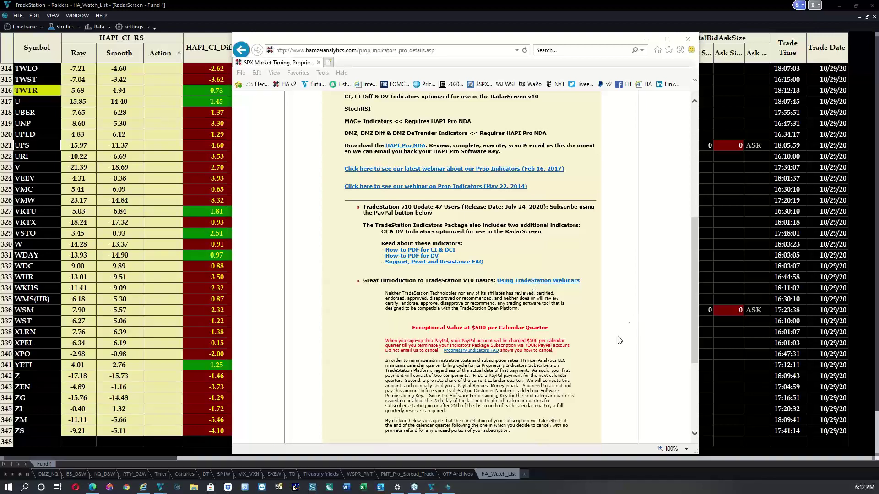
pyautogui.scroll(5, 667, 260)
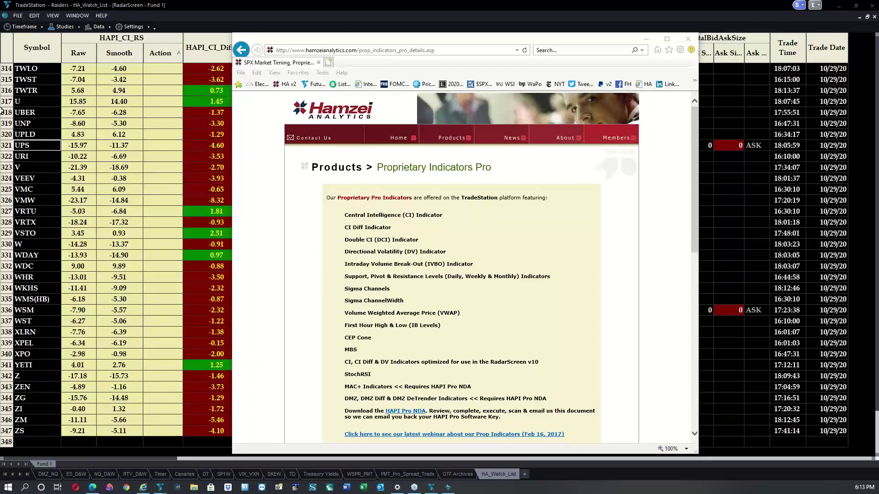
pyautogui.moveTo(458, 137)
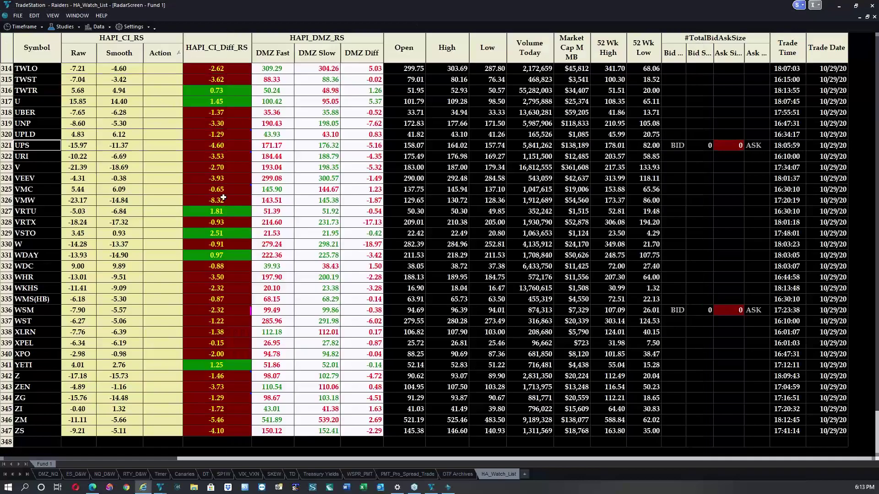
pyautogui.click(646, 38)
# Examine the HAPI_CI and HAPI_DMZ readings back to the start of the watch list, including the Last and Net Chg columns
pyautogui.scroll(11, 189, 187)
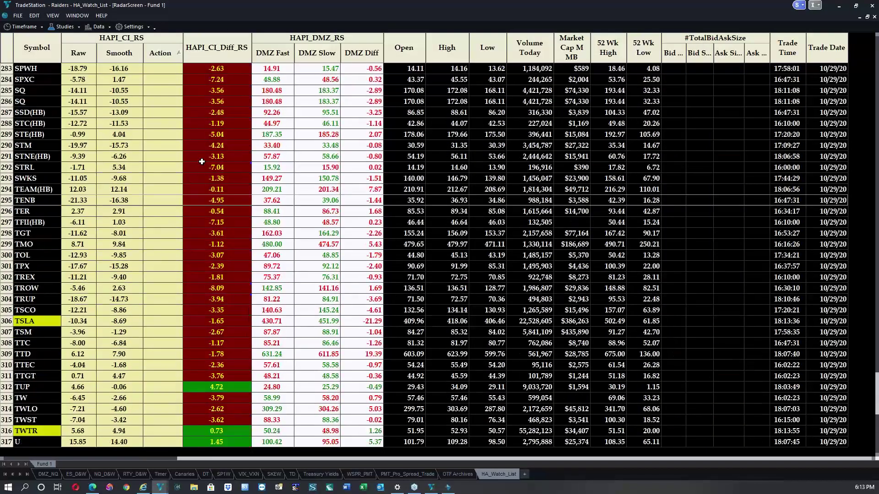
pyautogui.scroll(7, 202, 161)
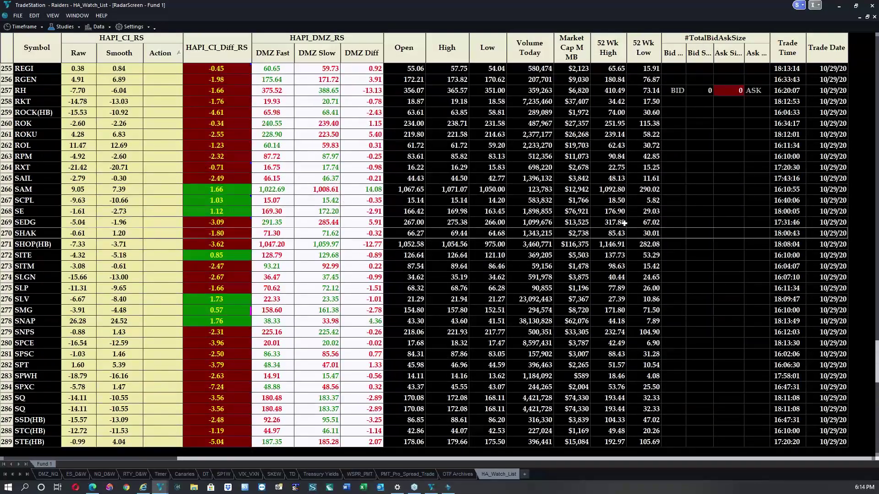
pyautogui.scroll(14, 120, 164)
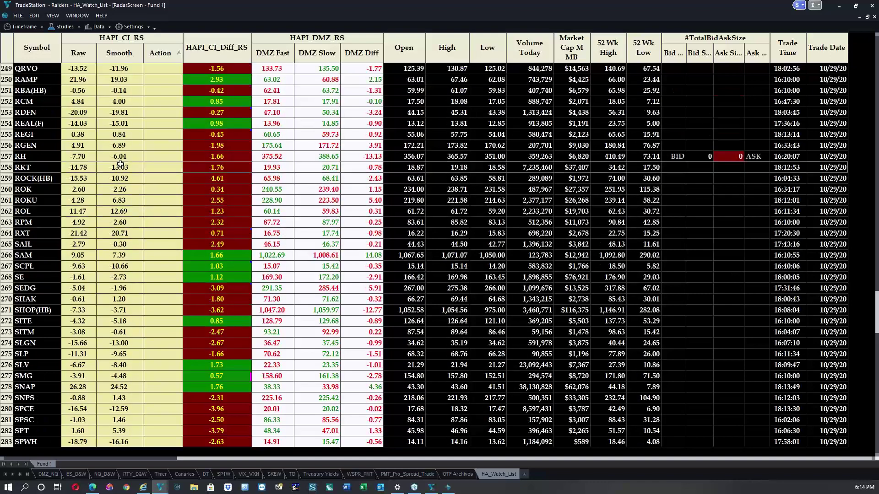
pyautogui.hotkey('ctrl', 'Home')
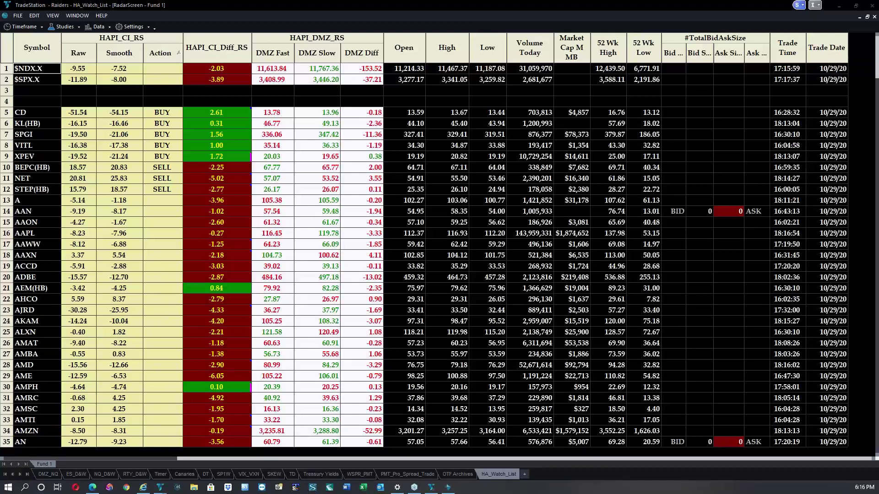
pyautogui.click(330, 259)
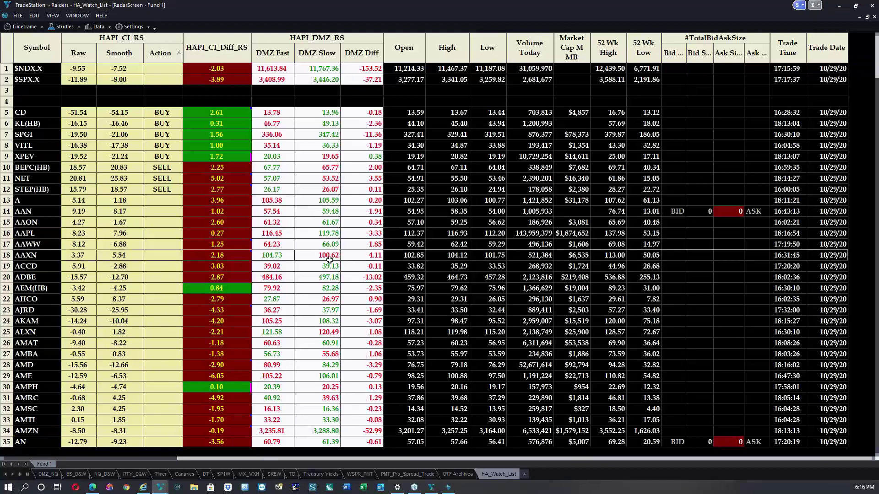
pyautogui.hscroll(-3, 330, 259)
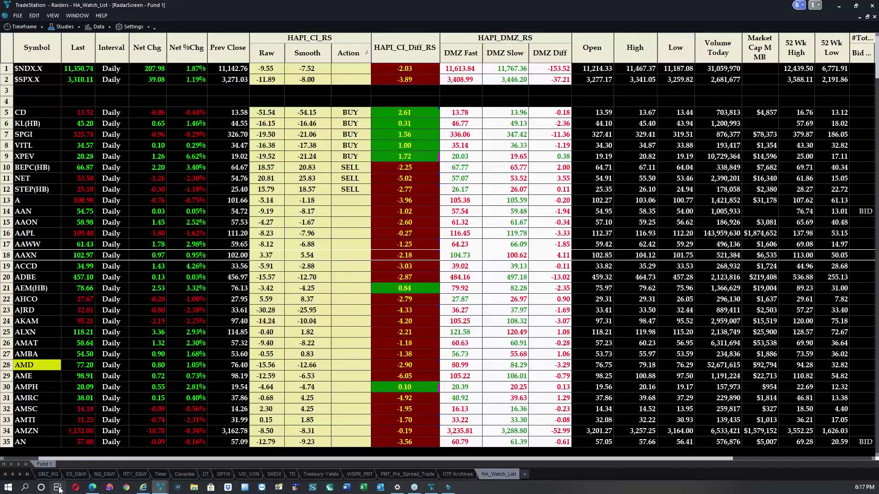
# Review the completed trades and current positions in the IBD 250+ Google Sheet, and restore the RadarScreen window beside the BRP daily chart
pyautogui.moveTo(91, 488)
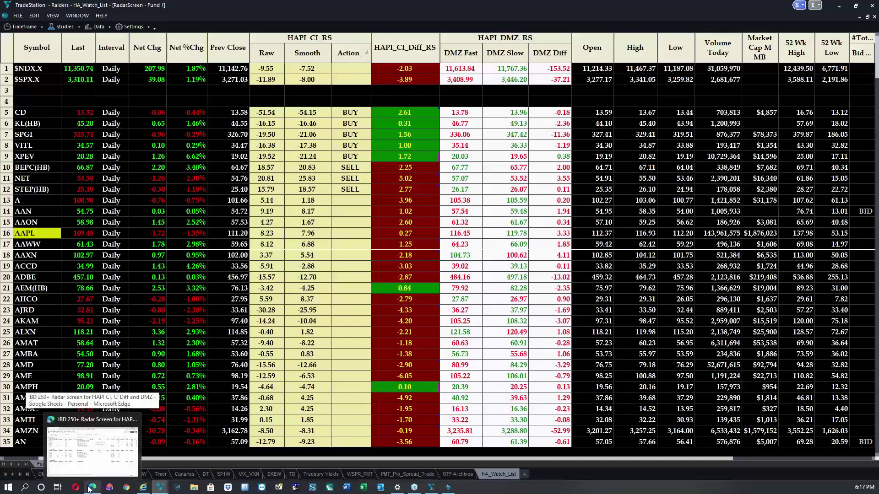
pyautogui.click(92, 488)
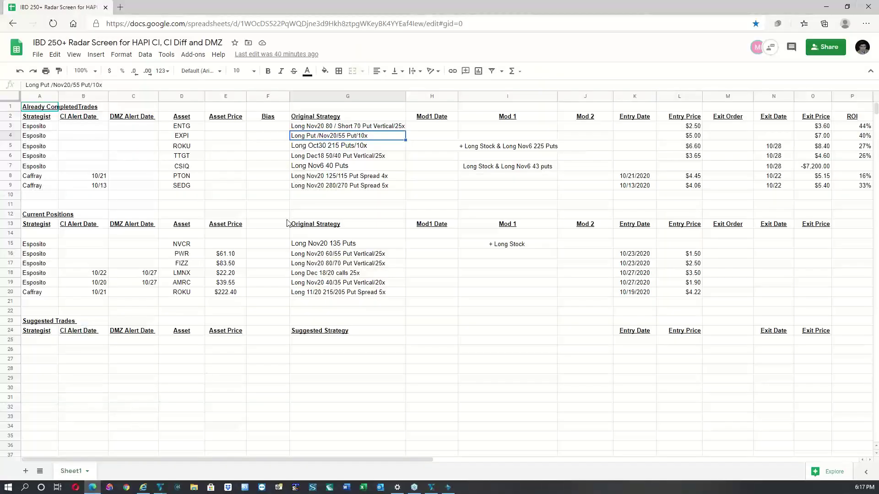
pyautogui.click(555, 417)
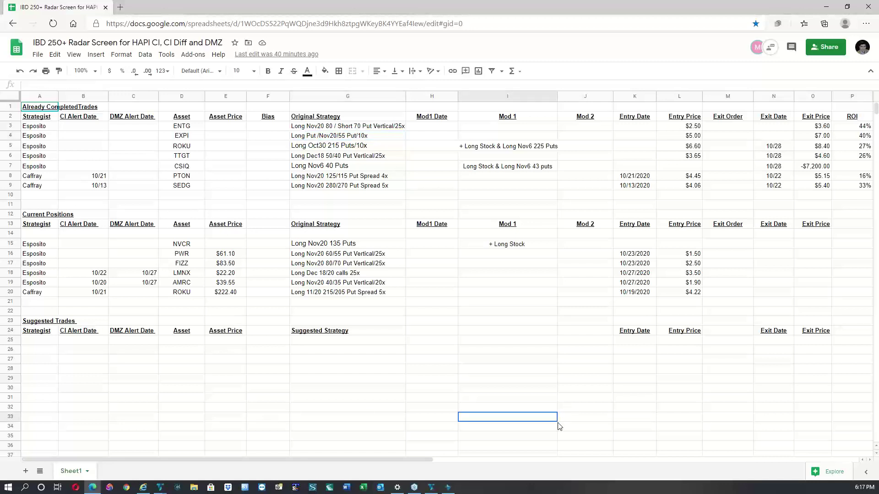
pyautogui.click(829, 8)
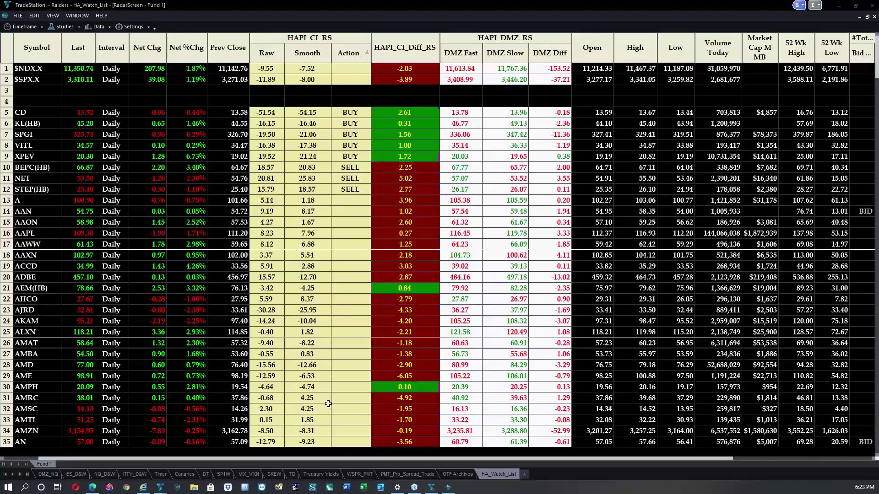
pyautogui.click(867, 16)
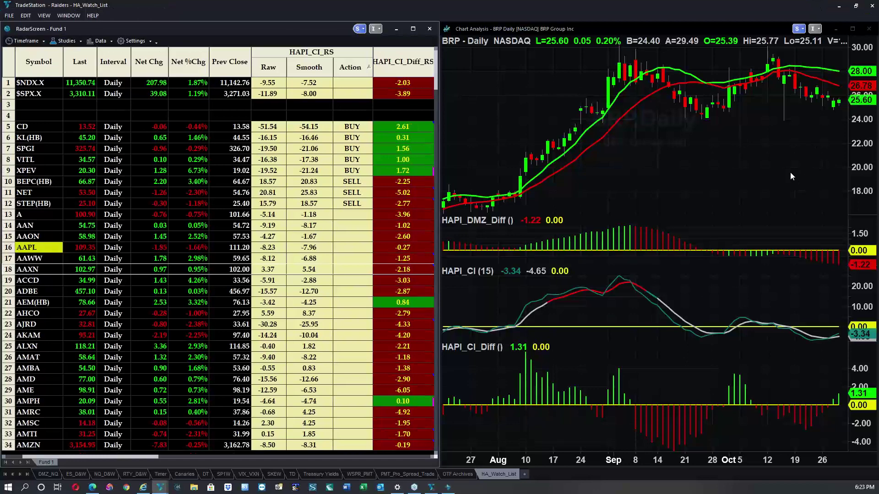
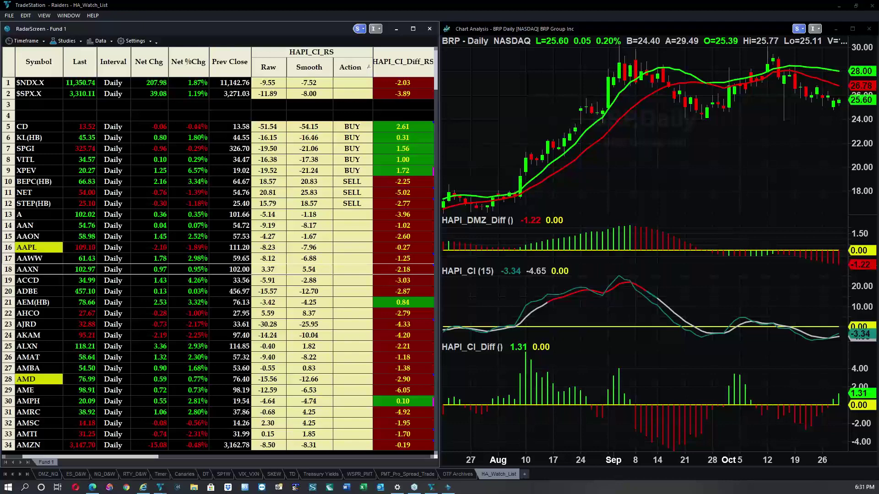
# Open File Explorer, try to view the trade images 938_BABA_exit.jpg and 958_ AMZN_entry.jpg in Photos, and return to TradeStation
pyautogui.press('super+e')
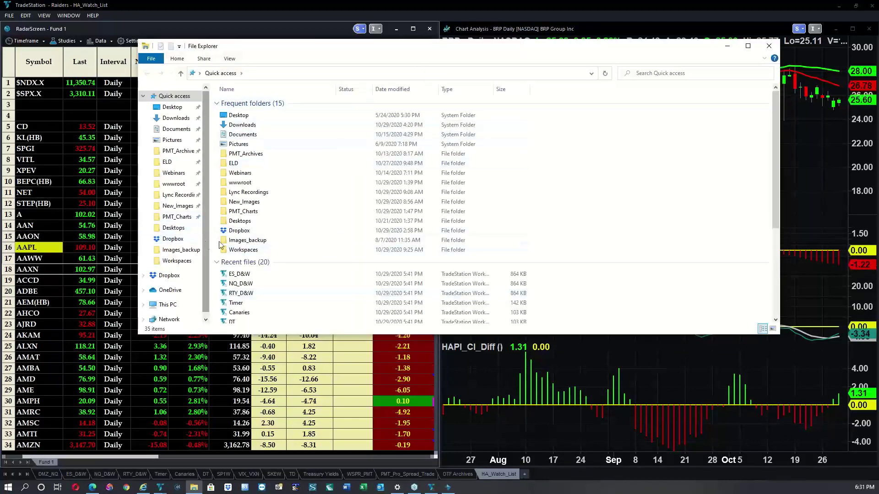
pyautogui.moveTo(391, 47); pyautogui.dragTo(878, 46)
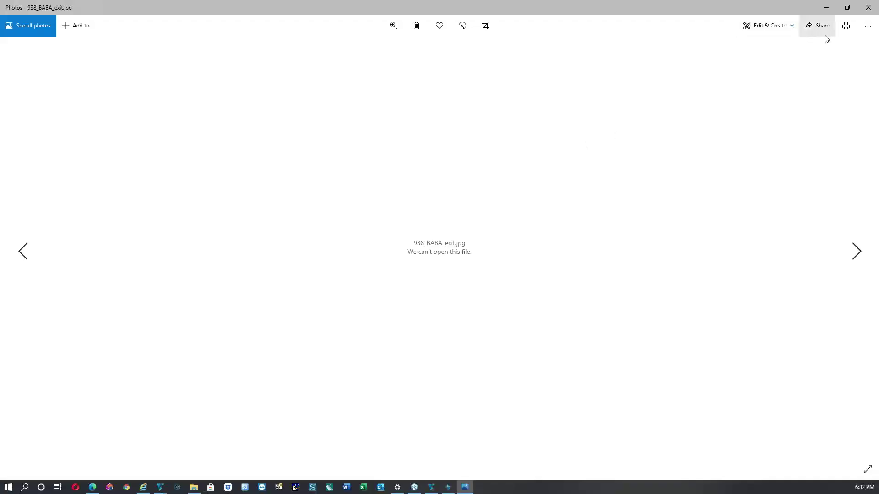
pyautogui.click(868, 7)
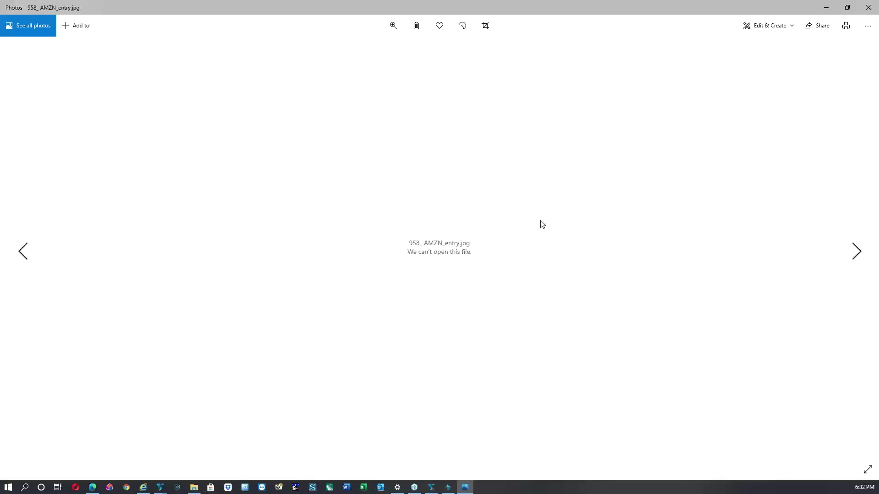
pyautogui.click(856, 252)
pyautogui.hotkey('alt', 'Tab')
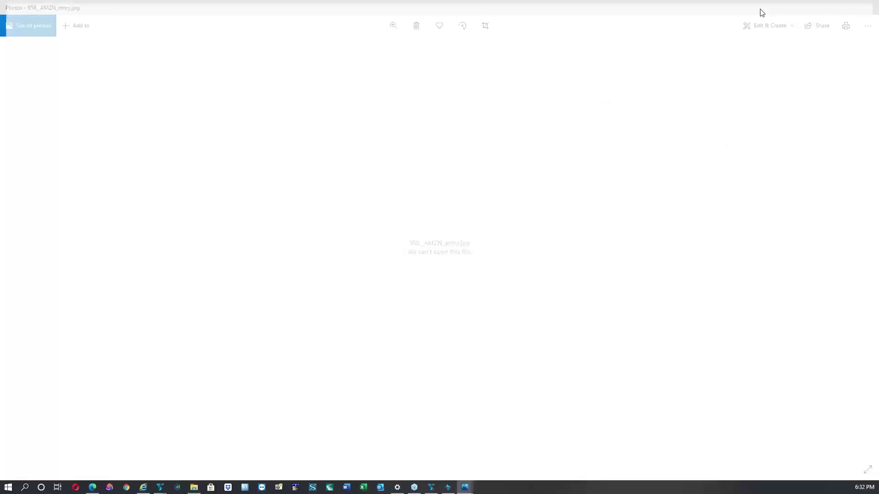
pyautogui.click(869, 9)
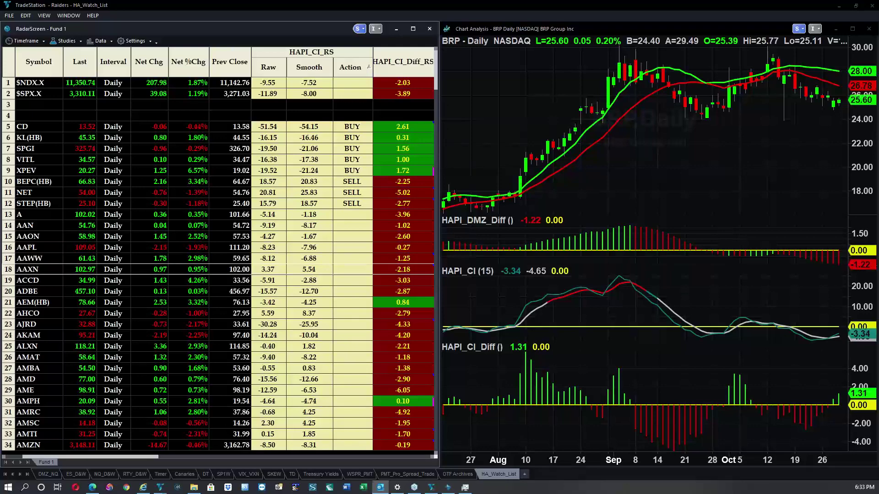
# Bring the Outlook window on screen, read the #1088 AAPL options trade alert full-screen, and close Outlook to return to TradeStation
pyautogui.moveTo(878, 19); pyautogui.dragTo(288, 84)
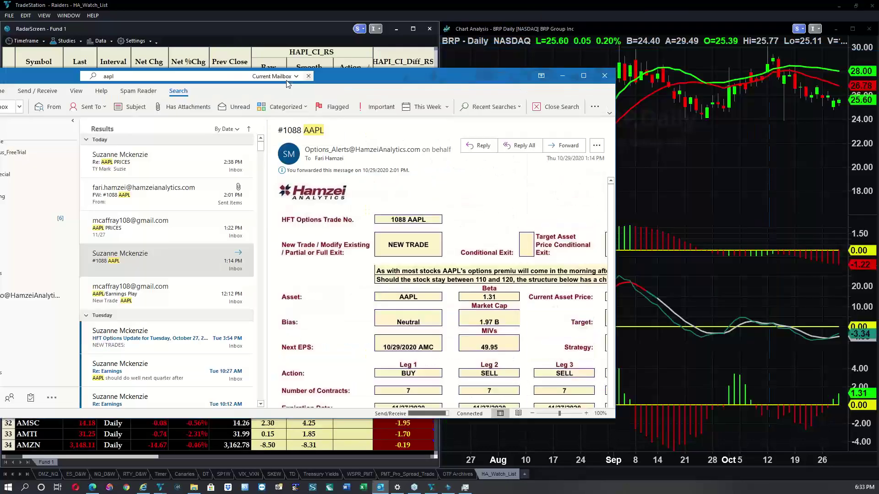
pyautogui.scroll(-3, 440, 274)
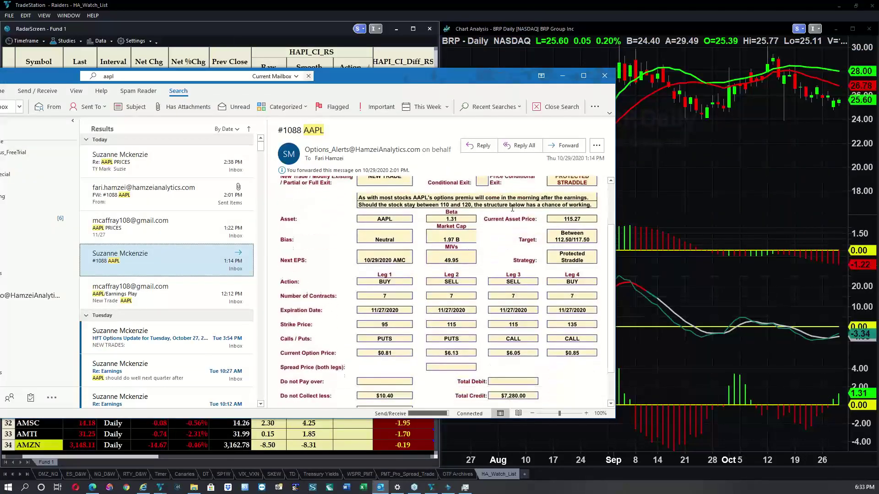
pyautogui.click(583, 76)
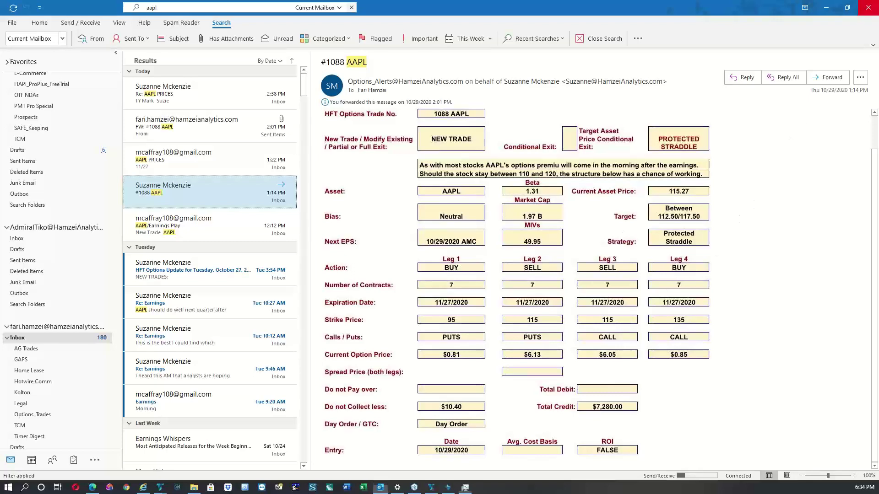
pyautogui.click(867, 7)
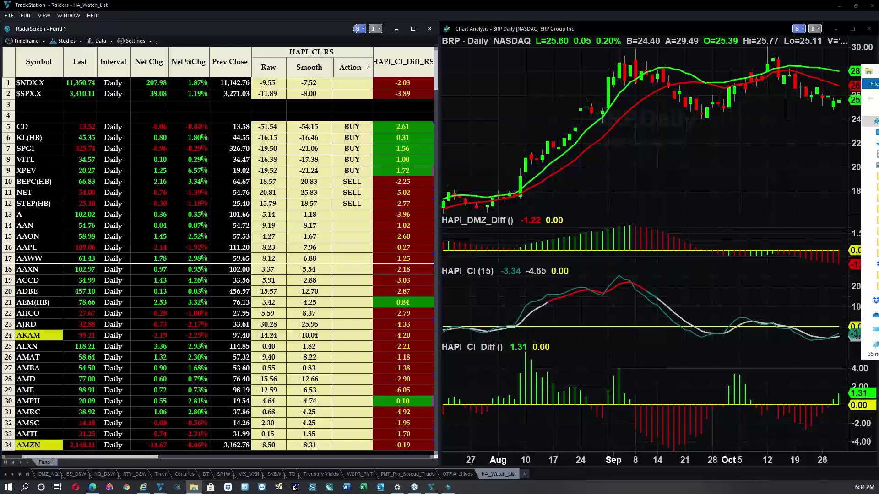
pyautogui.hotkey('alt', 'Tab')
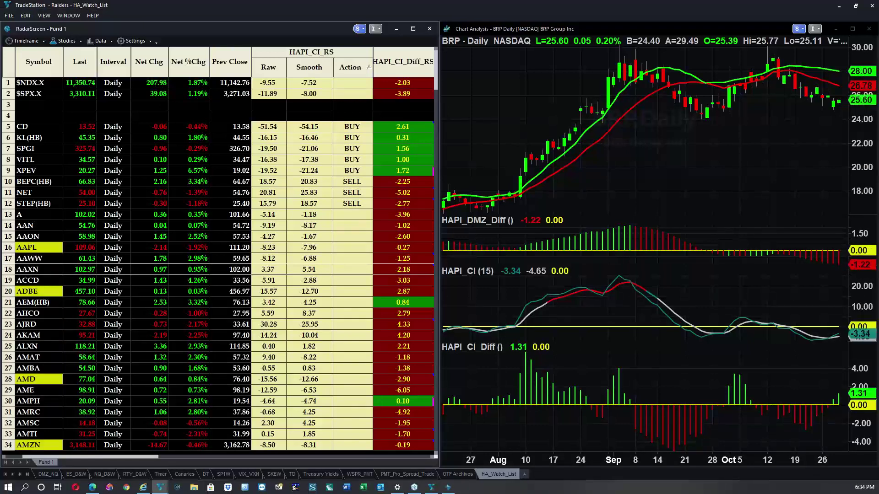
pyautogui.hotkey('alt', 'Tab')
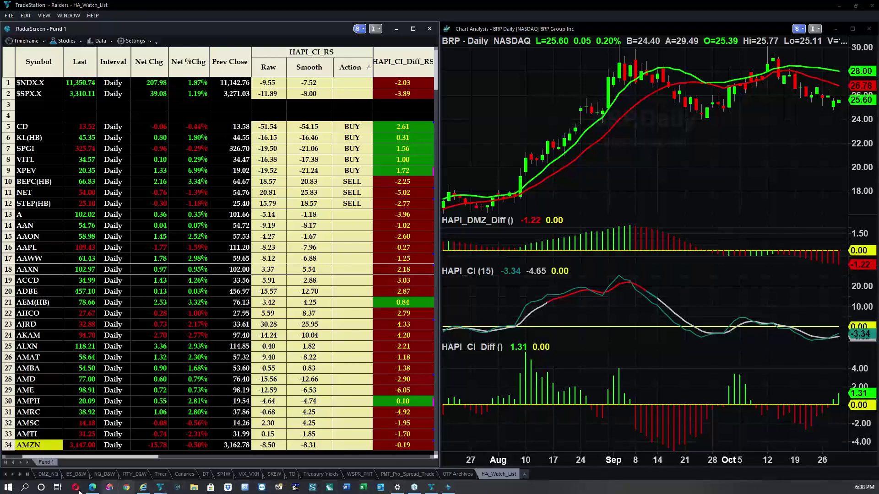
# Switch to the IBD 250+ Google Sheet, inspect the exit price of the completed CSIQ trade, and minimize the browser
pyautogui.click(93, 487)
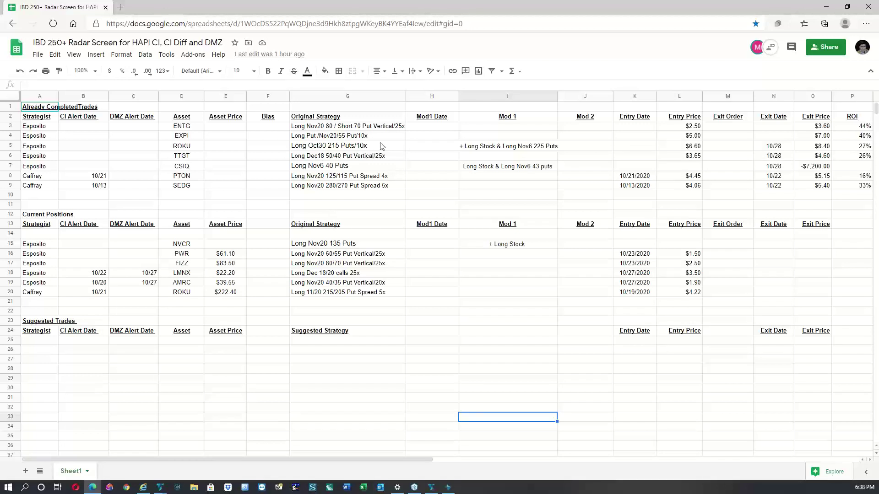
pyautogui.click(814, 166)
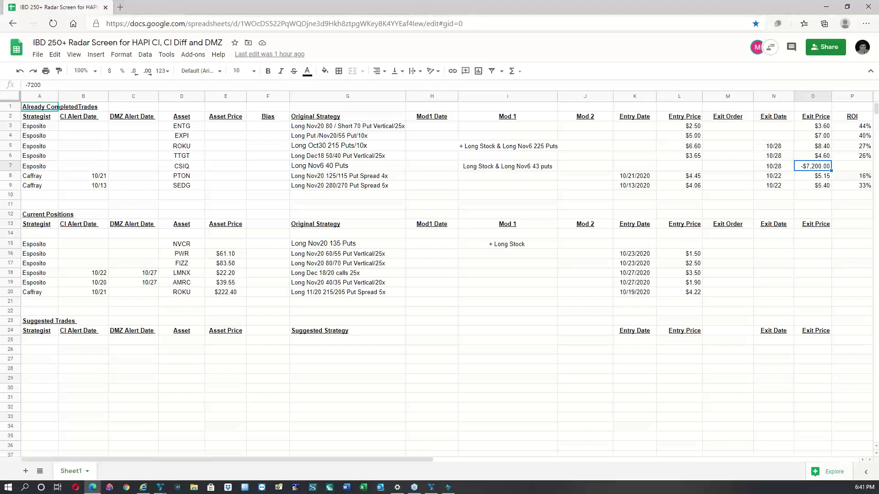
pyautogui.click(821, 10)
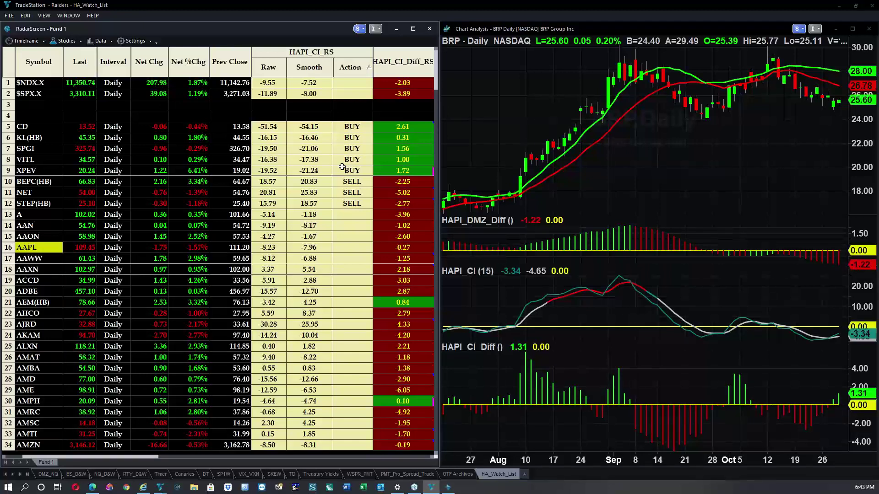
# View RadarScreen at full size, minimize TradeStation, and show the Analysis and Options views for UPS in OptionStation Pro
pyautogui.click(412, 28)
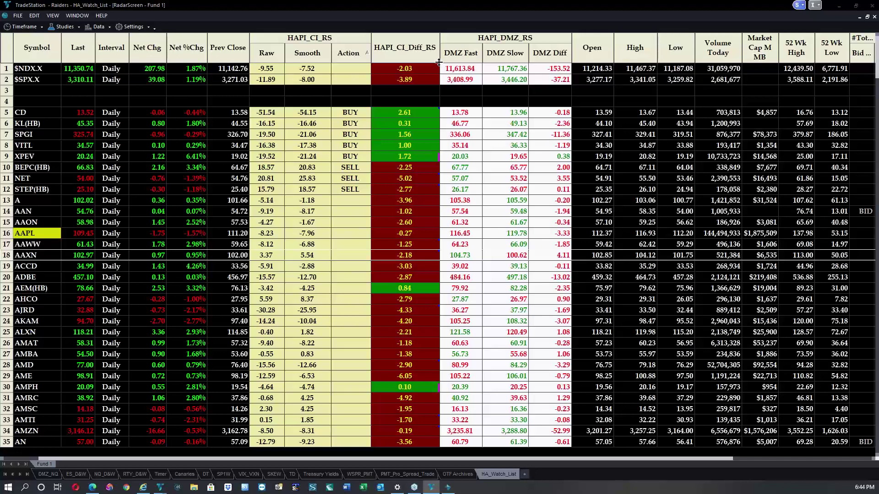
pyautogui.click(839, 8)
pyautogui.moveTo(537, 80); pyautogui.dragTo(505, 76)
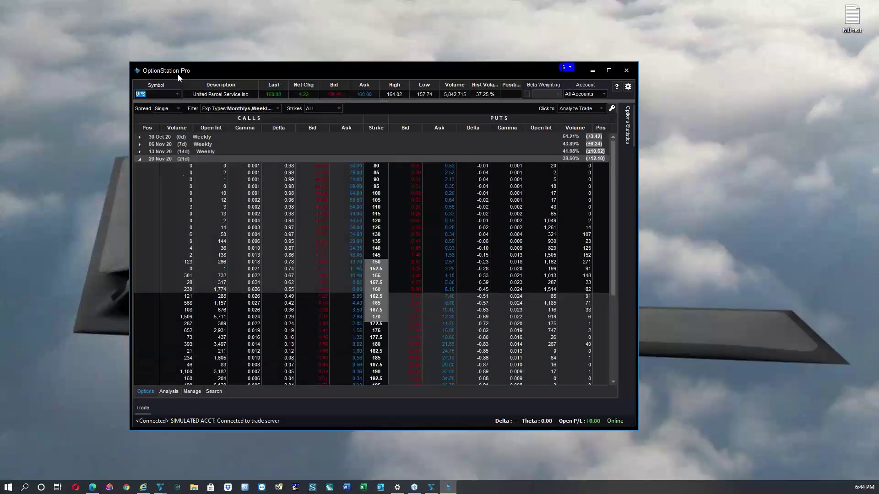
pyautogui.click(168, 391)
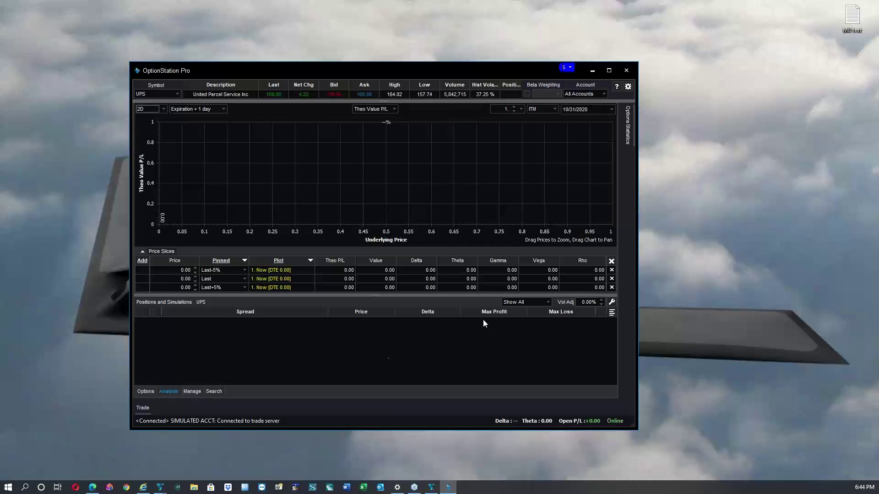
pyautogui.click(145, 391)
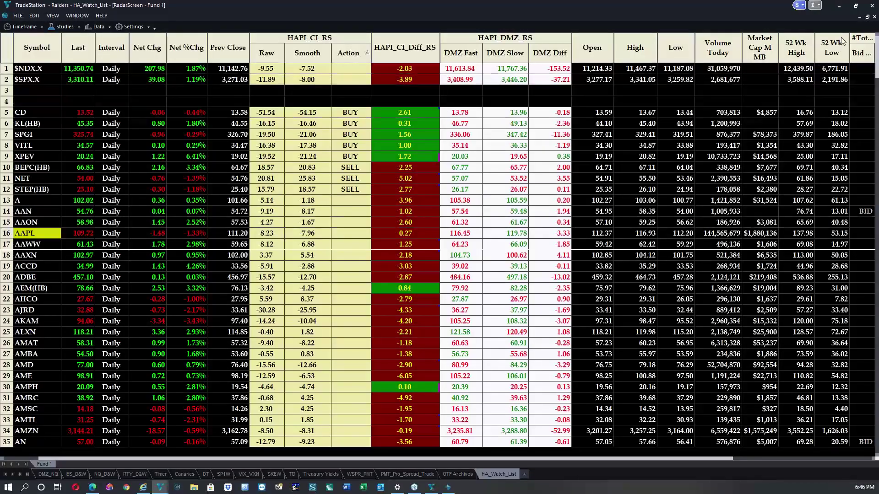
# Restore RadarScreen beside the chart, set the chart to the Blue Global Symbol Link, and load AAXN from the watch list
pyautogui.click(867, 17)
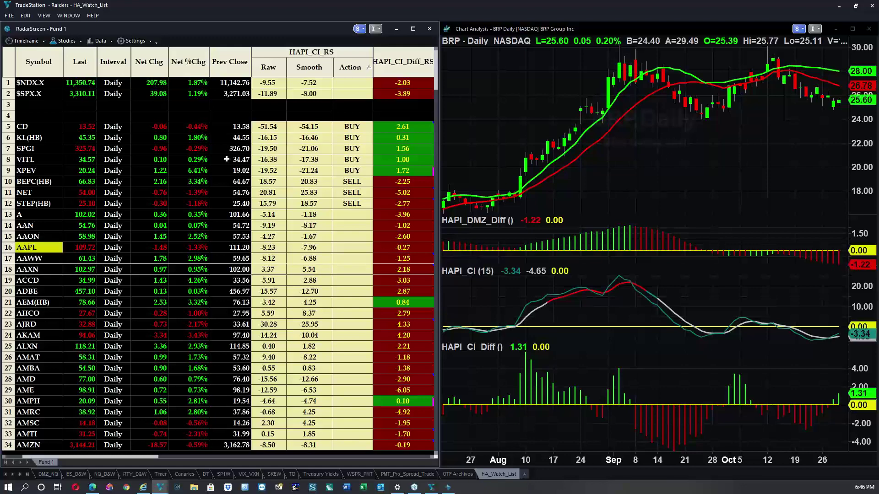
pyautogui.click(28, 236)
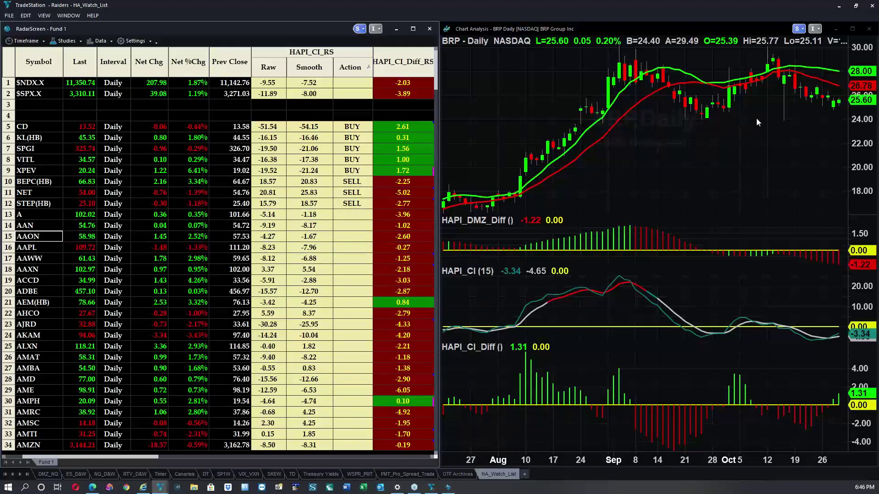
pyautogui.click(798, 29)
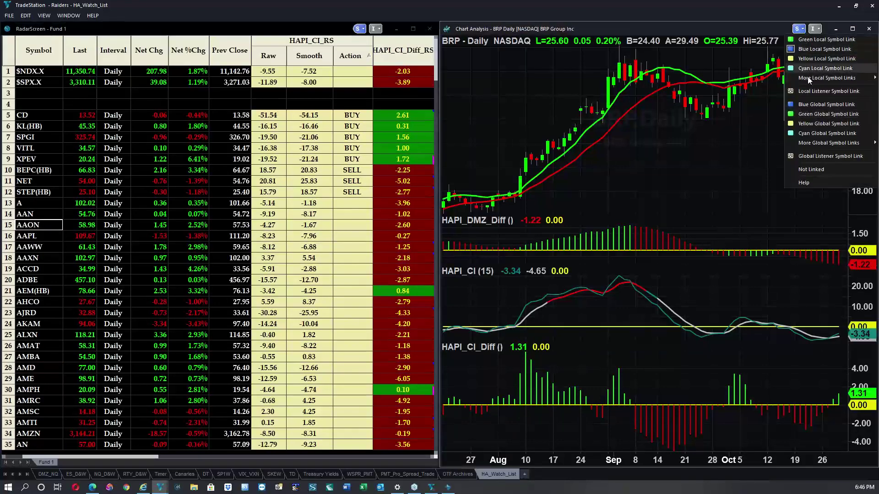
pyautogui.click(806, 104)
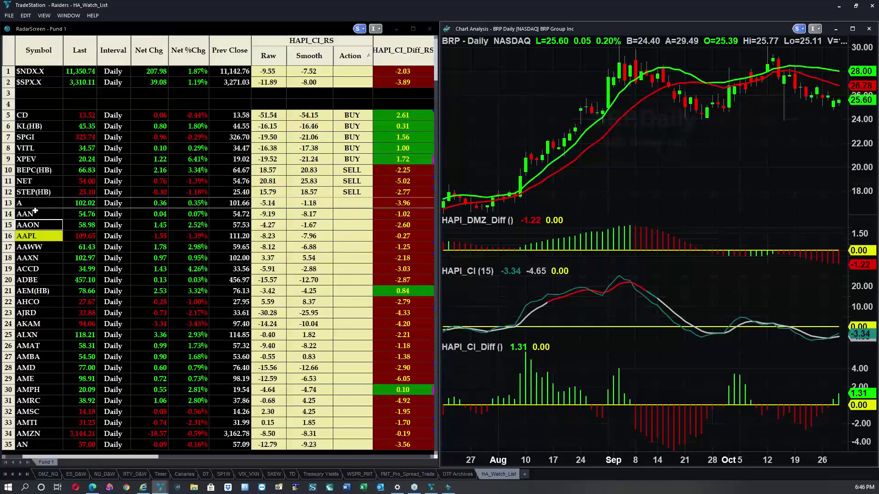
pyautogui.click(41, 261)
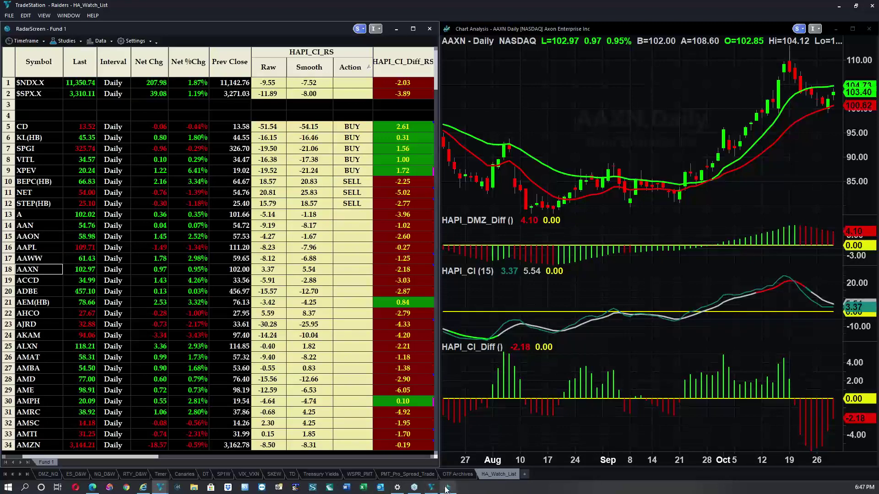
# Review the current positions and suggested trades sections of the IBD 250+ Google Sheet, and minimize the browser to return to TradeStation
pyautogui.moveTo(448, 488)
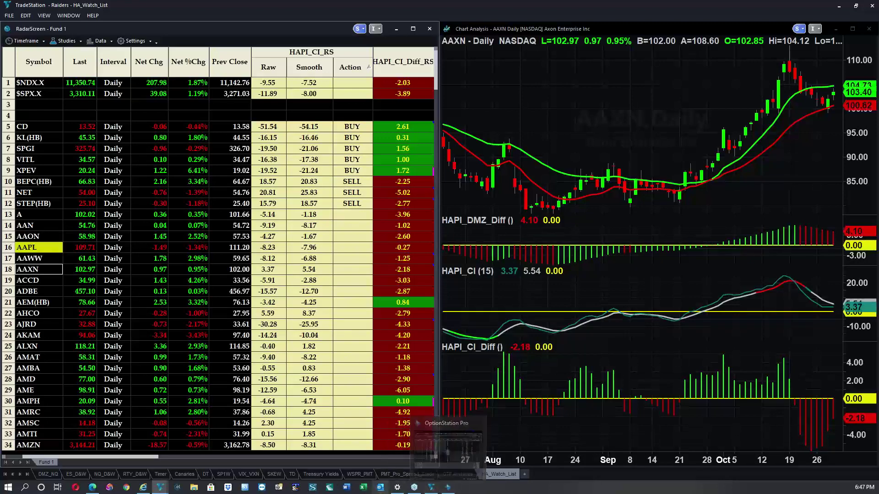
pyautogui.click(123, 479)
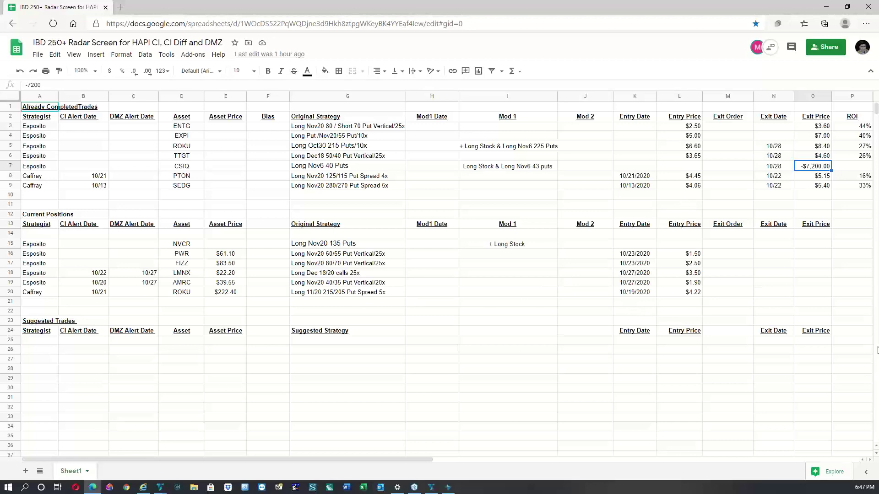
pyautogui.scroll(-4, 814, 262)
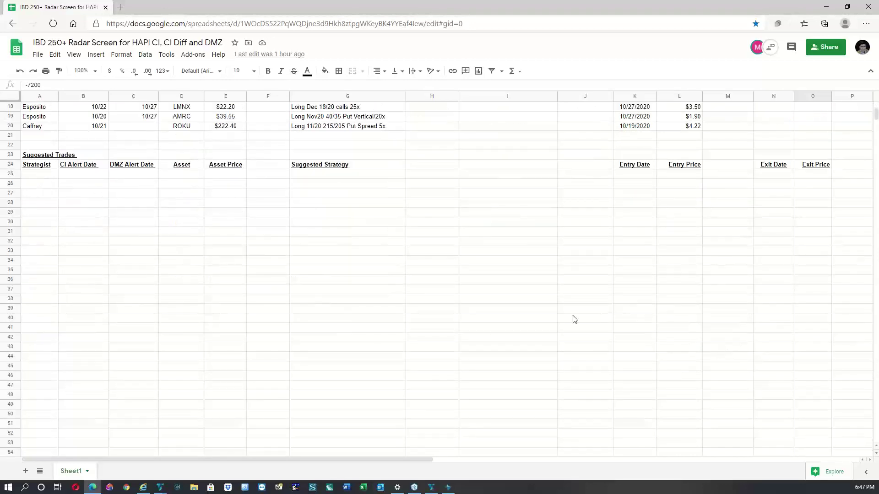
pyautogui.scroll(2, 364, 306)
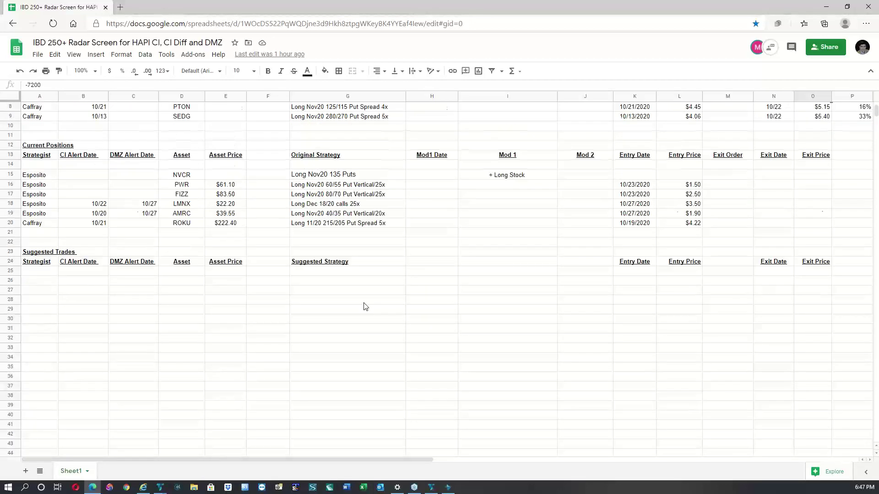
pyautogui.scroll(2, 365, 306)
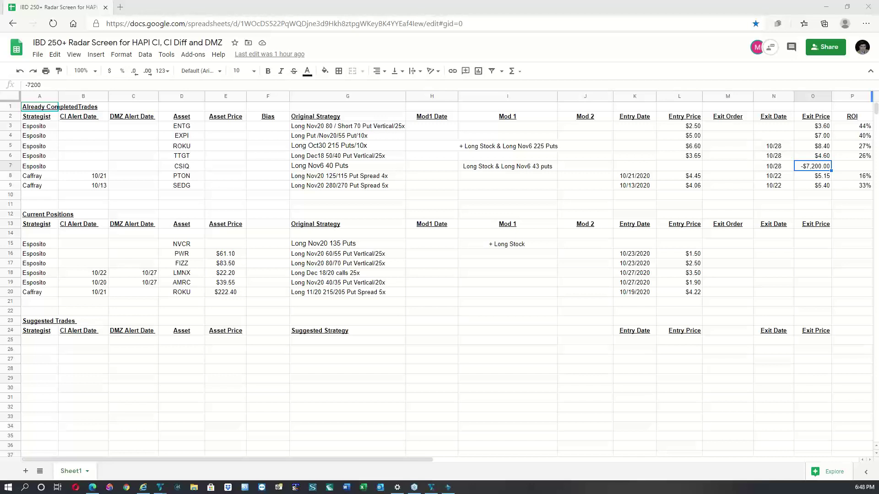
pyautogui.click(835, 8)
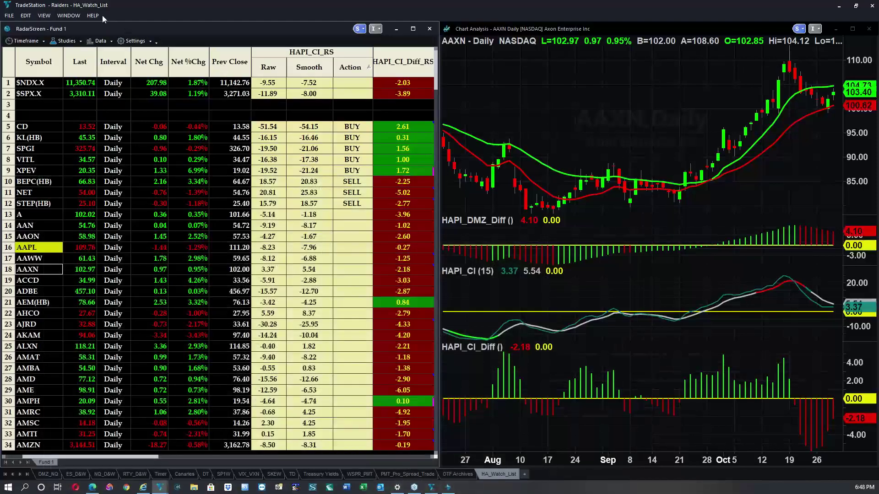
# View the TradeStation version and licence details in the About TradeStation dialog, and close it
pyautogui.click(98, 15)
pyautogui.click(121, 69)
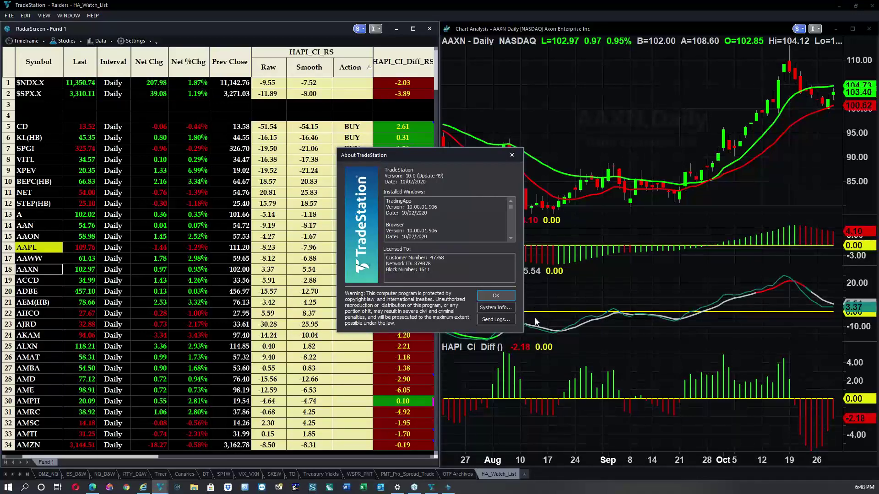
pyautogui.click(509, 296)
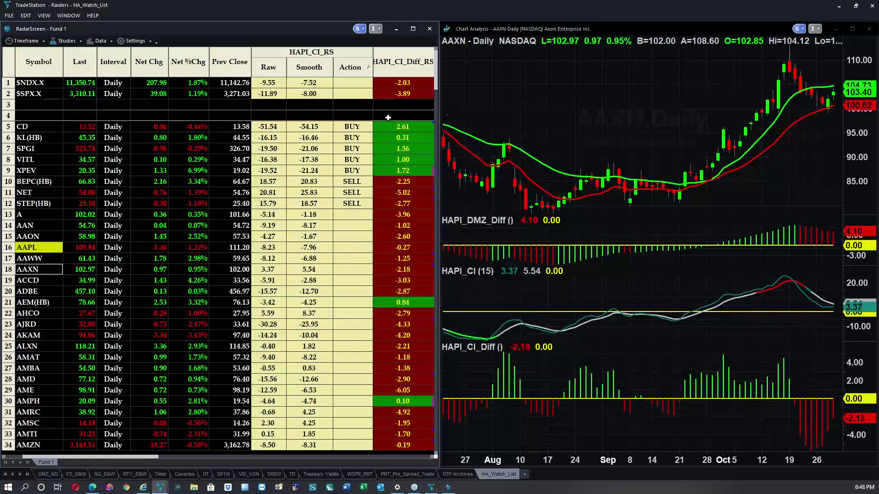